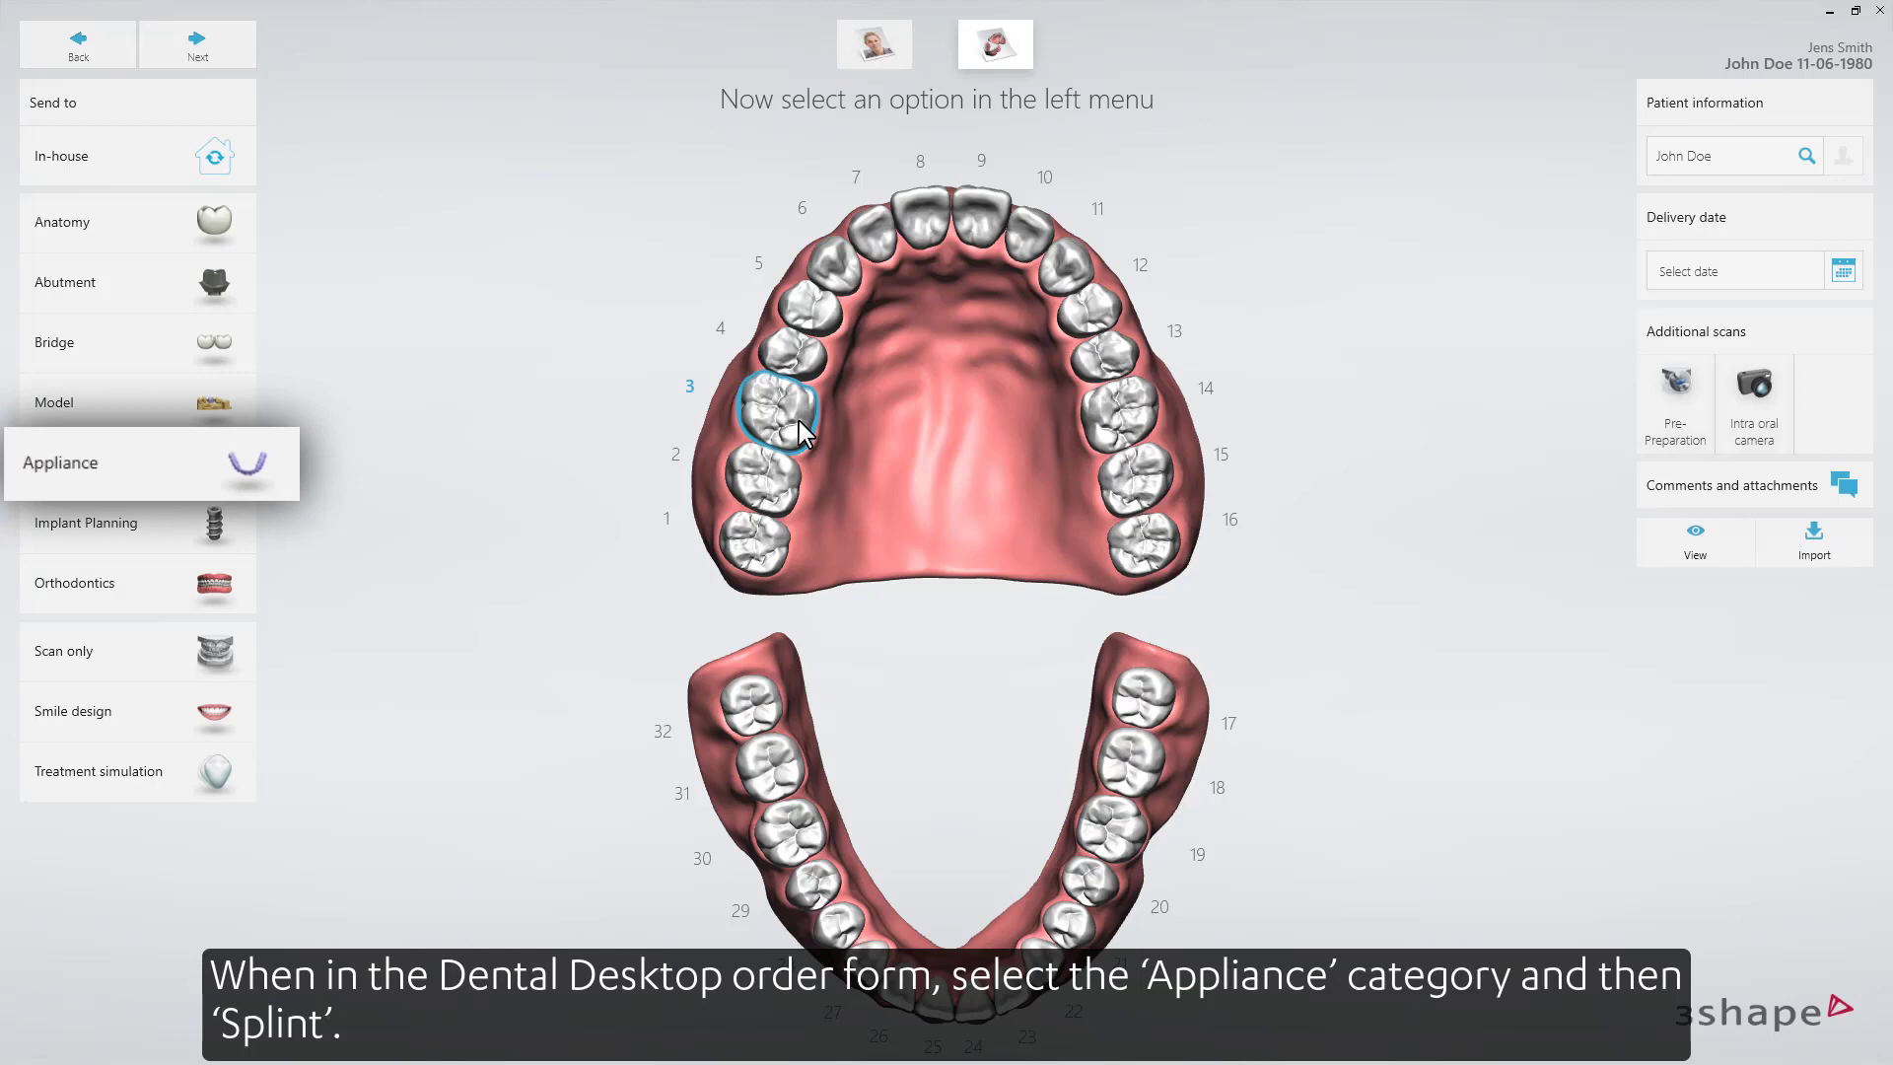
# Set up the order as a Splint appliance from the Appliance category.
pyautogui.click(181, 482)
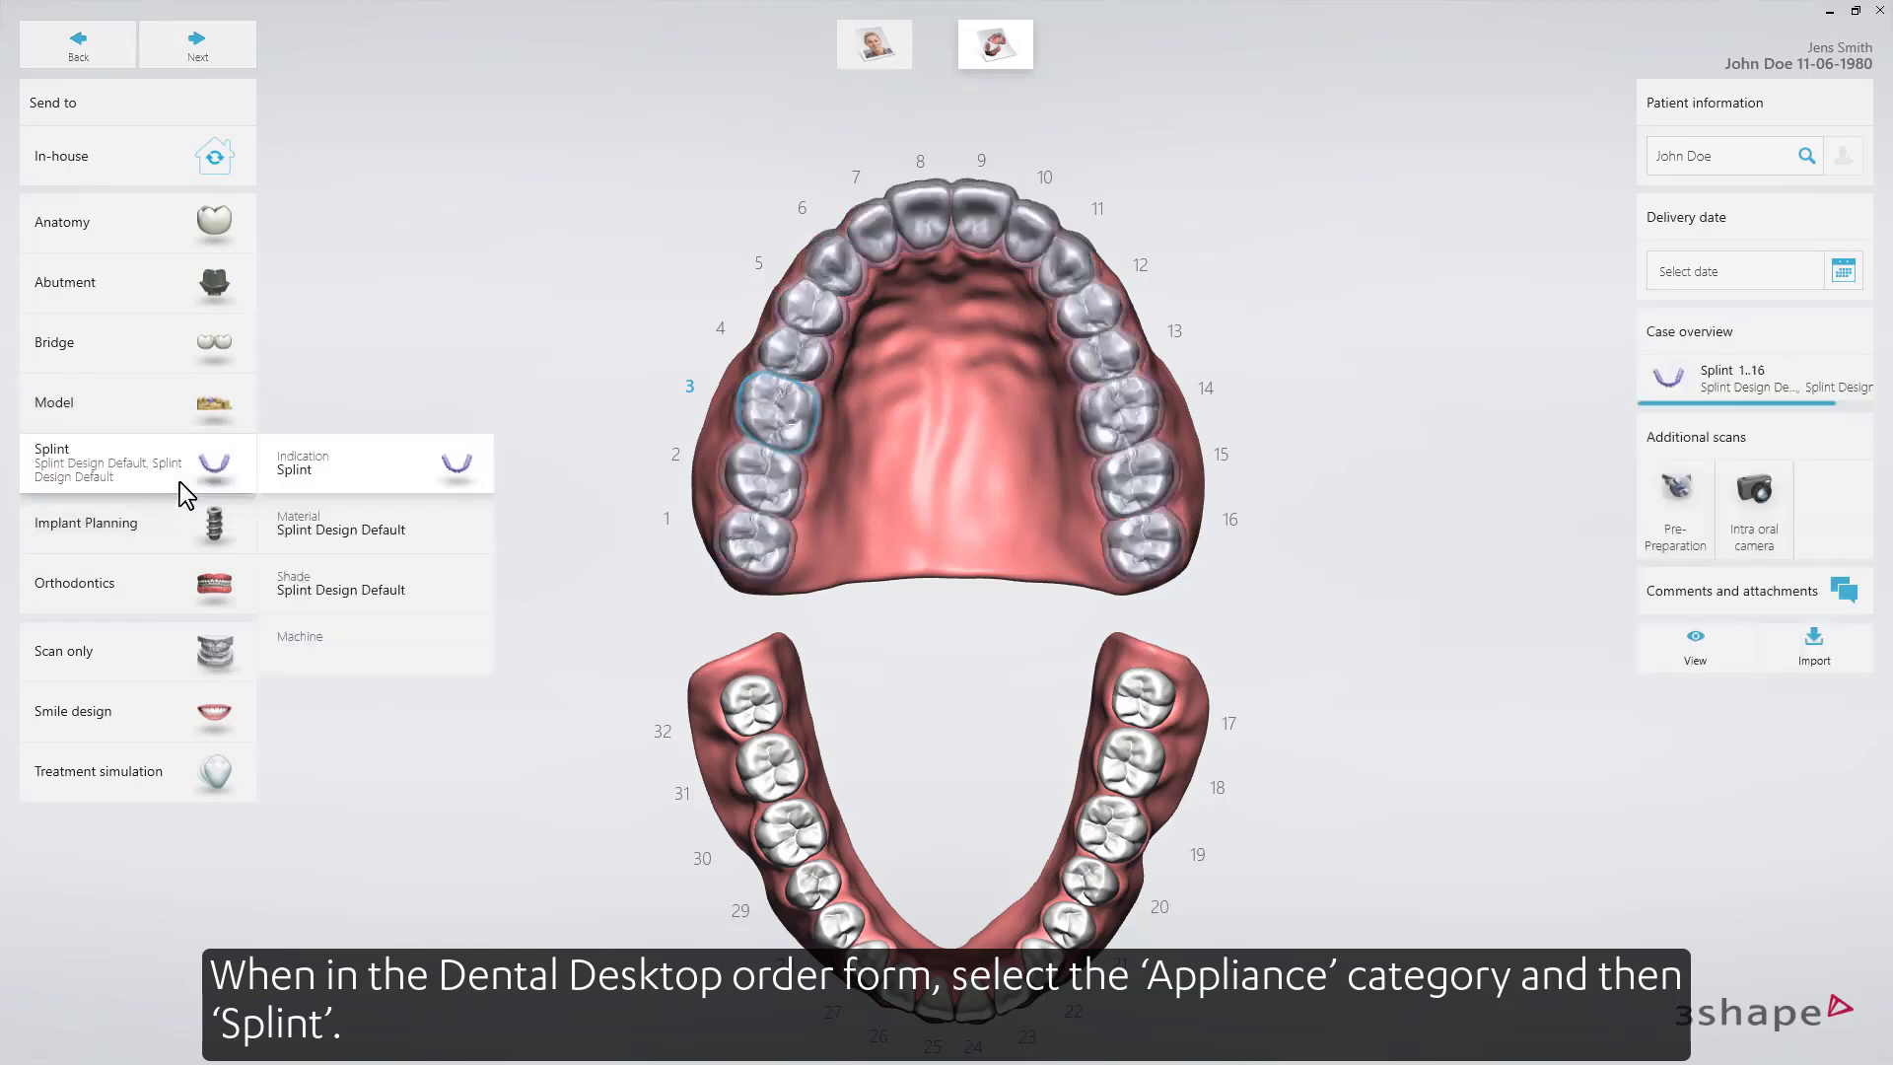
pyautogui.click(434, 612)
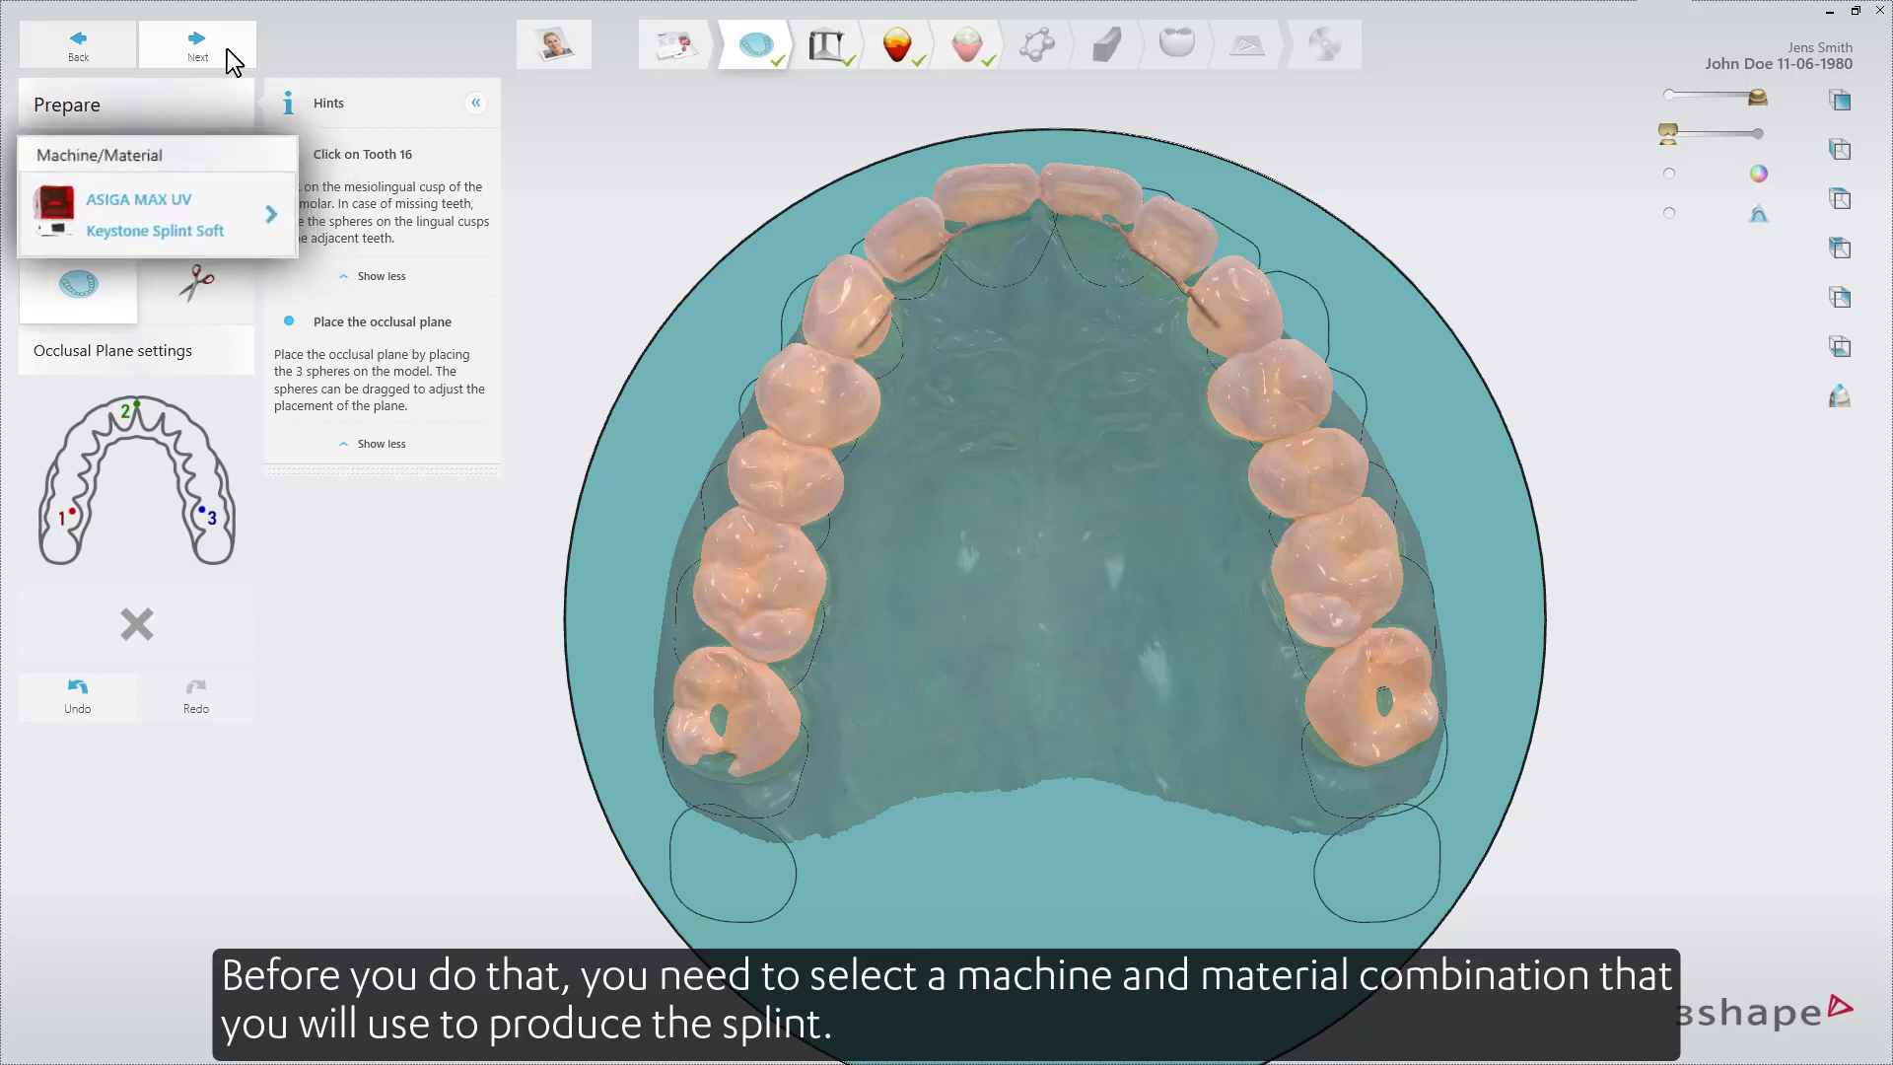
# Review the ASIGA MAX UV machine and Keystone Splint Soft material combination for producing the splint.
pyautogui.click(237, 204)
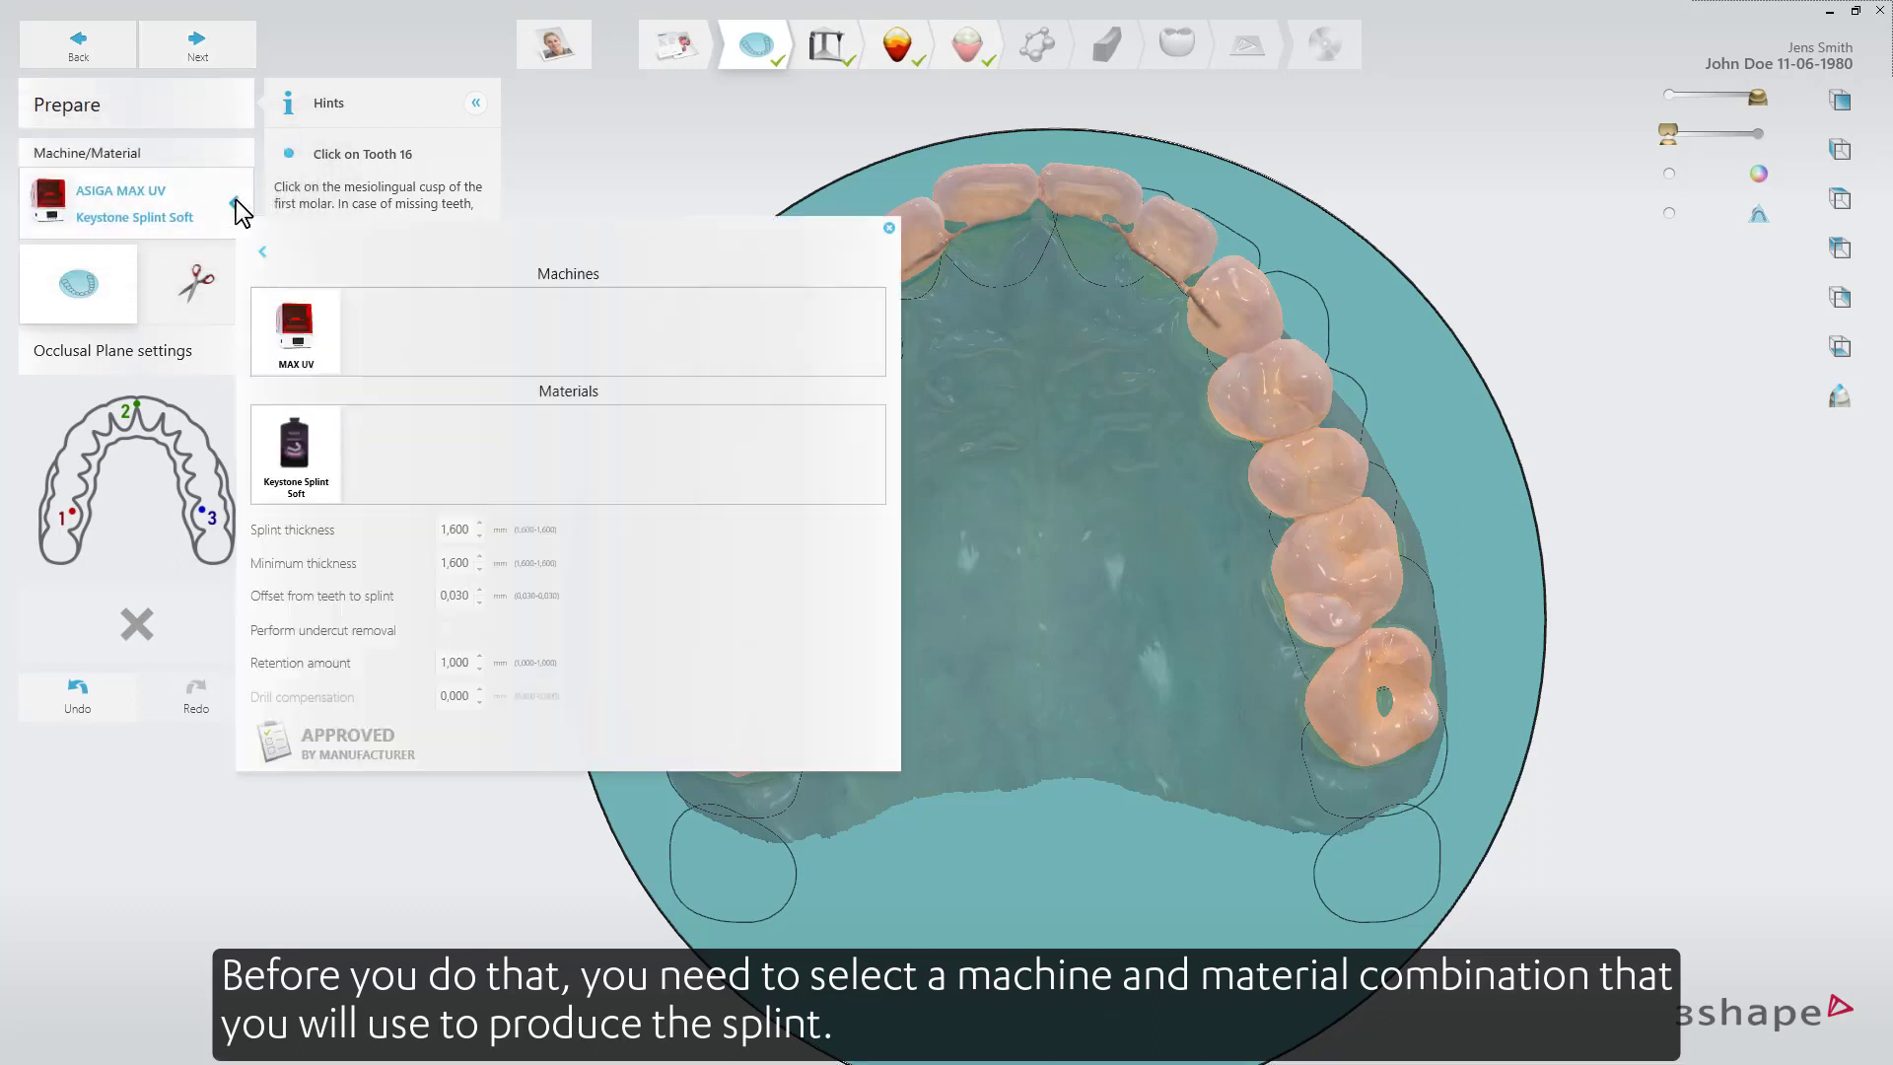
pyautogui.click(262, 252)
pyautogui.click(237, 205)
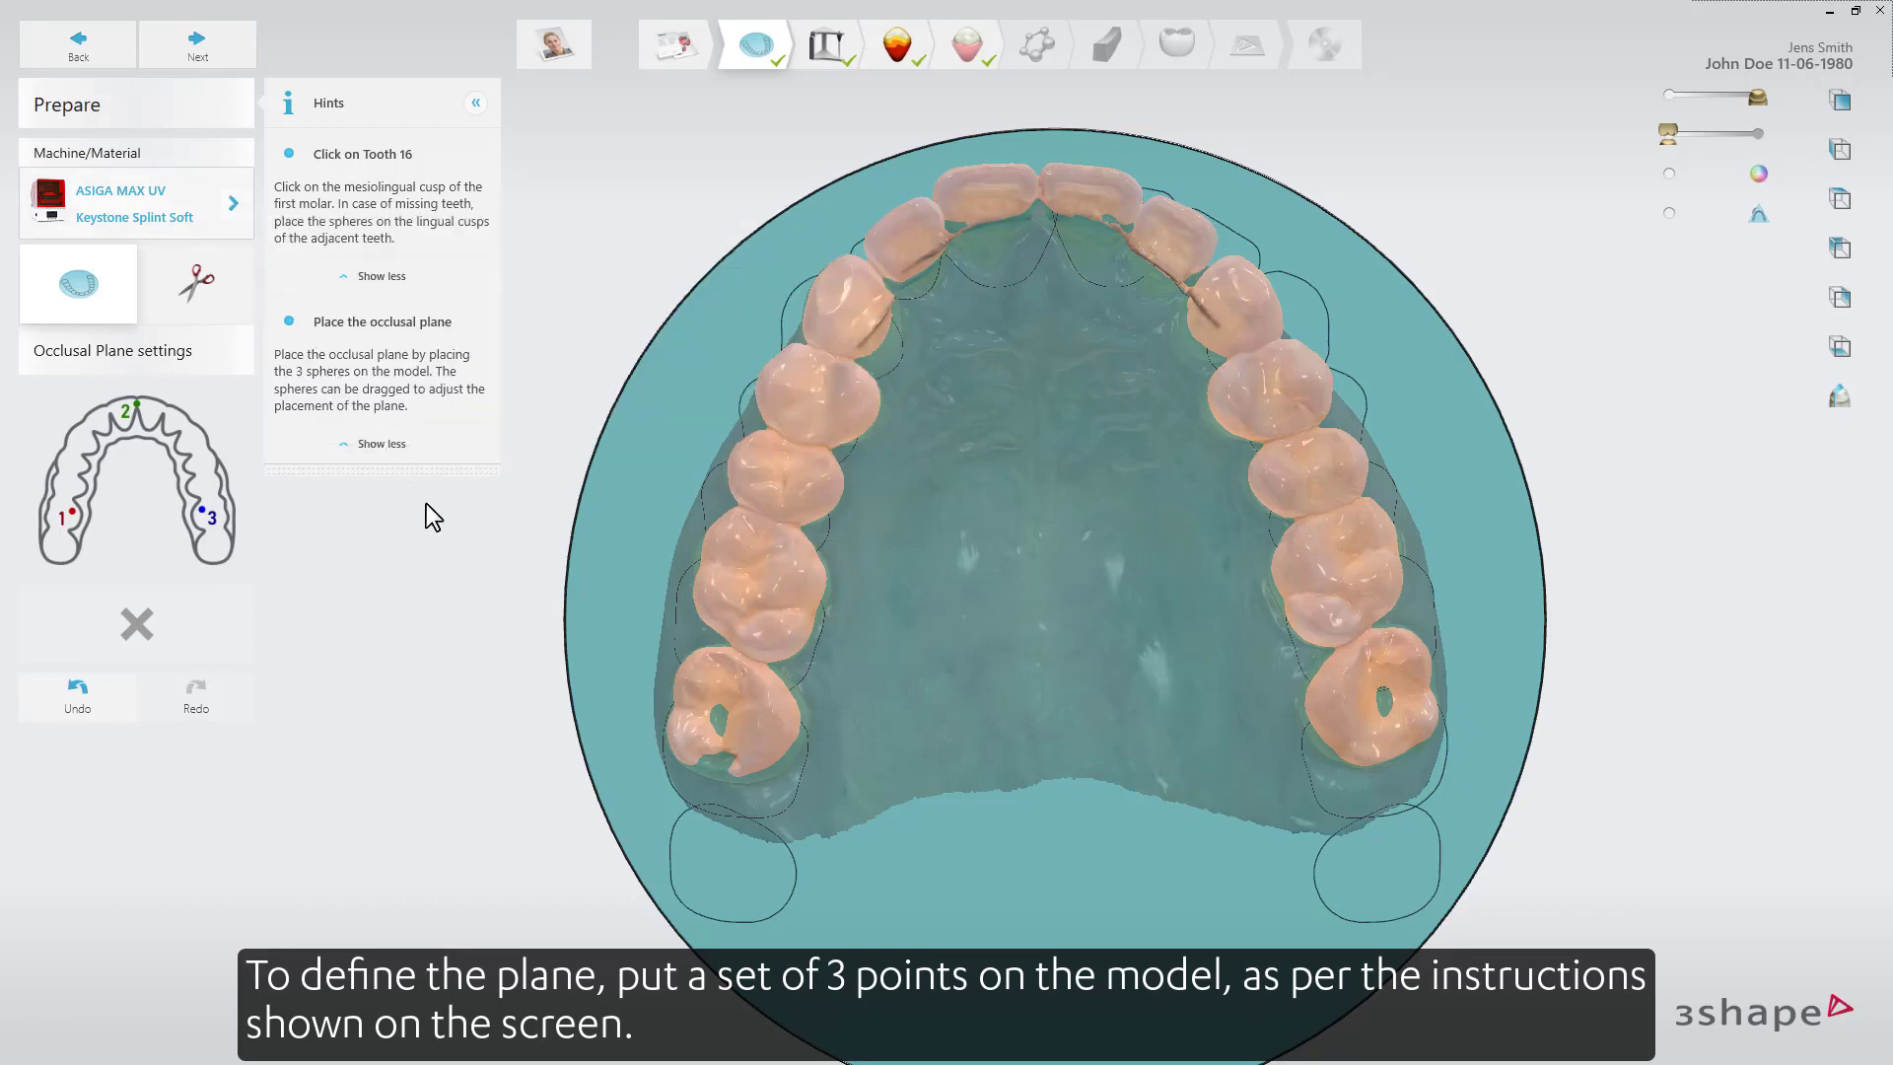
# Define the occlusal plane by placing points on tooth 16, between teeth 11/21, and on tooth 26.
pyautogui.click(797, 571)
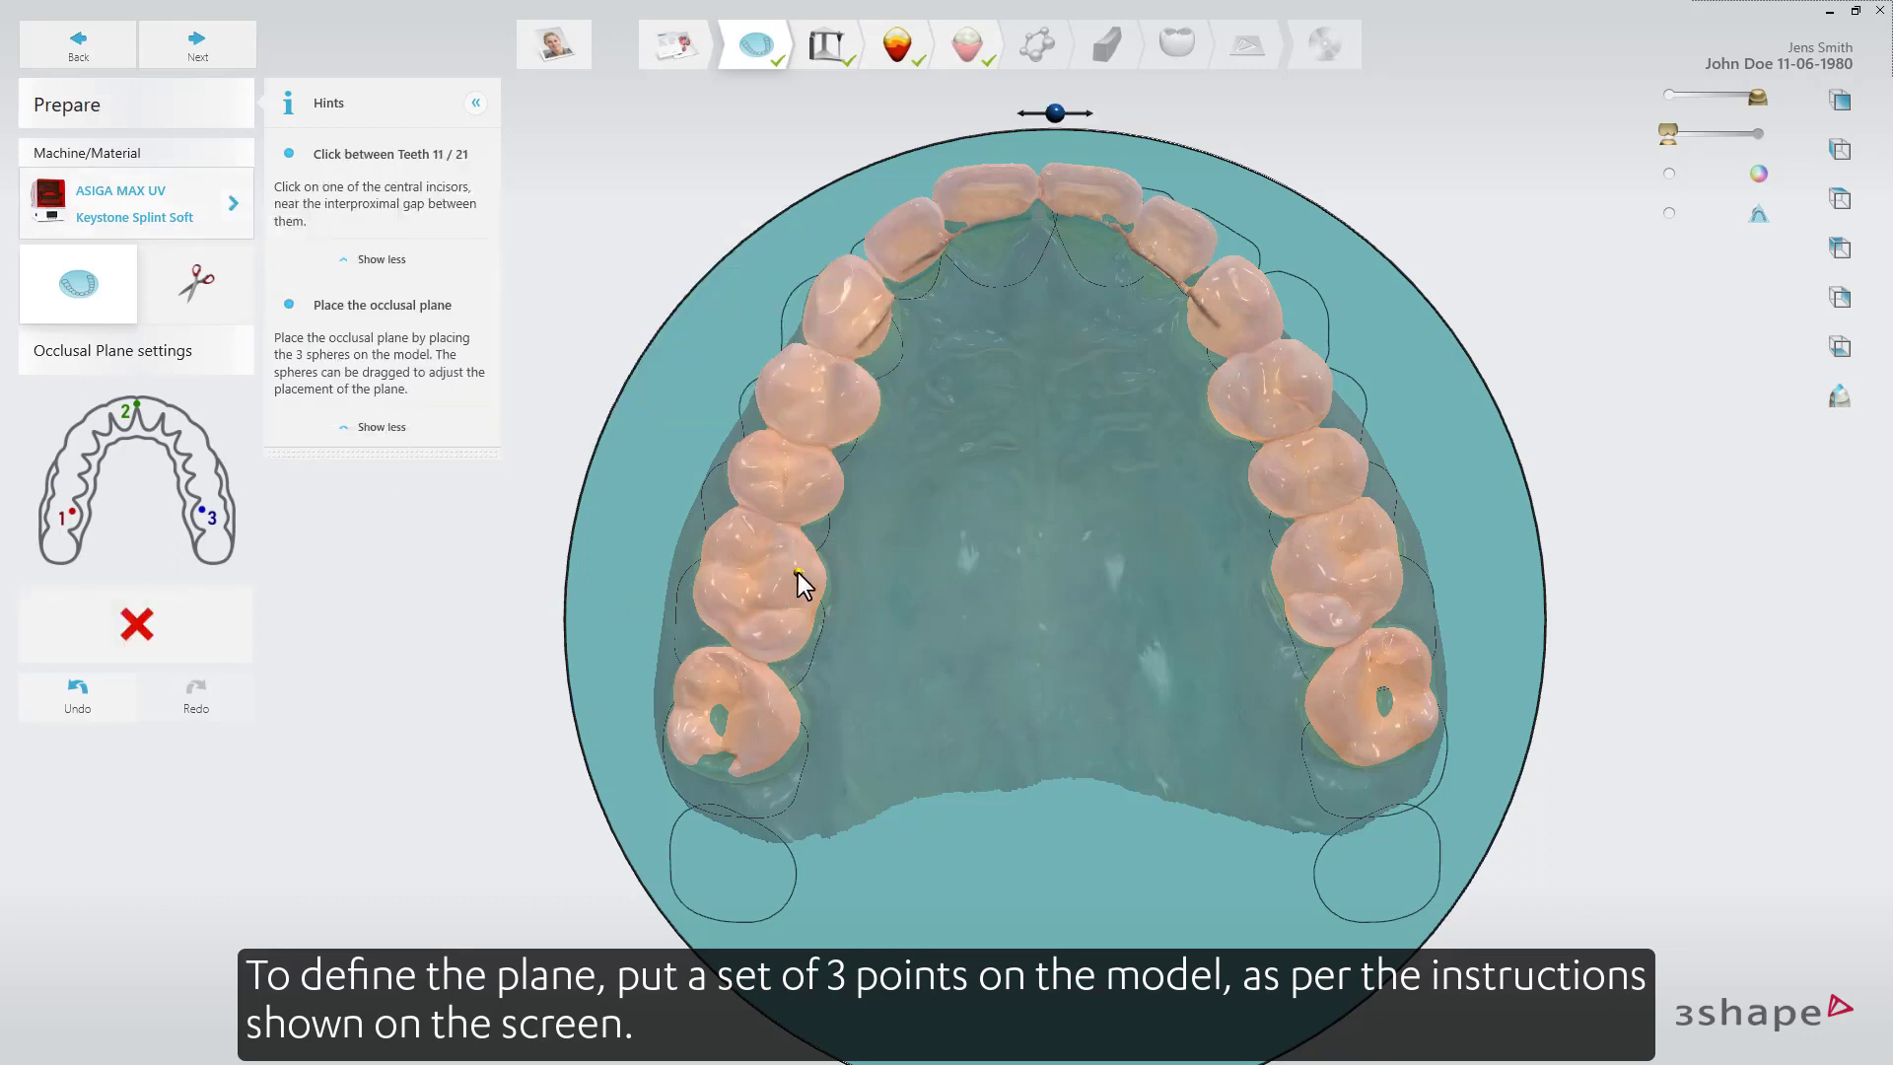
pyautogui.click(1038, 193)
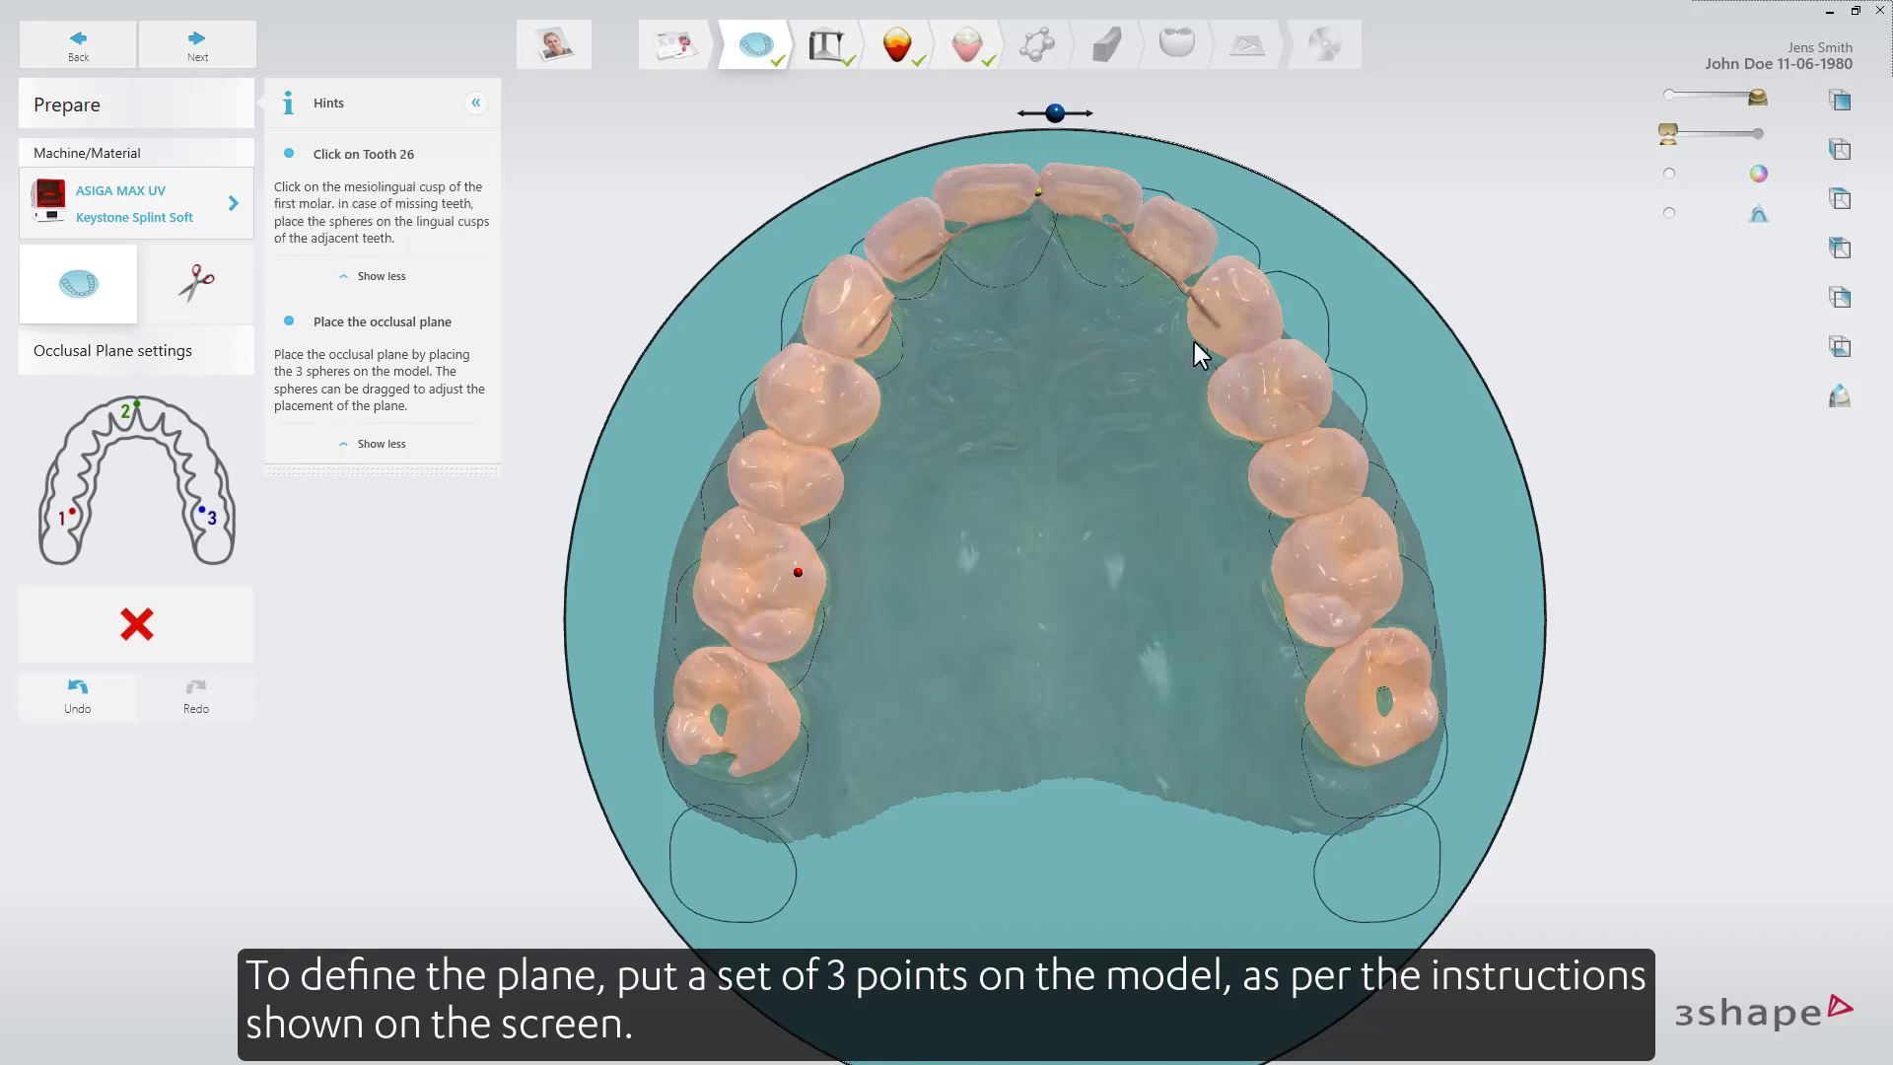
pyautogui.click(1304, 552)
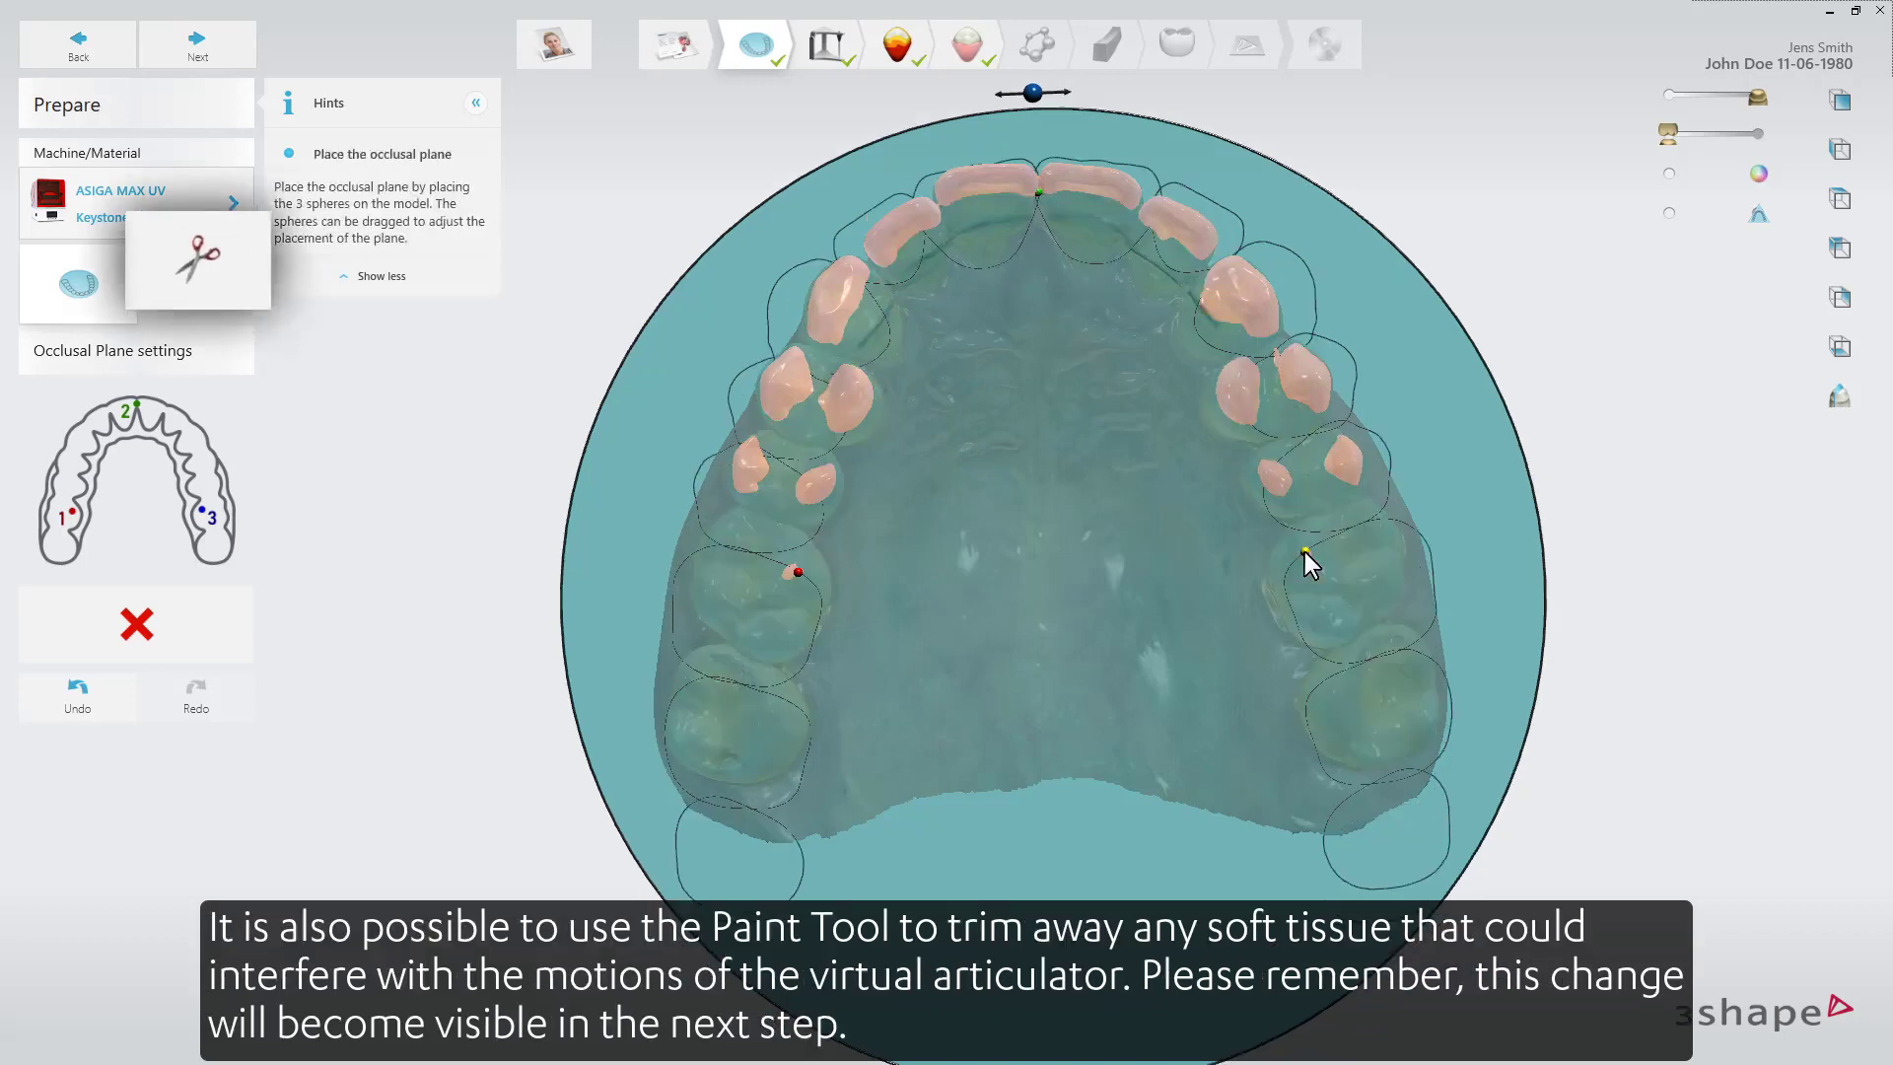
# Trim away soft tissue from the scan with the Trim Brush.
pyautogui.click(228, 298)
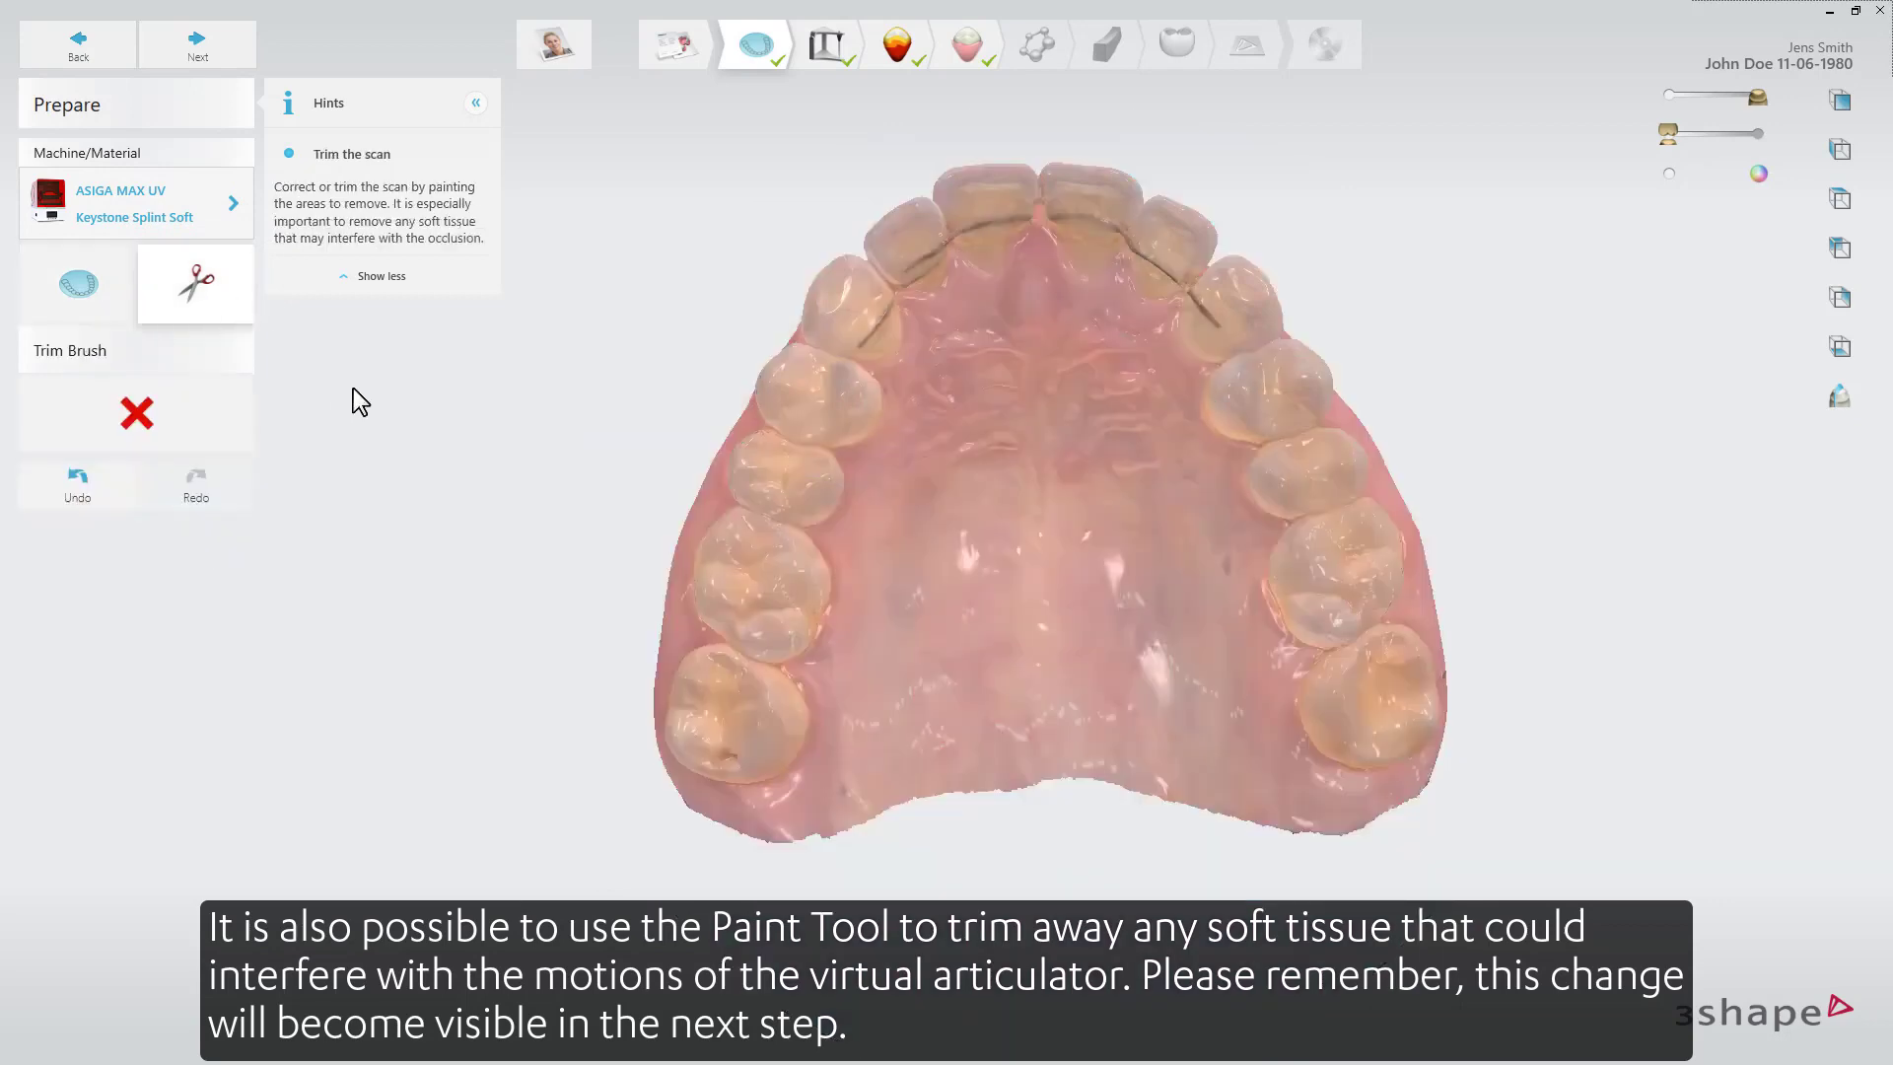
pyautogui.moveTo(967, 558); pyautogui.dragTo(1432, 583, button='right')
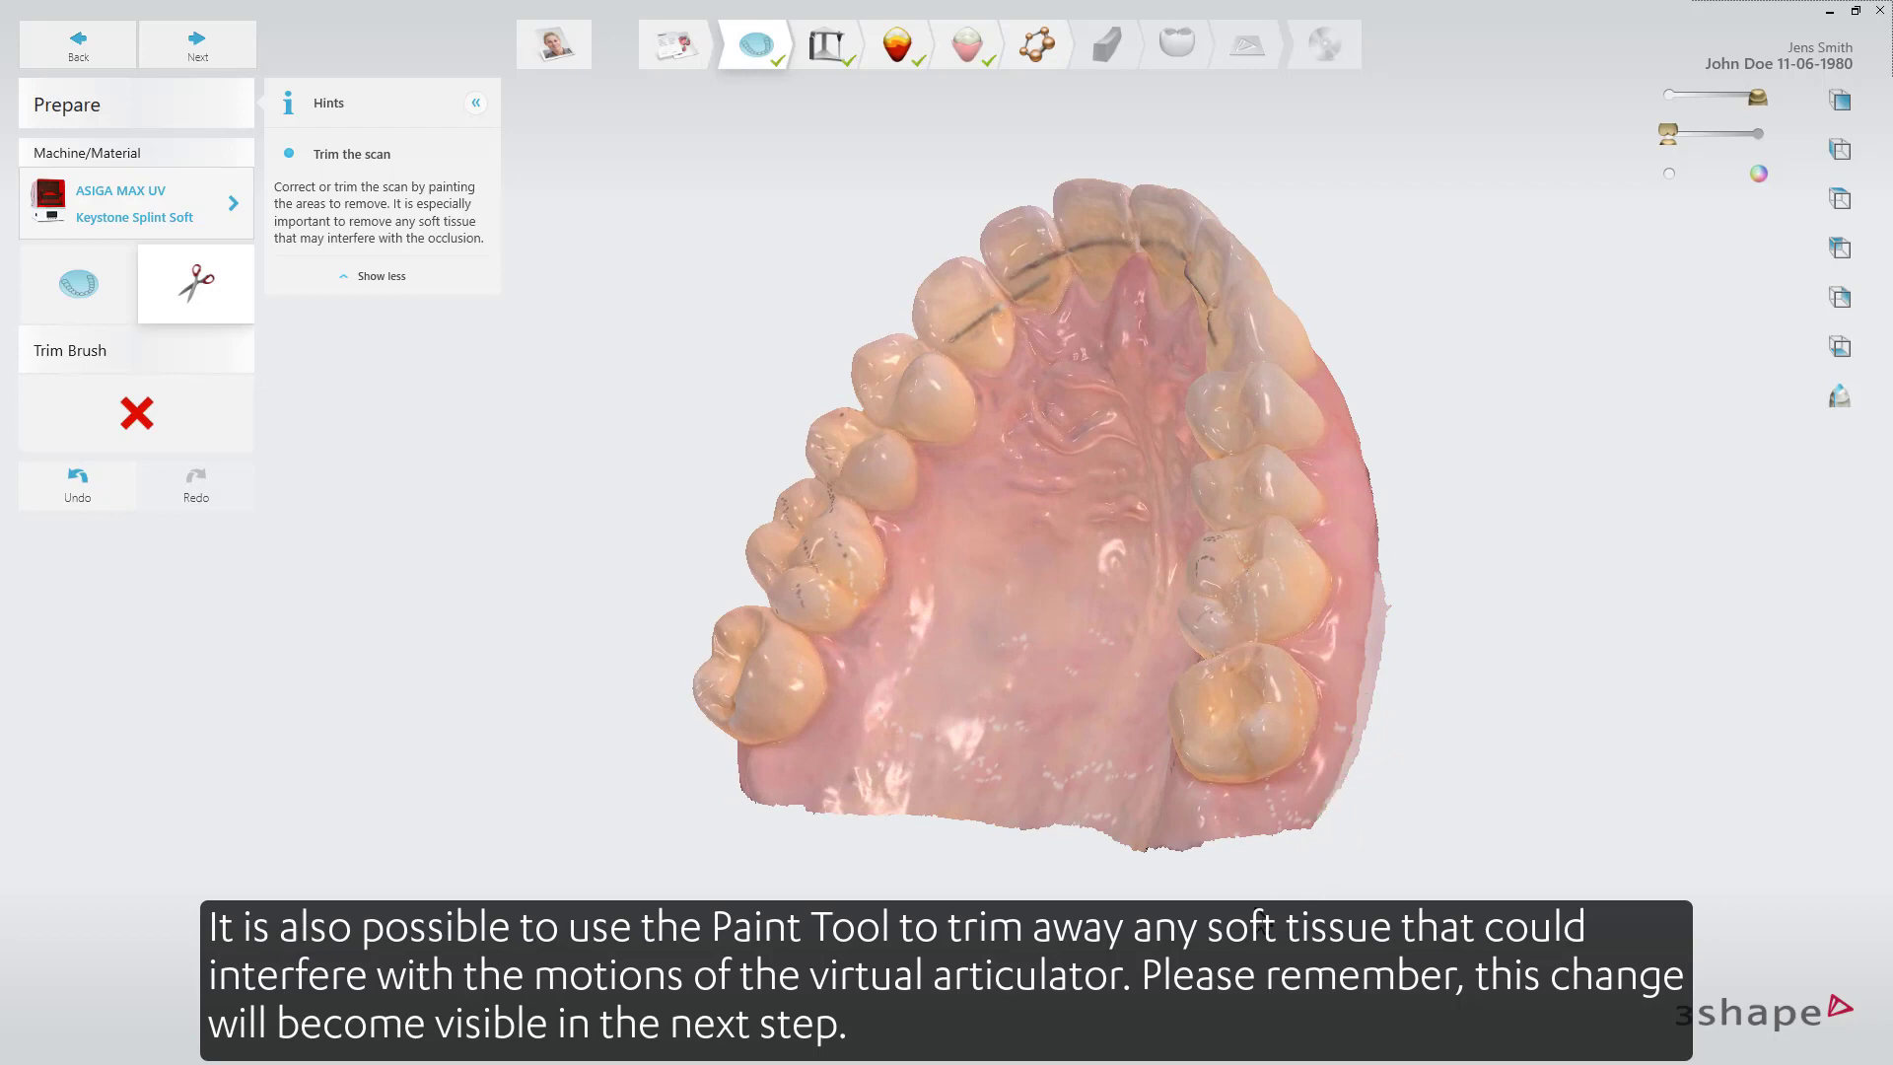
pyautogui.moveTo(374, 410); pyautogui.dragTo(601, 422, button='right')
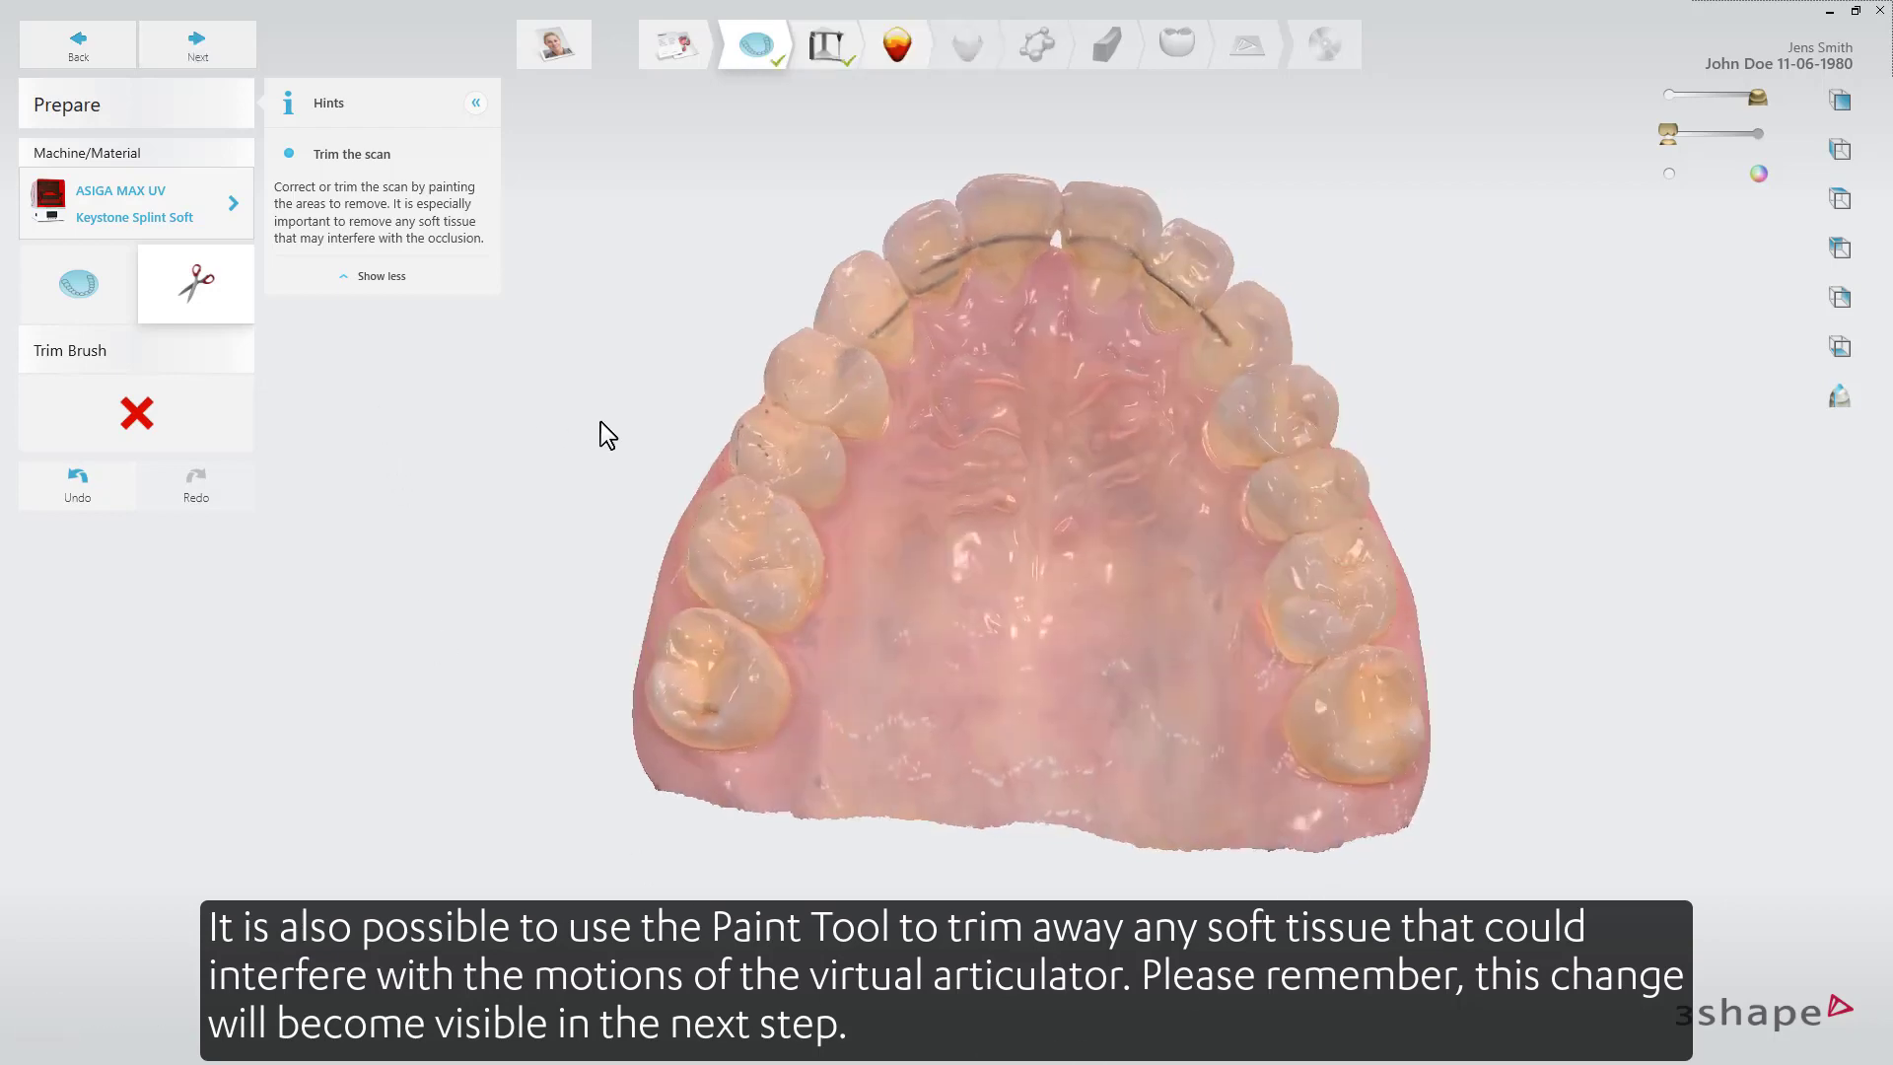
# Set the splint space to 1.6 mm and open the bite on the articulator to that thickness.
pyautogui.click(199, 47)
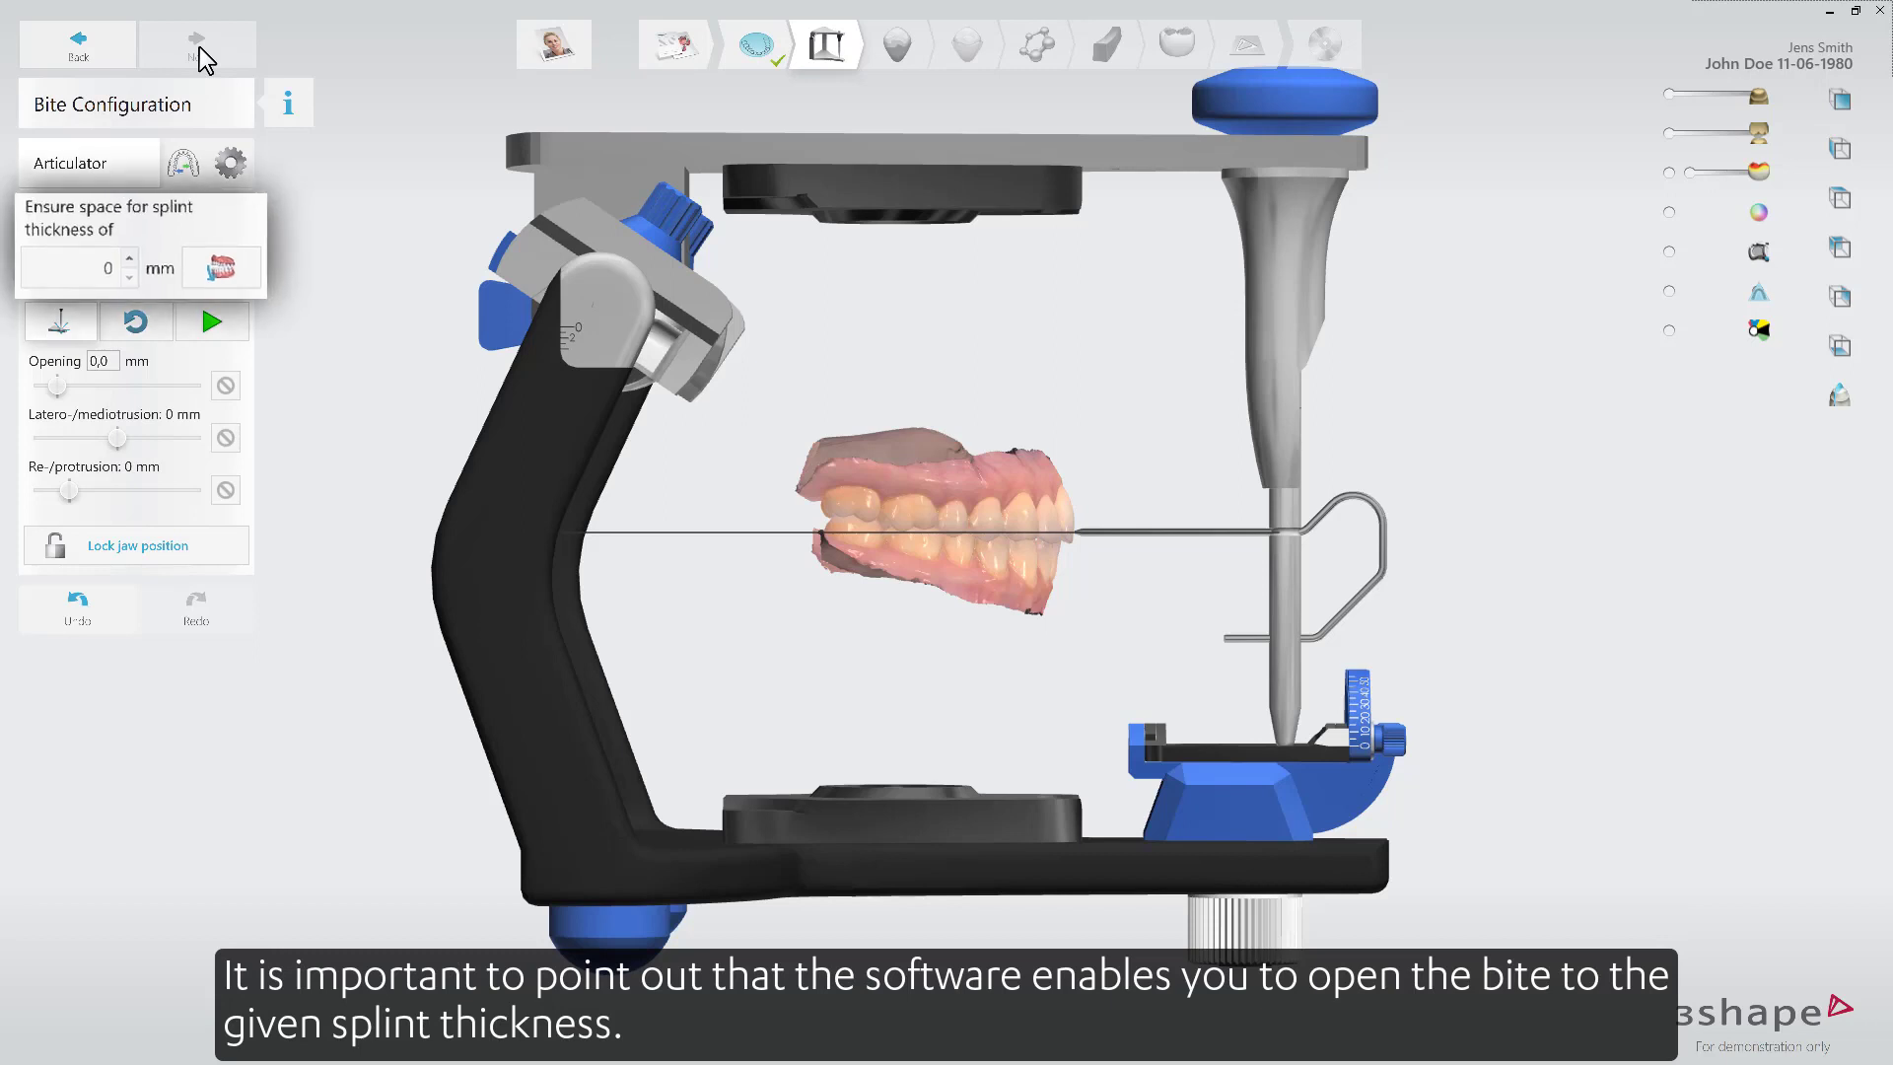
pyautogui.click(126, 254)
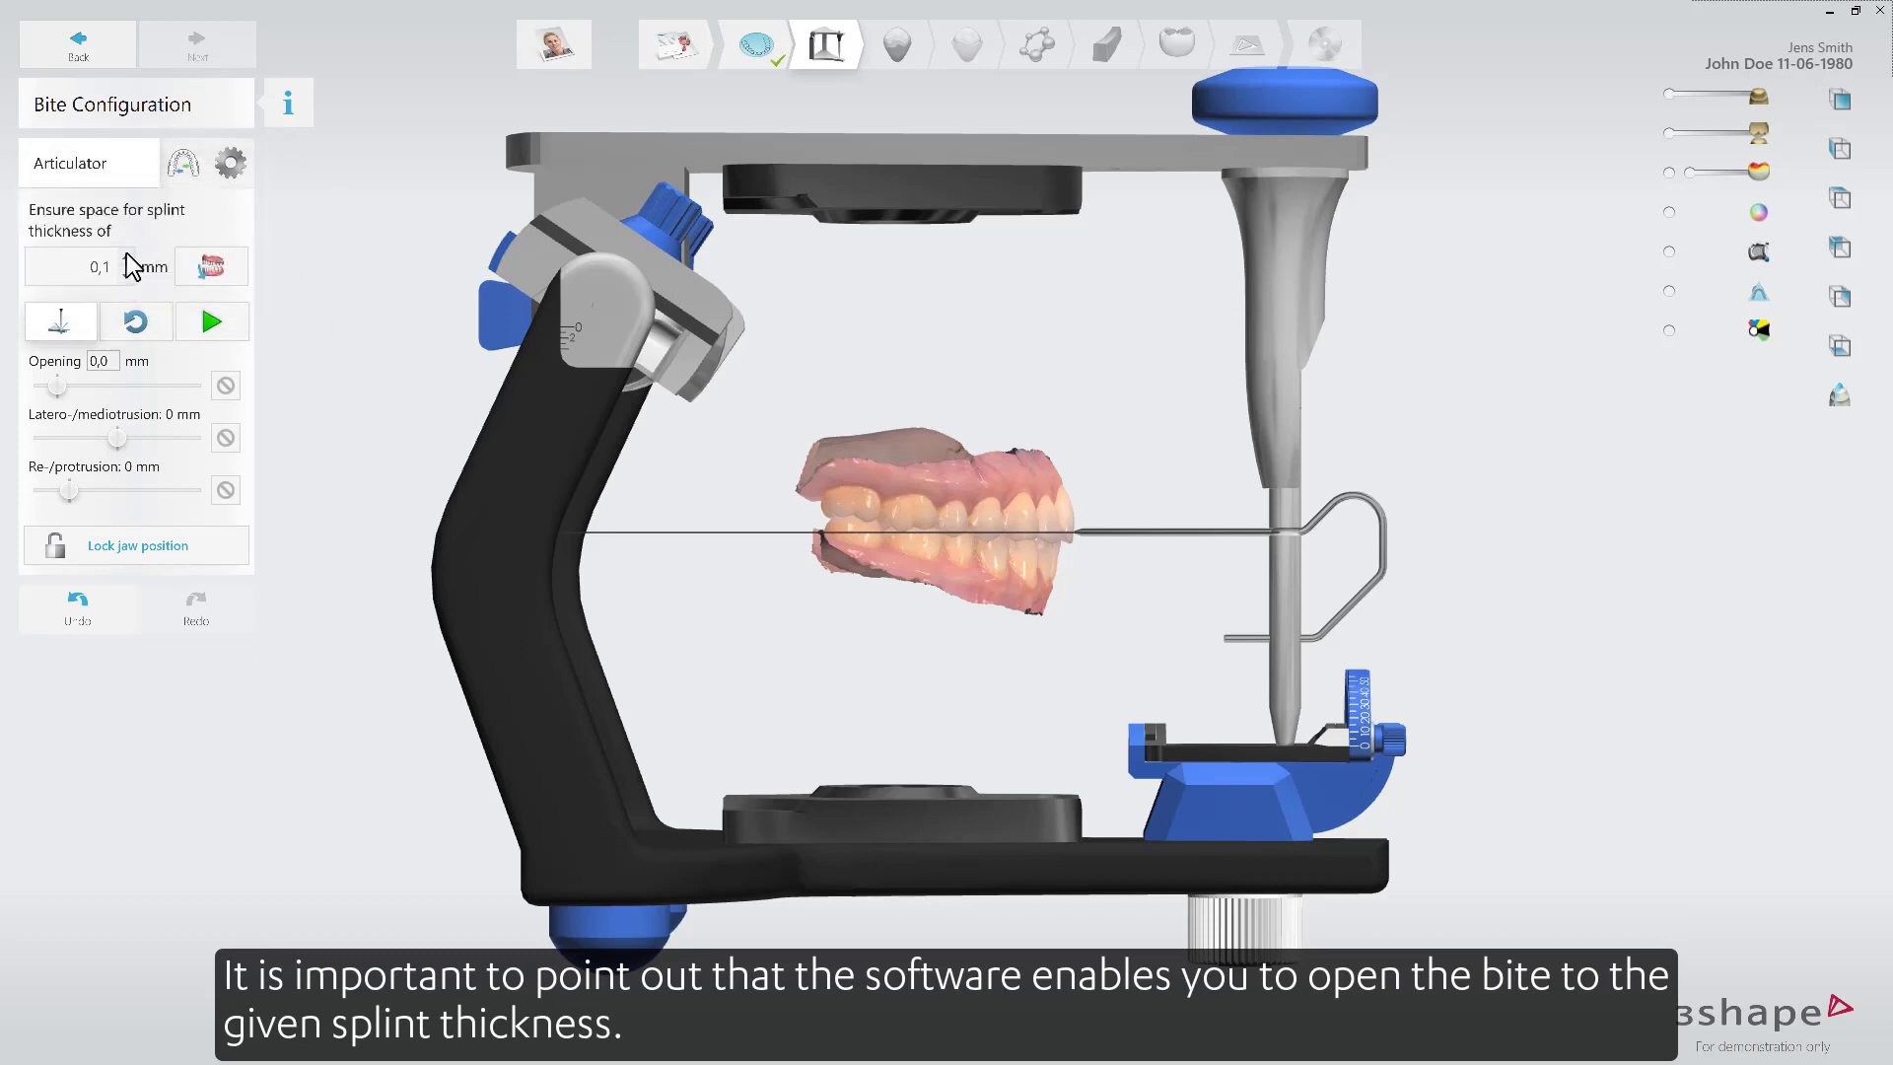
pyautogui.click(214, 276)
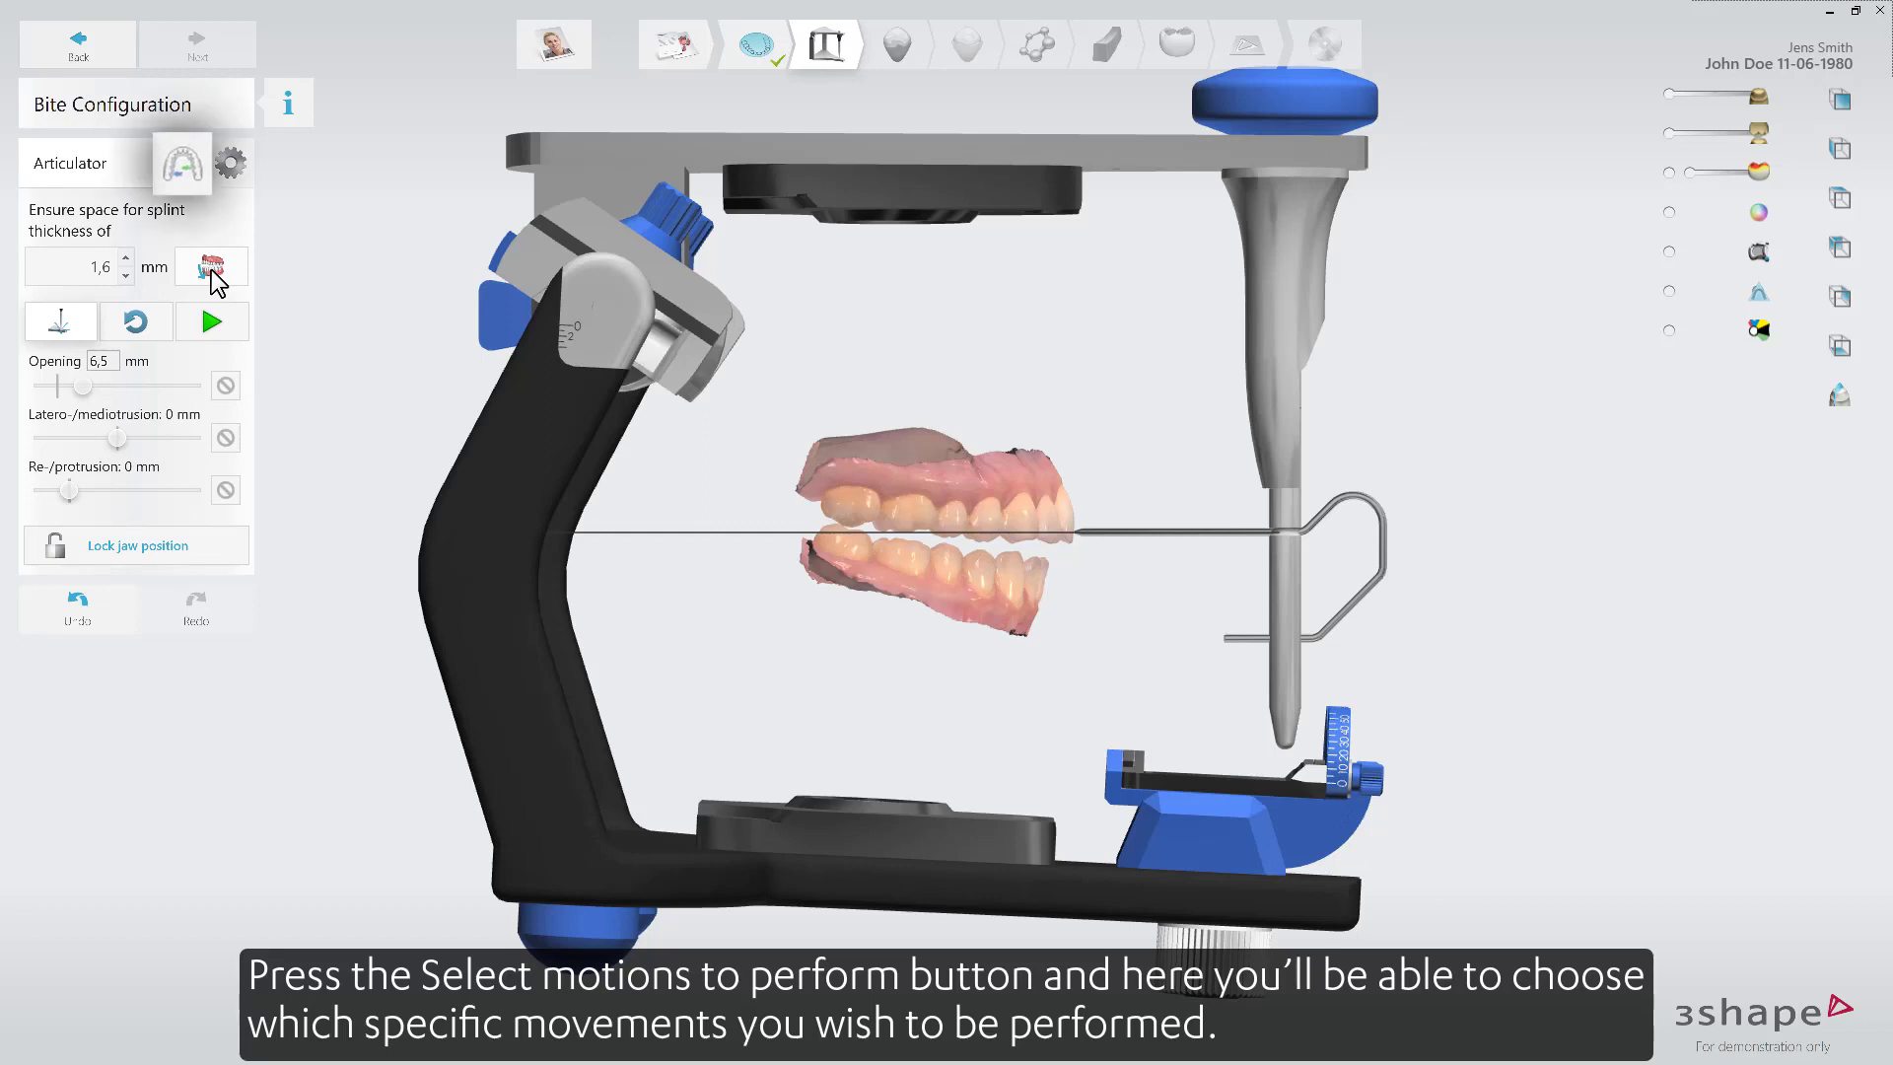
# Choose the articulator motions to perform in the motions selection diagram.
pyautogui.click(183, 163)
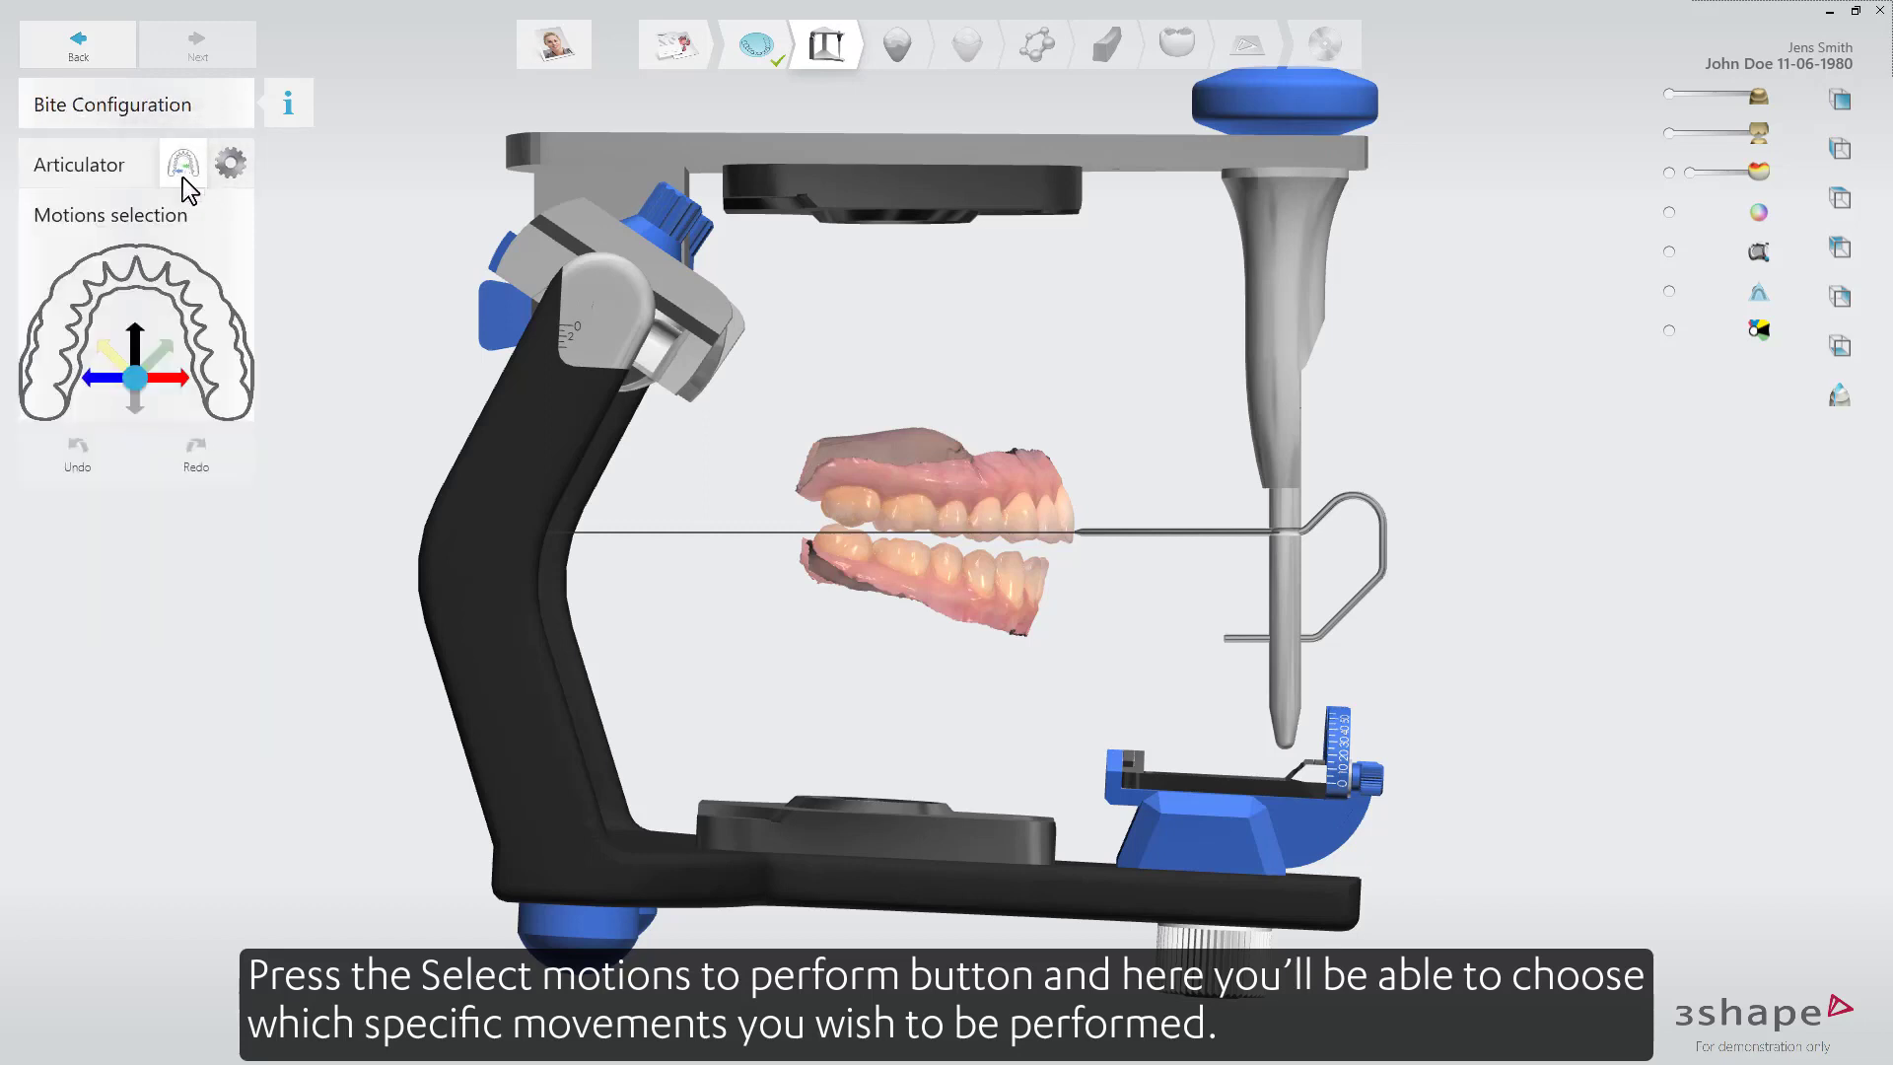
pyautogui.click(111, 354)
pyautogui.click(162, 347)
pyautogui.click(133, 345)
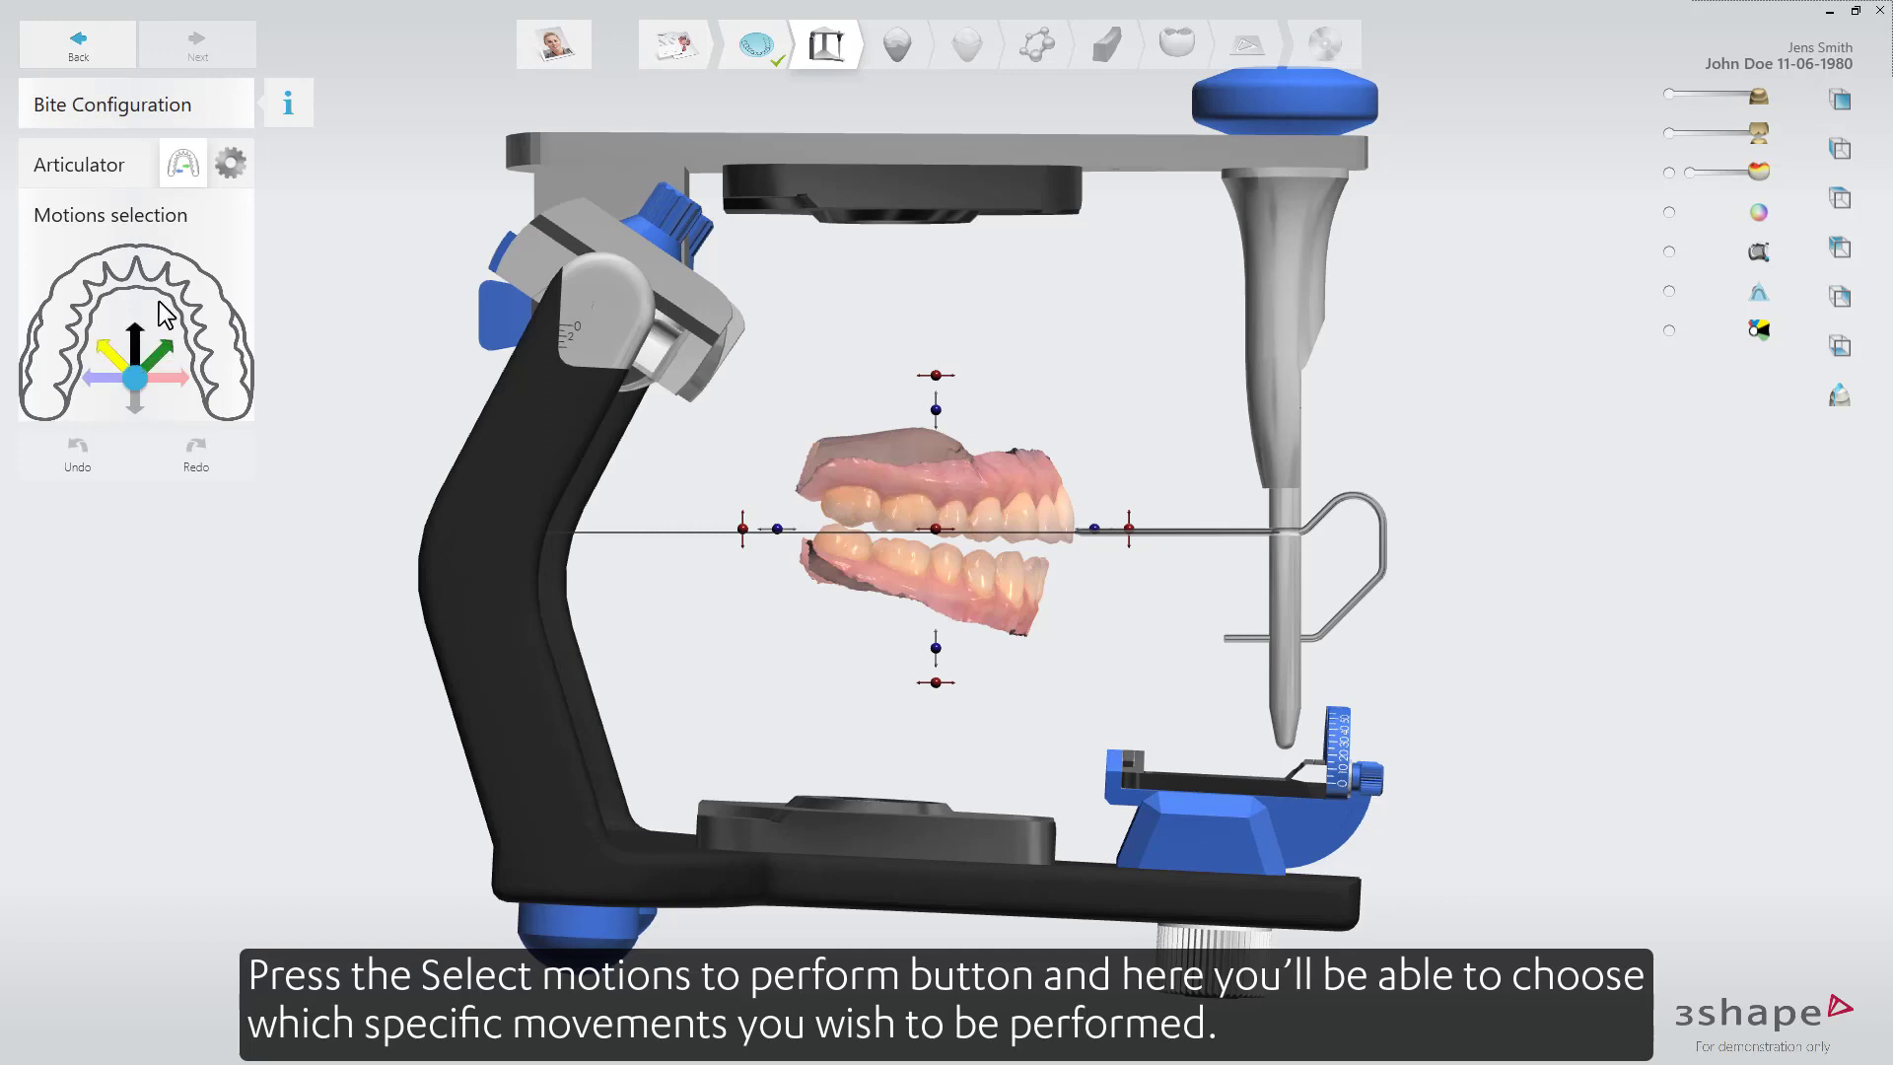
pyautogui.click(112, 354)
pyautogui.click(162, 350)
pyautogui.click(174, 378)
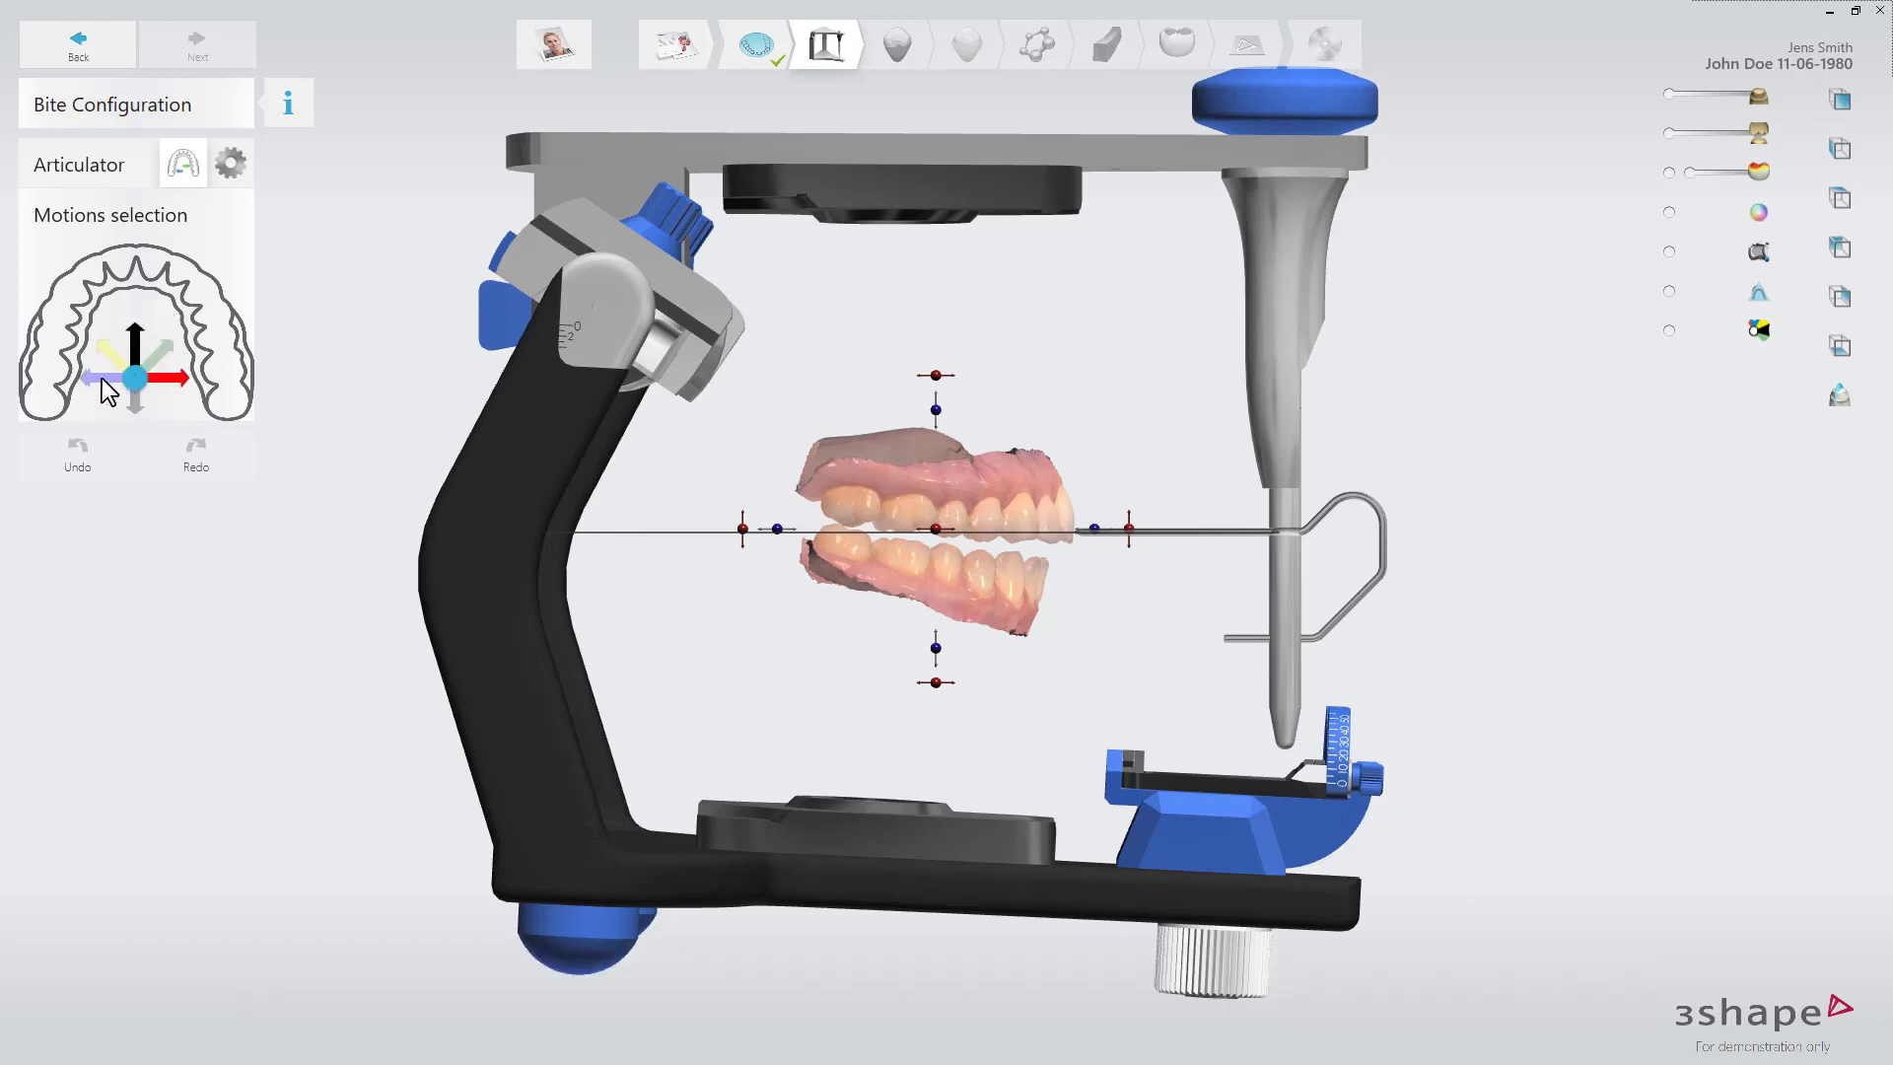
pyautogui.click(104, 378)
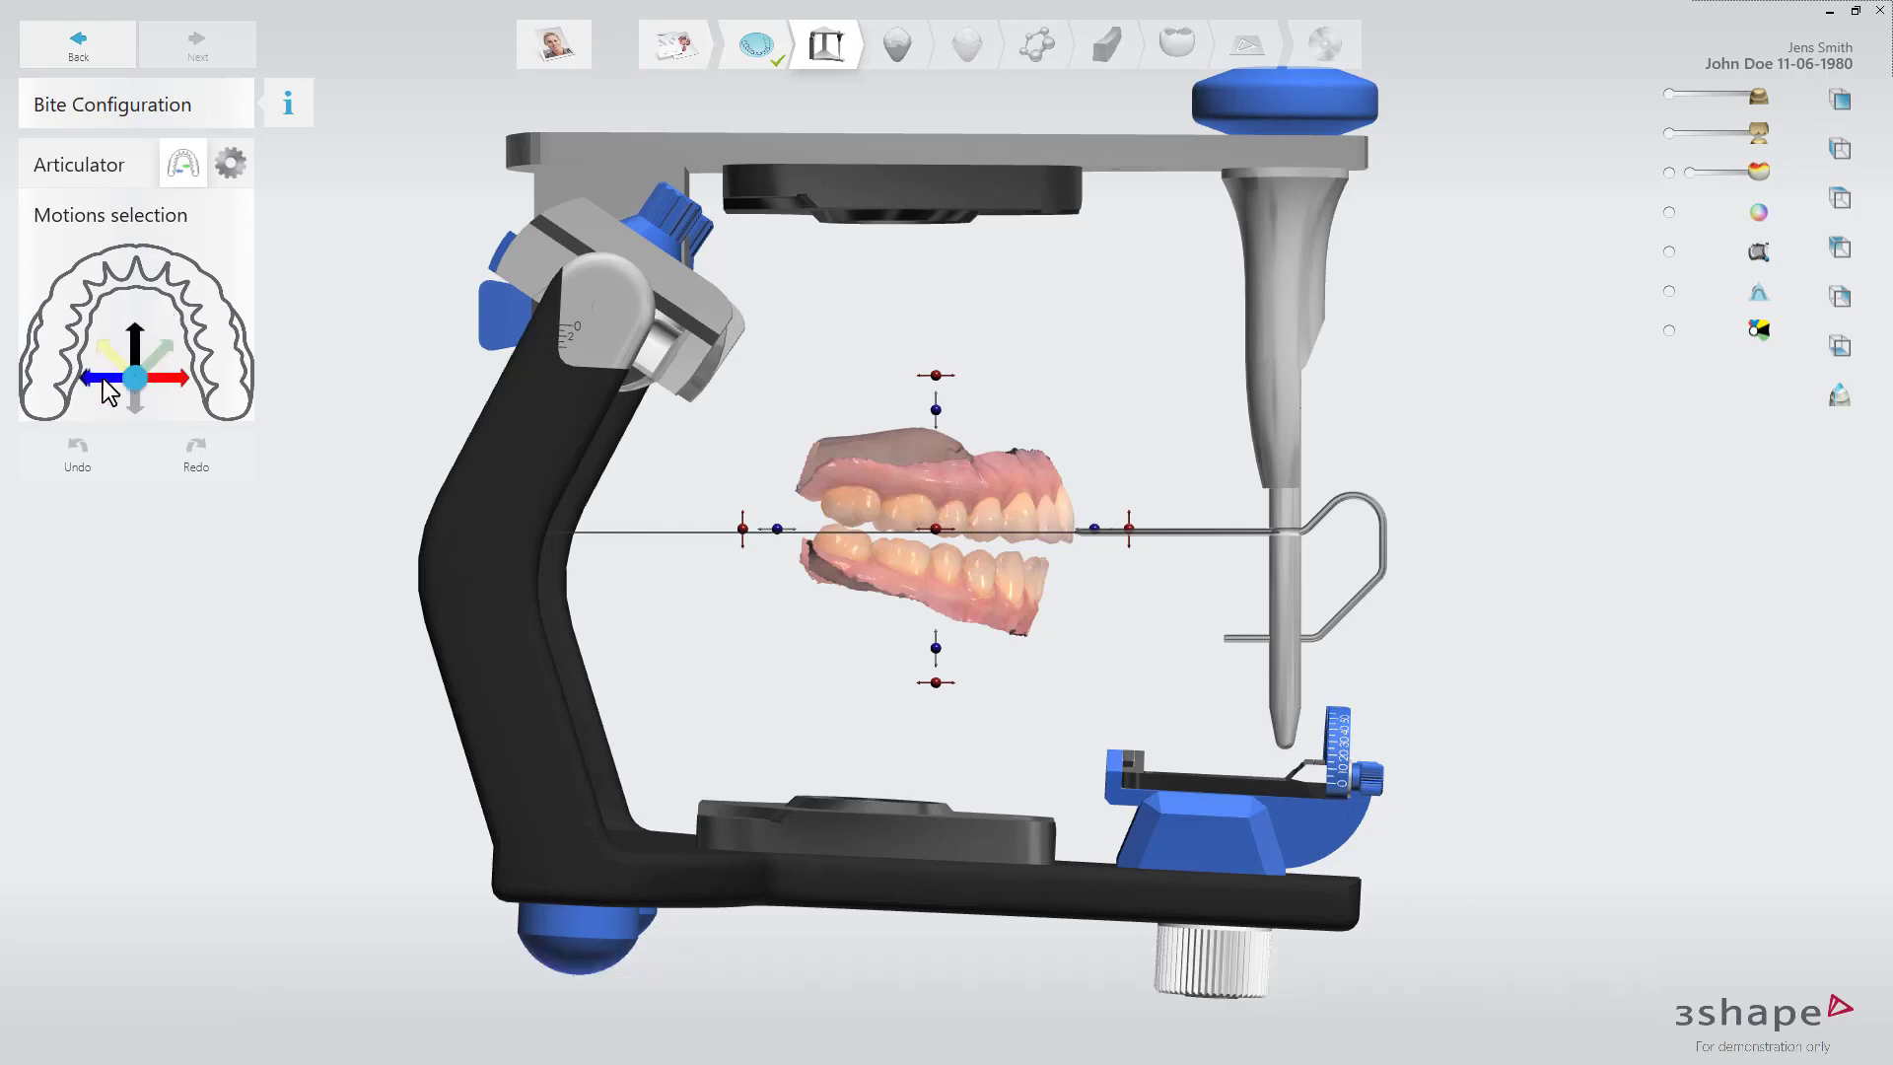
pyautogui.click(110, 168)
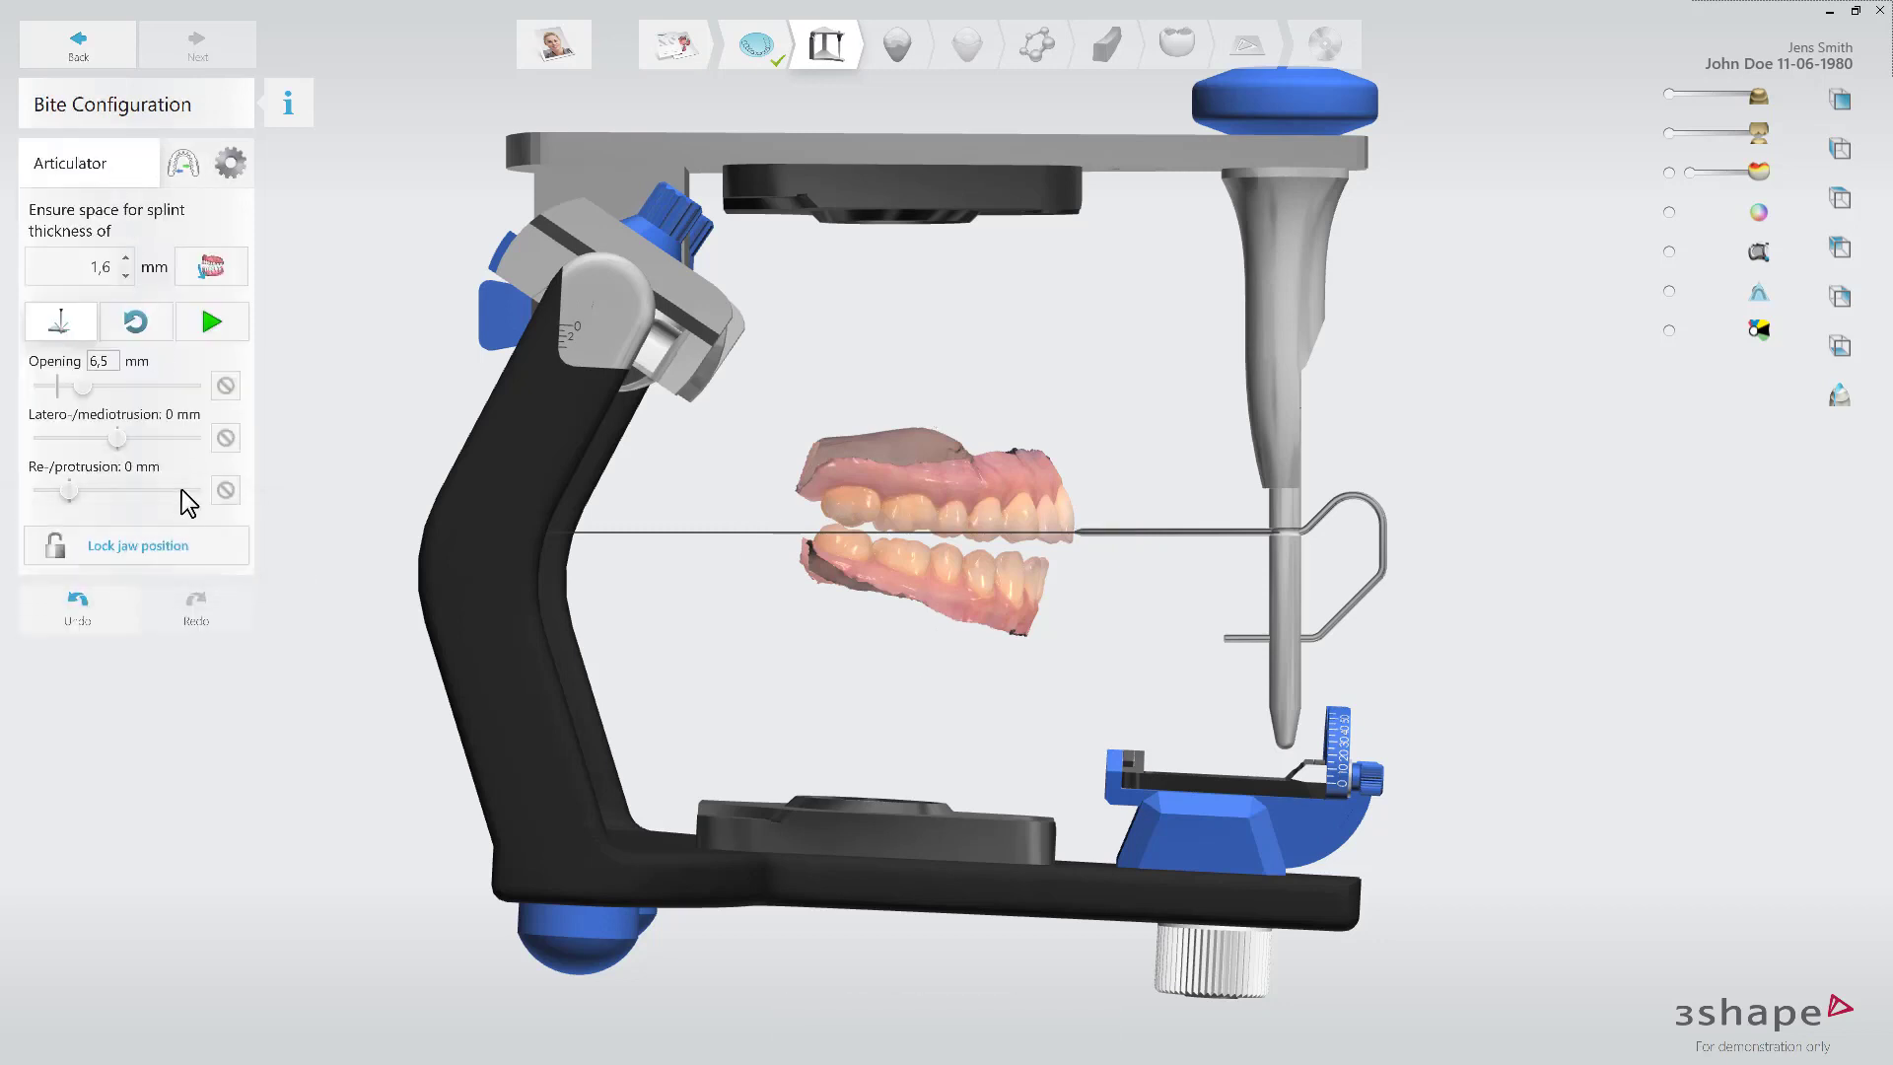
# Lock the jaw position and run the articulation to check the bite.
pyautogui.click(181, 533)
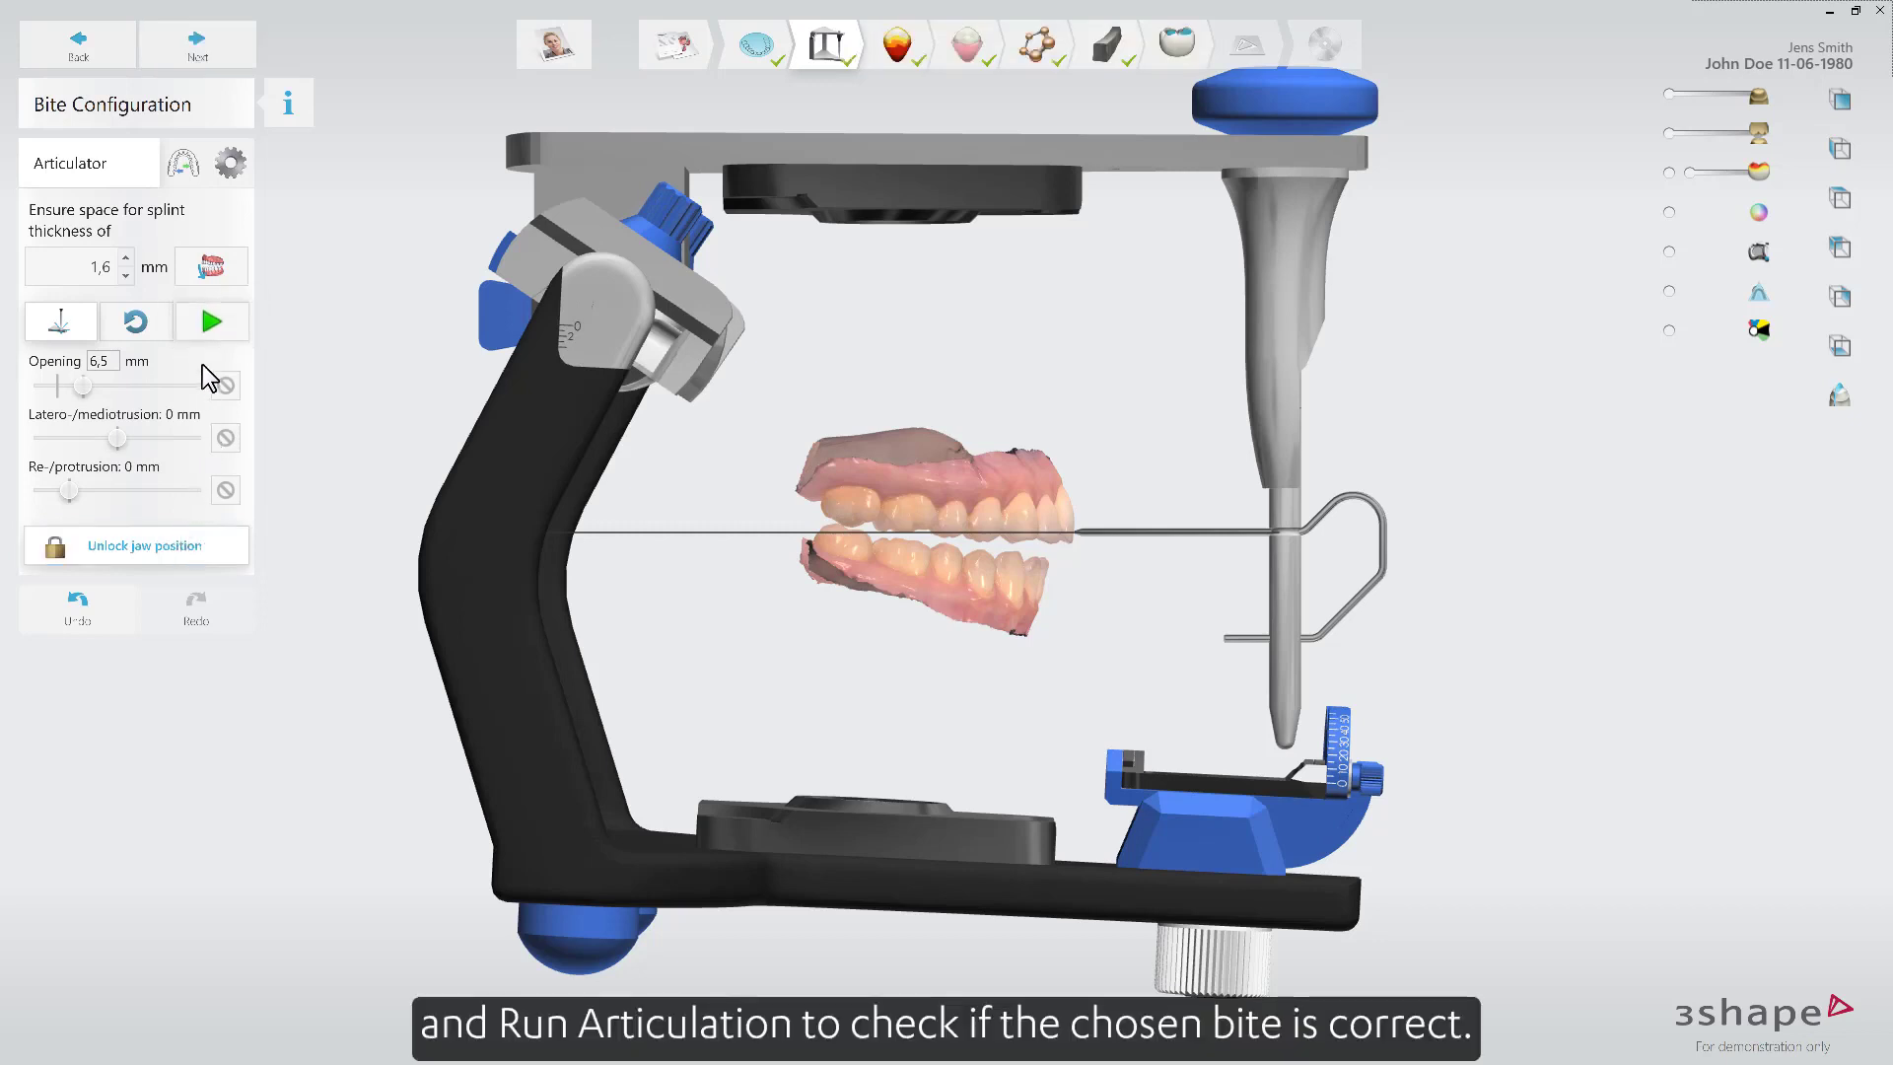
pyautogui.click(210, 319)
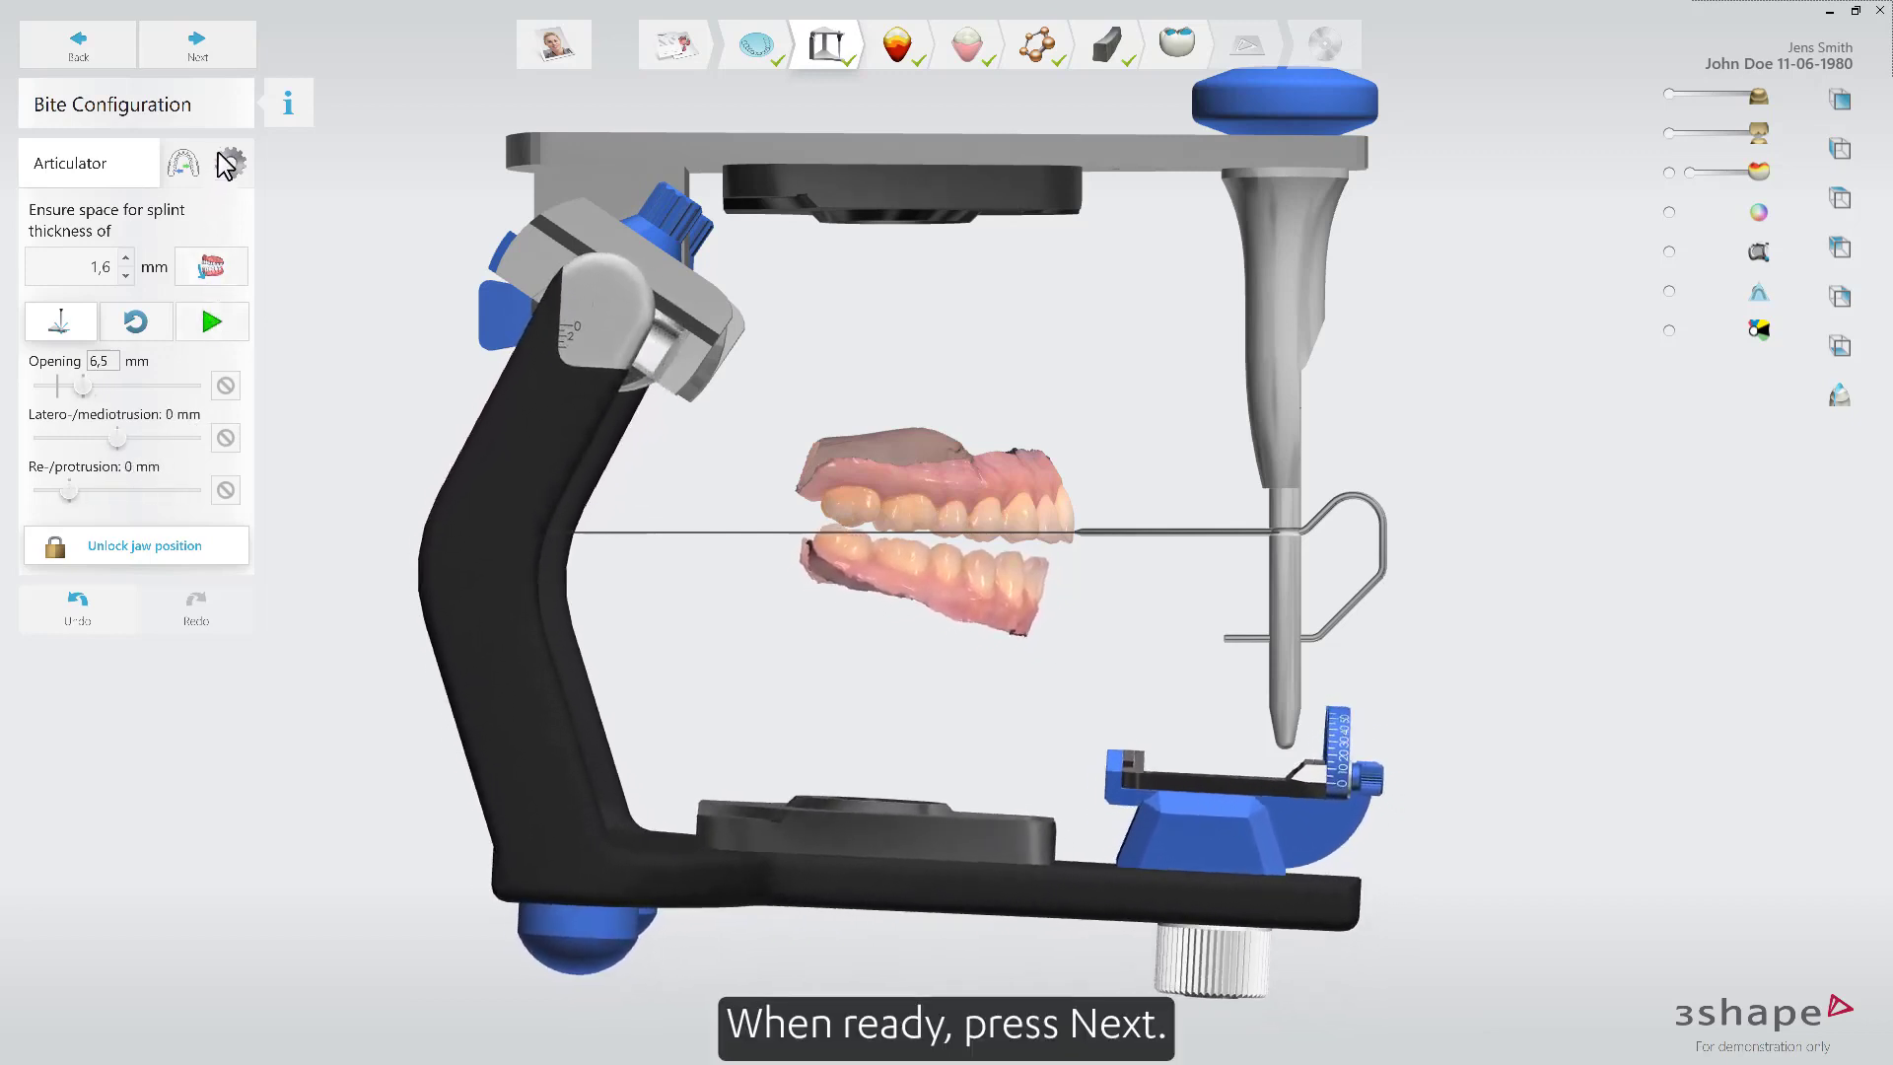
# Set the blocking-out retention to 0.1 mm.
pyautogui.click(226, 62)
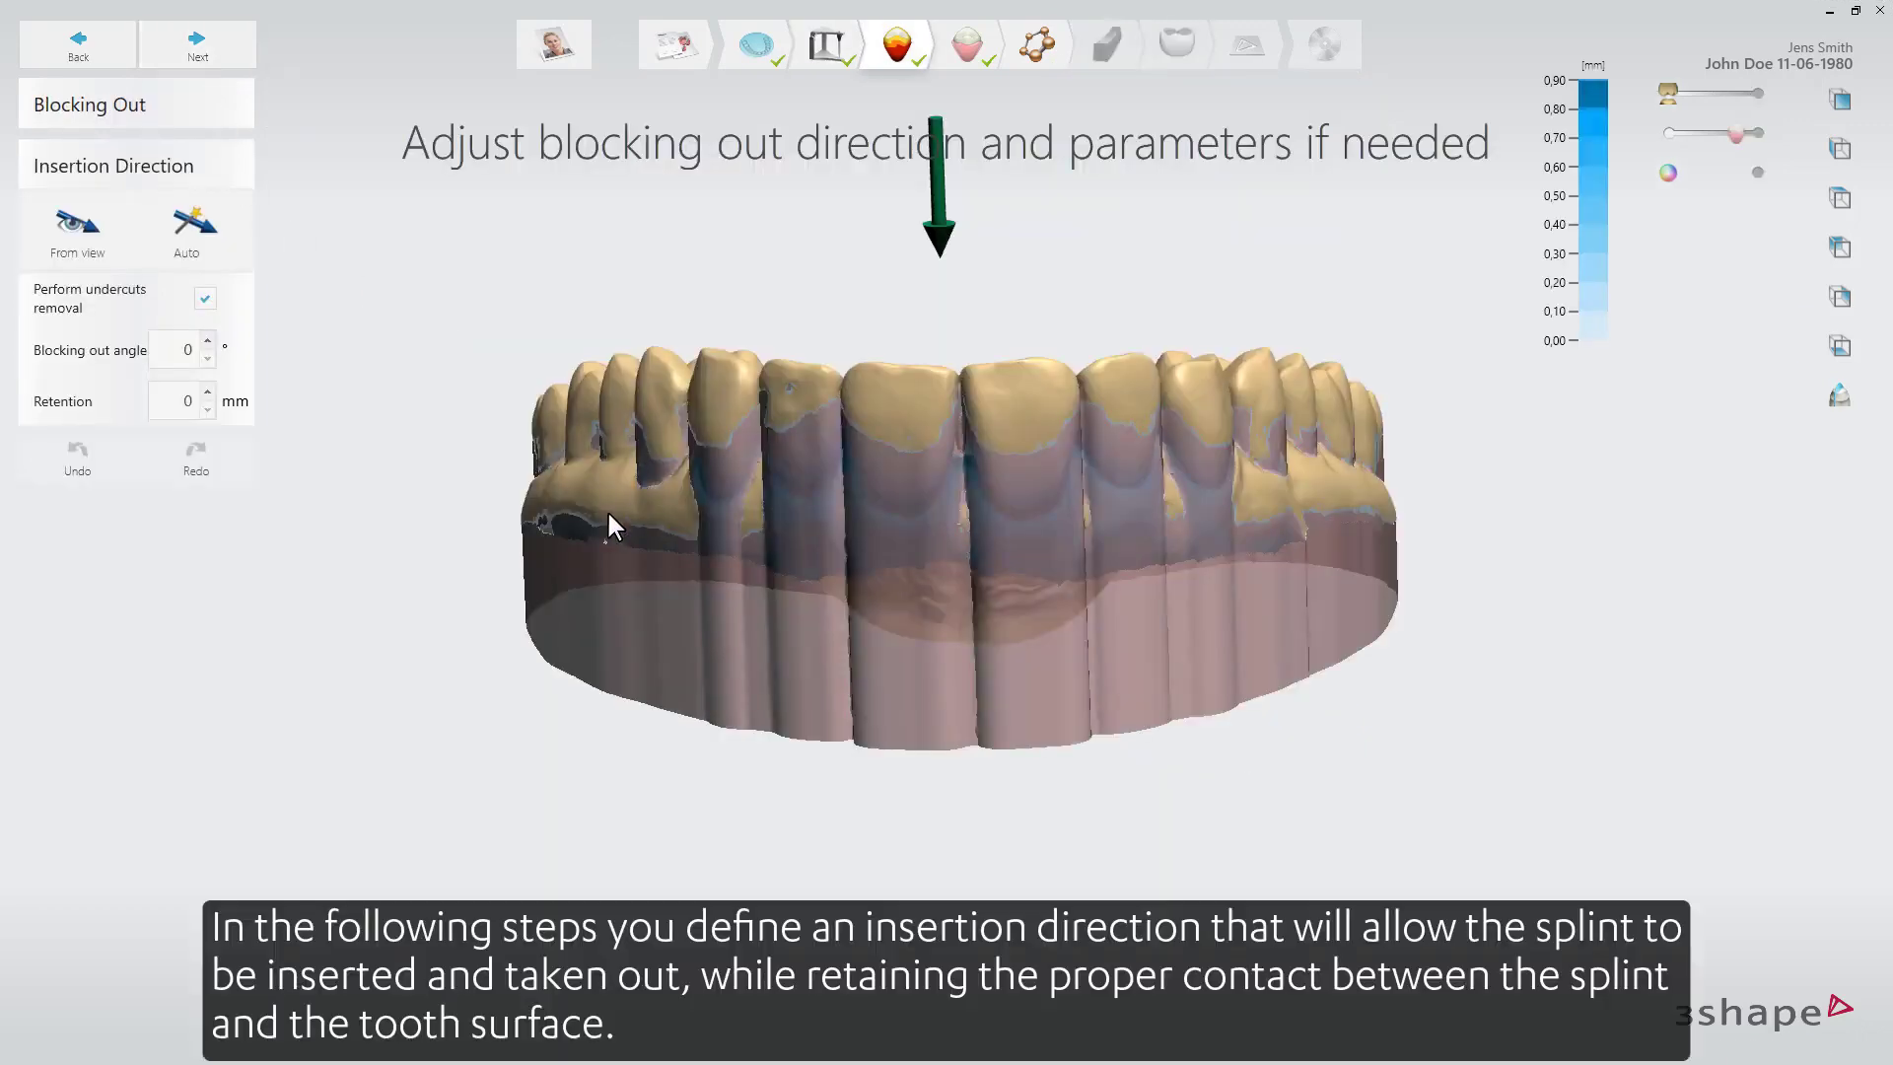
pyautogui.moveTo(579, 519); pyautogui.dragTo(570, 474, button='right')
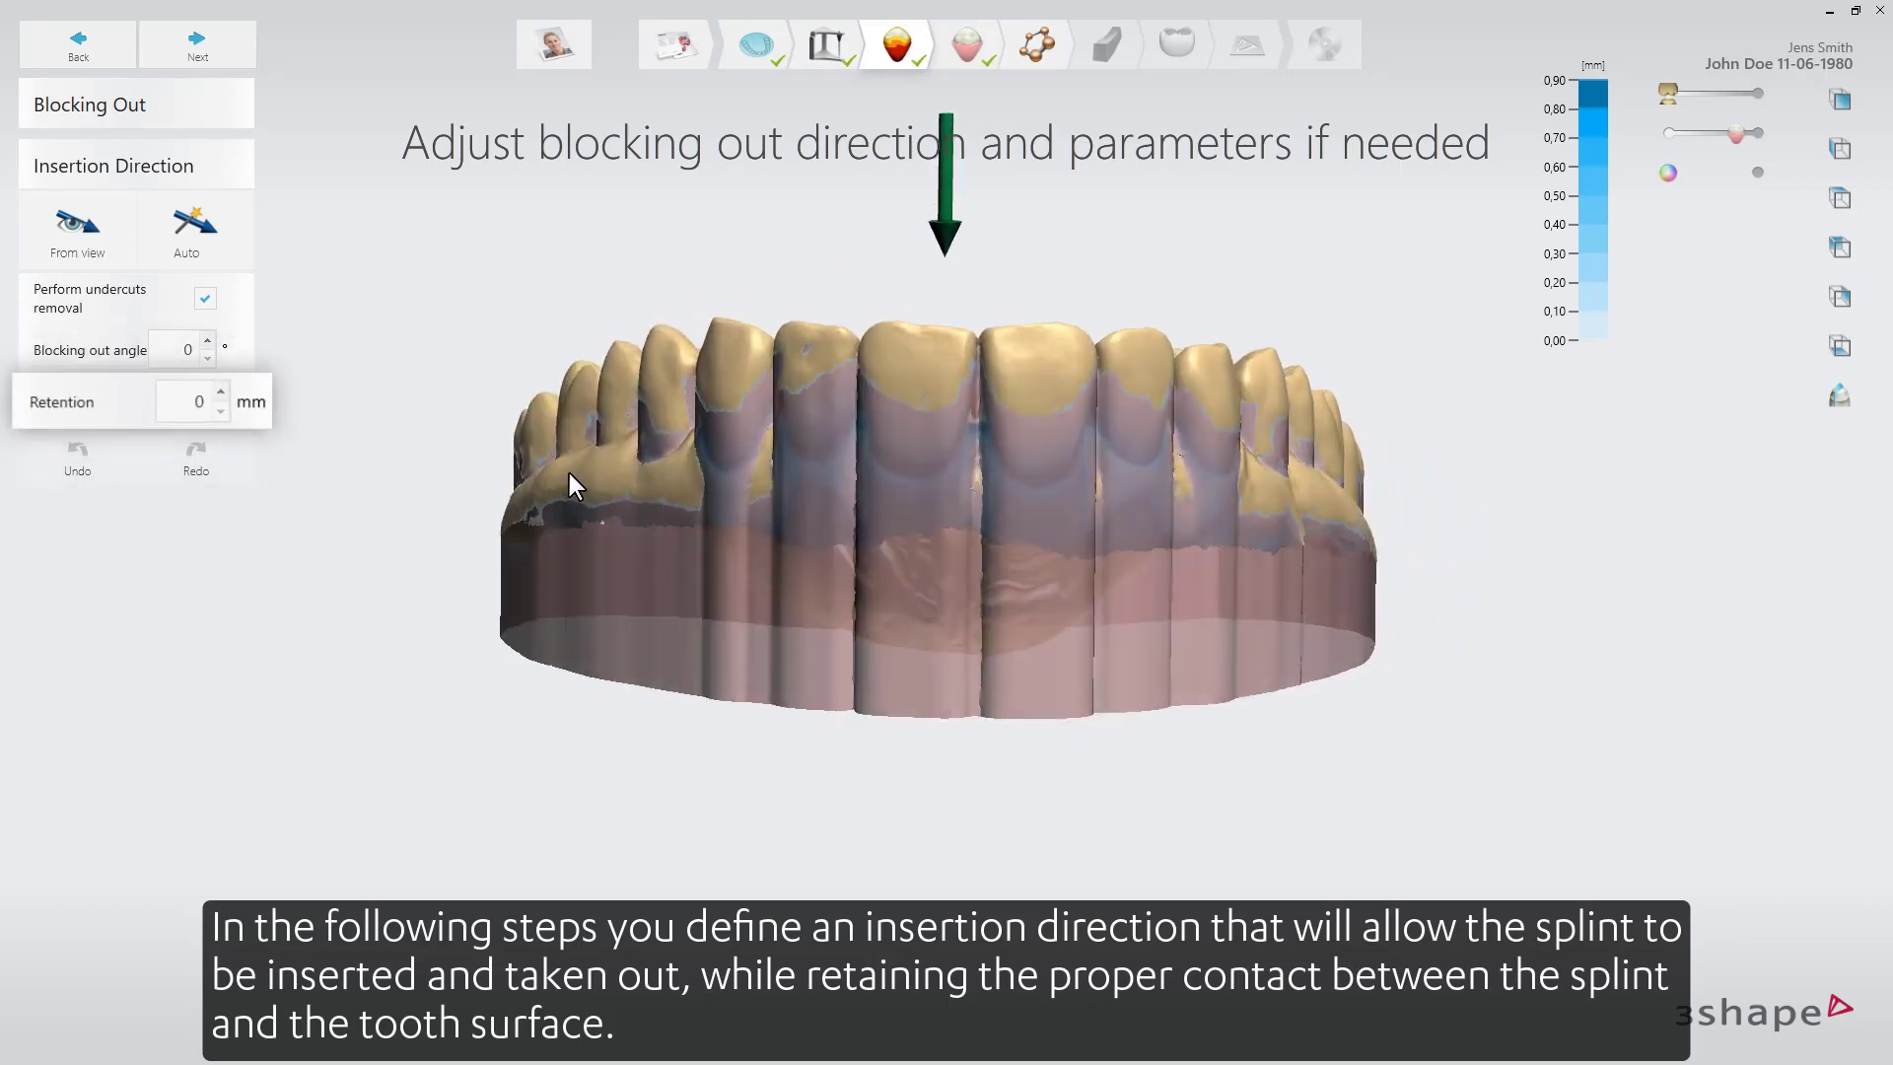
pyautogui.click(208, 392)
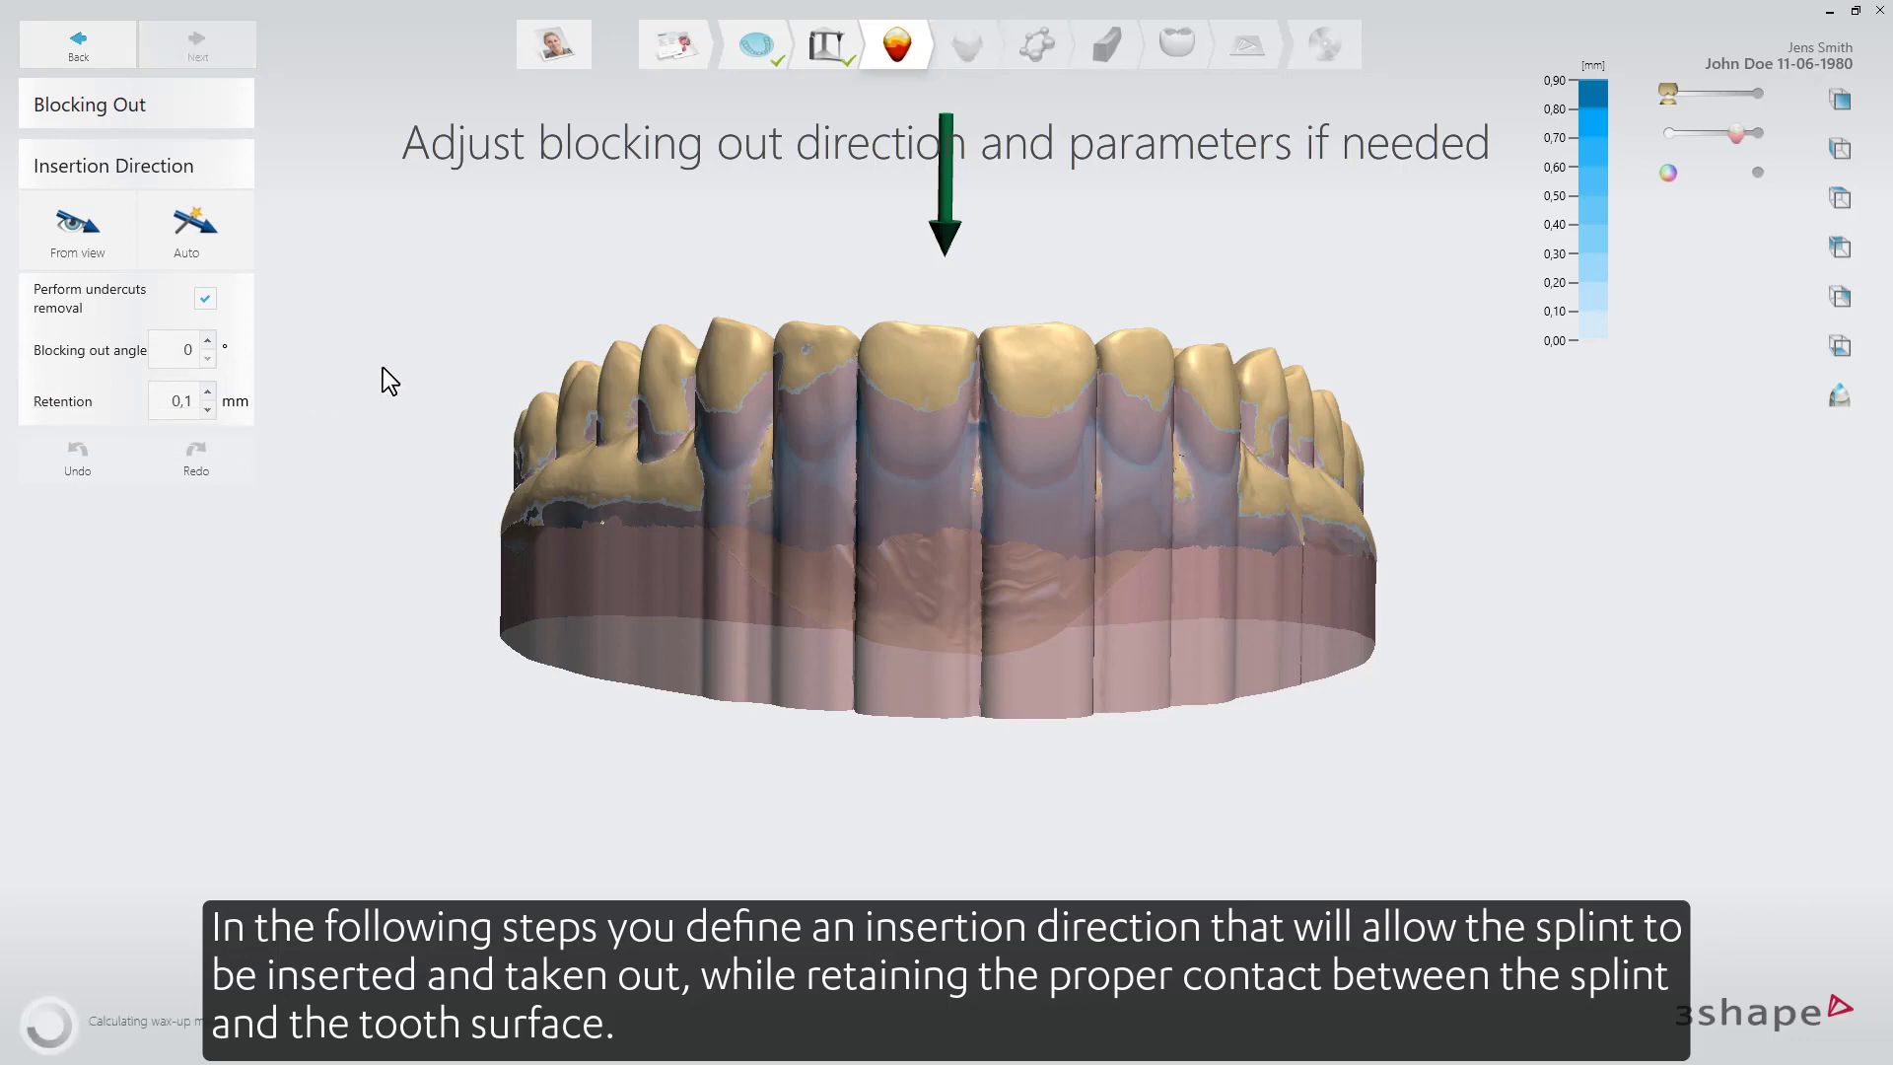
# Sculpt local retention adjustments in the wax with the Wax knife.
pyautogui.moveTo(382, 369); pyautogui.dragTo(461, 530, button='right')
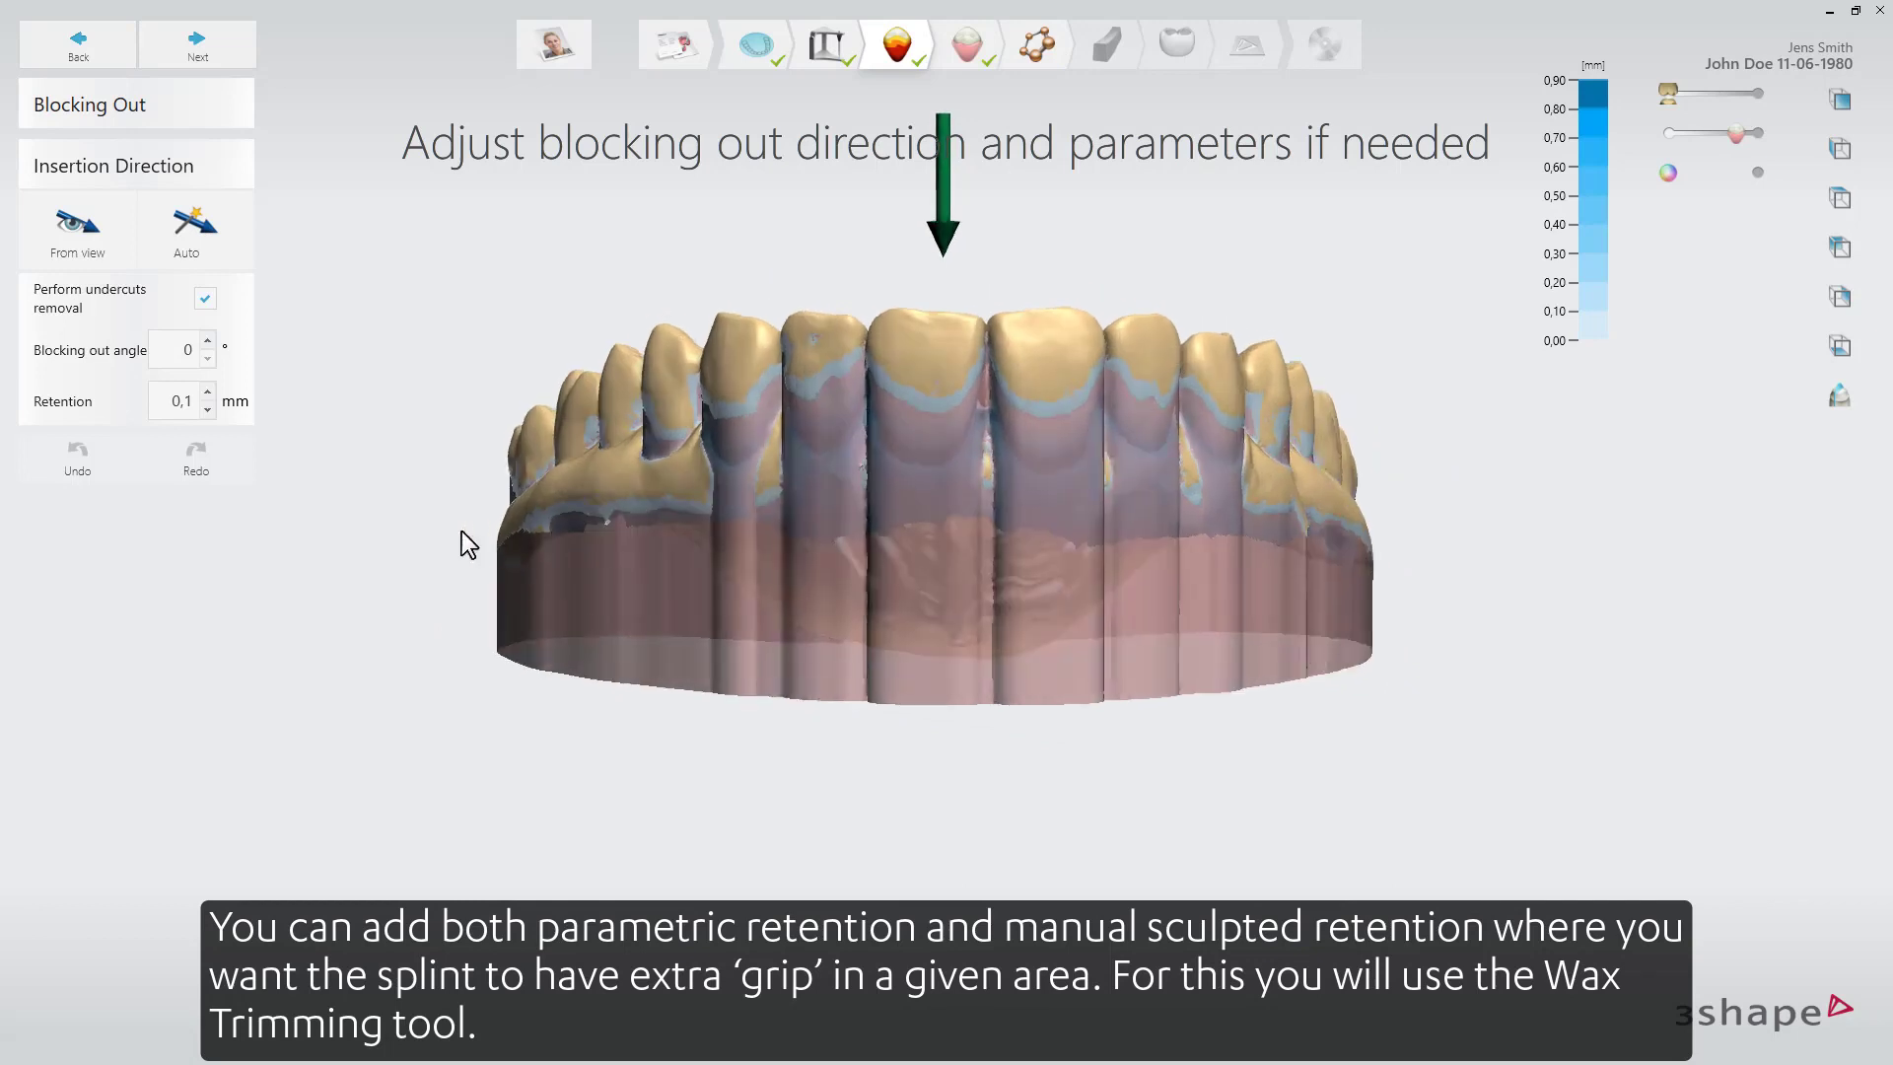
pyautogui.click(228, 41)
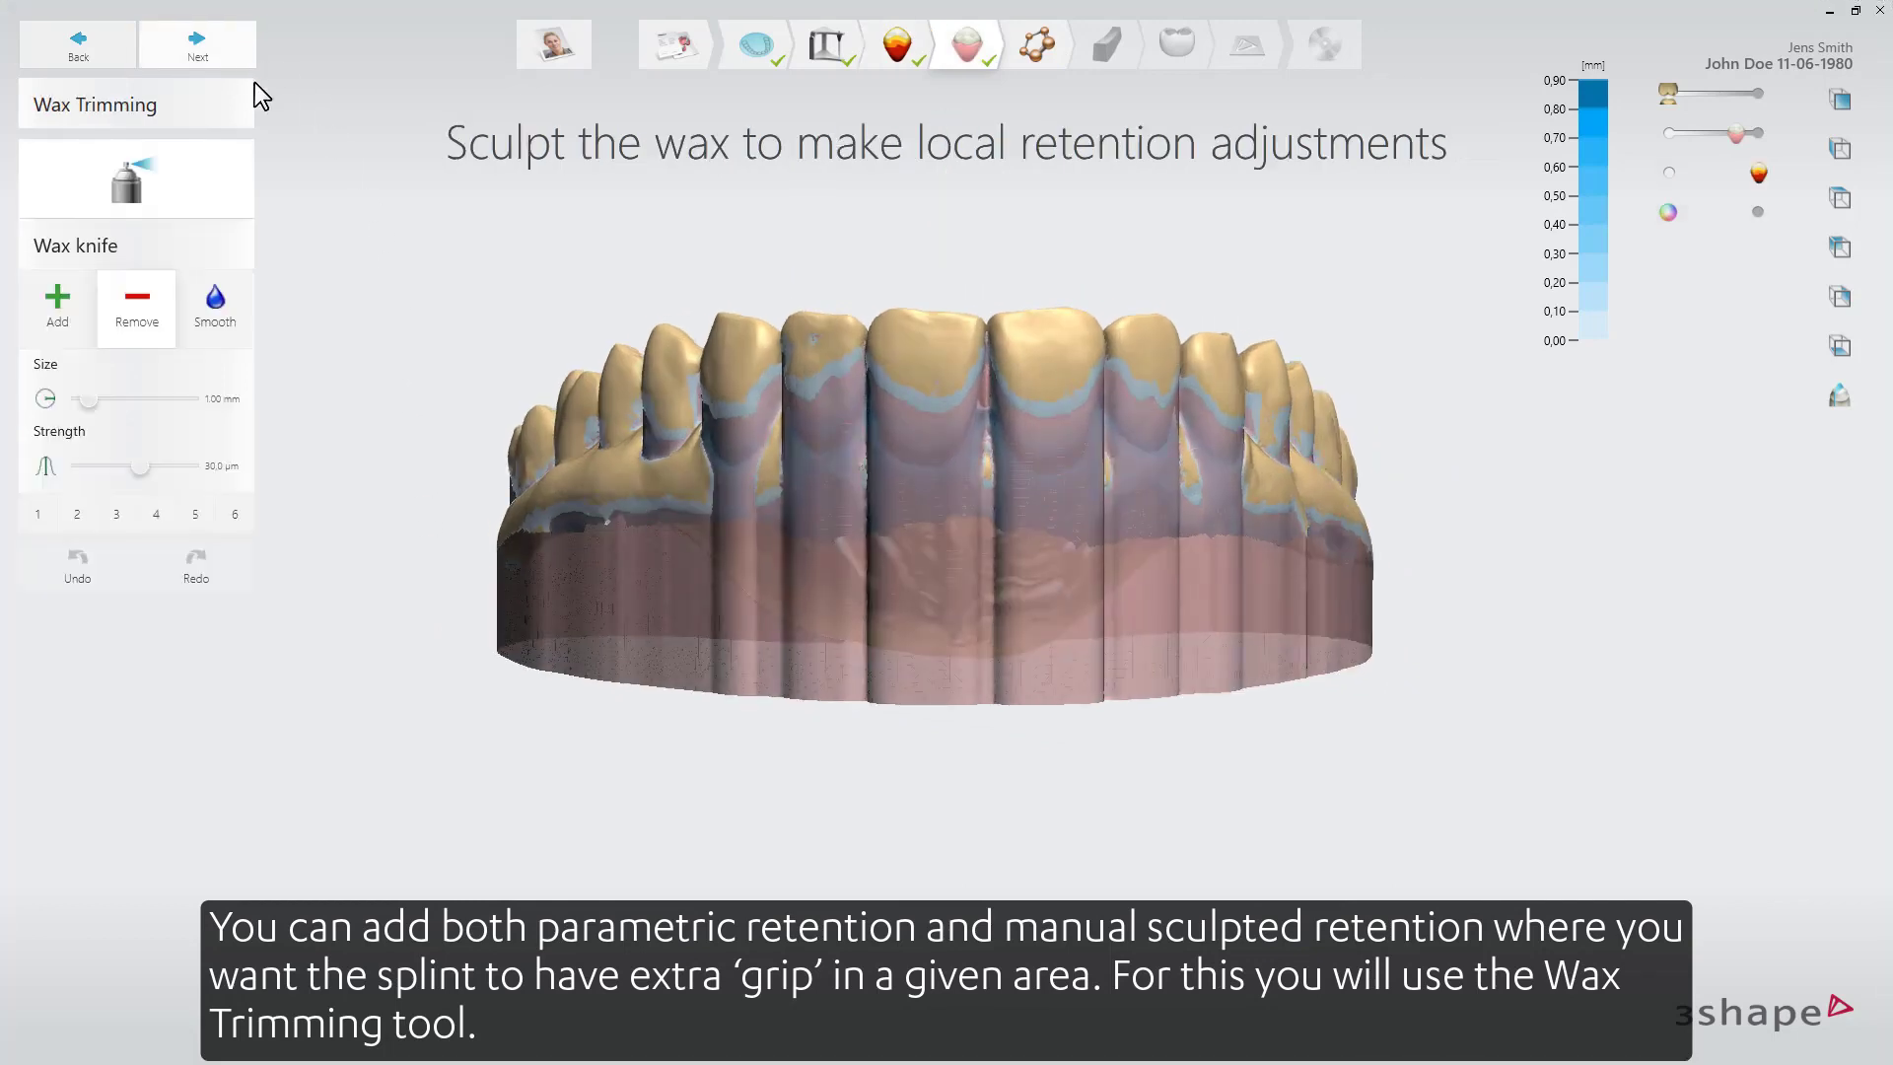
pyautogui.moveTo(347, 507); pyautogui.dragTo(452, 499, button='right')
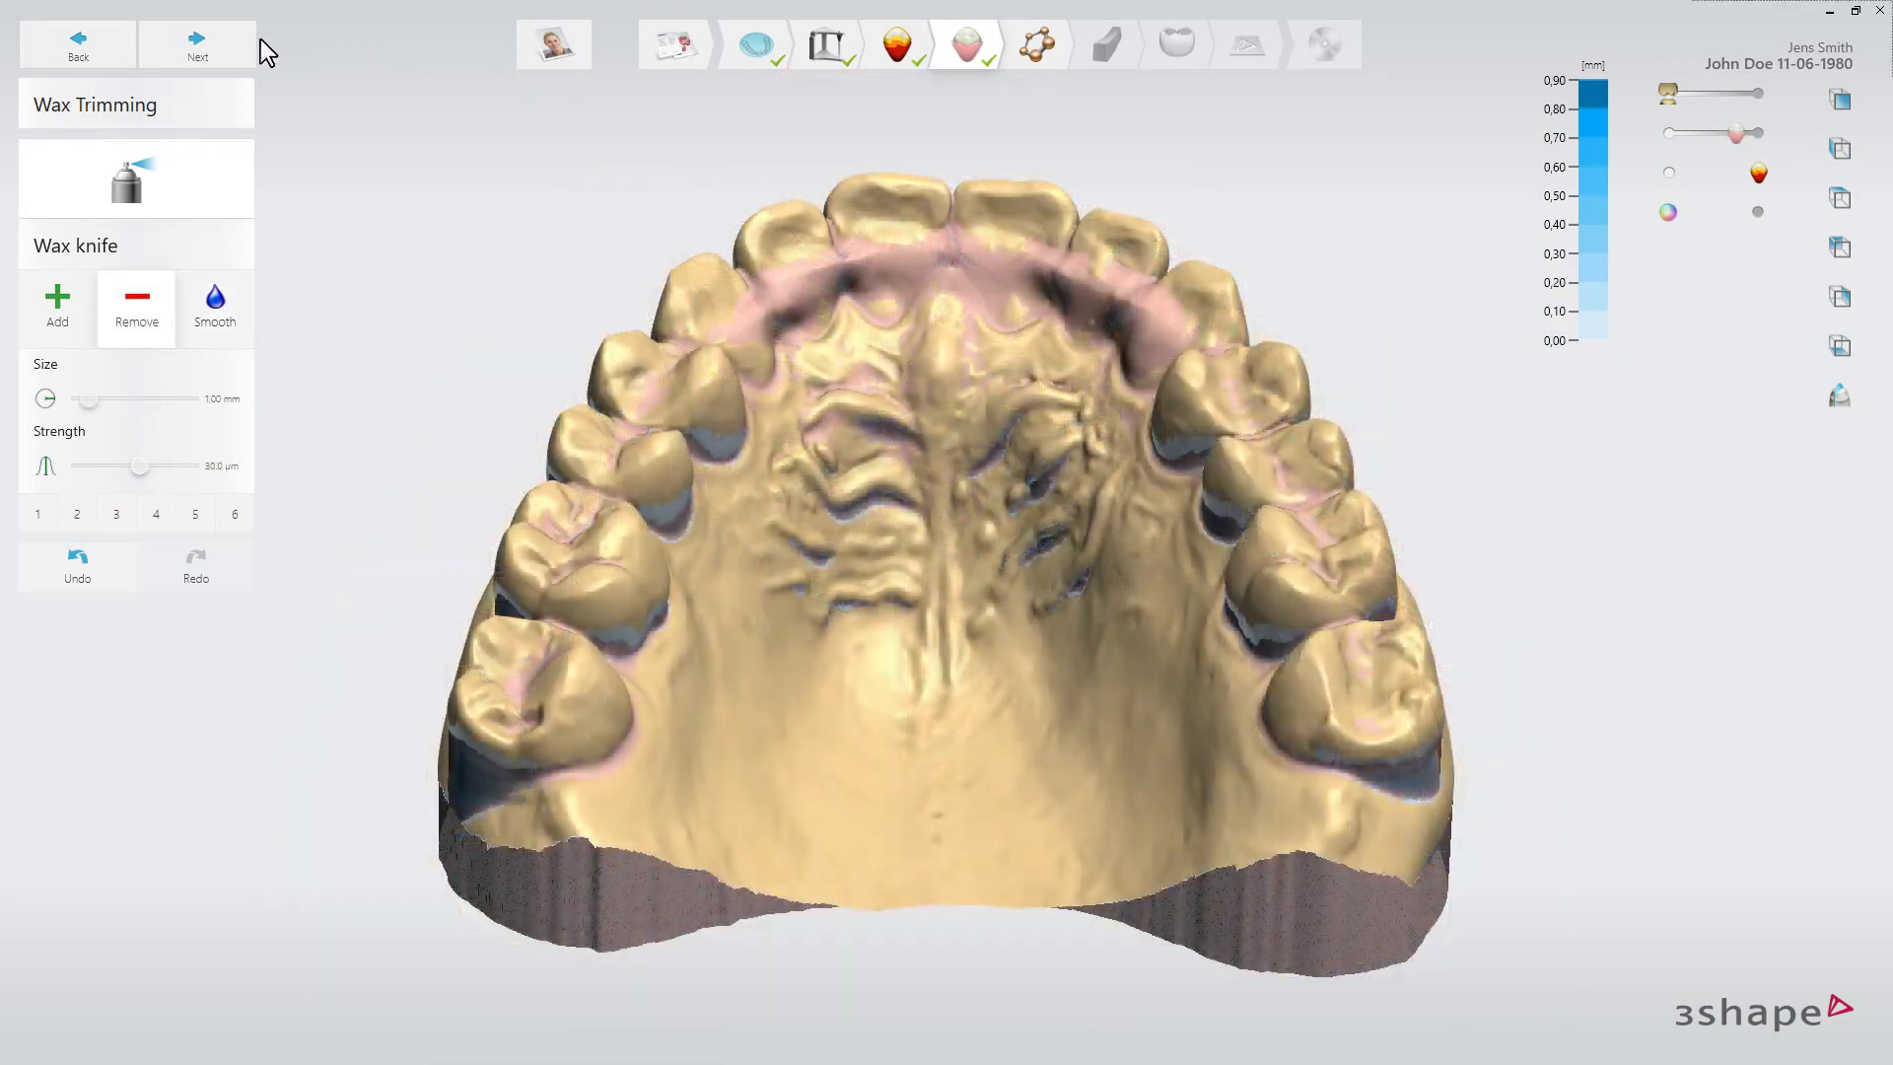
# Draw the splint outline around the whole dental arch.
pyautogui.click(233, 50)
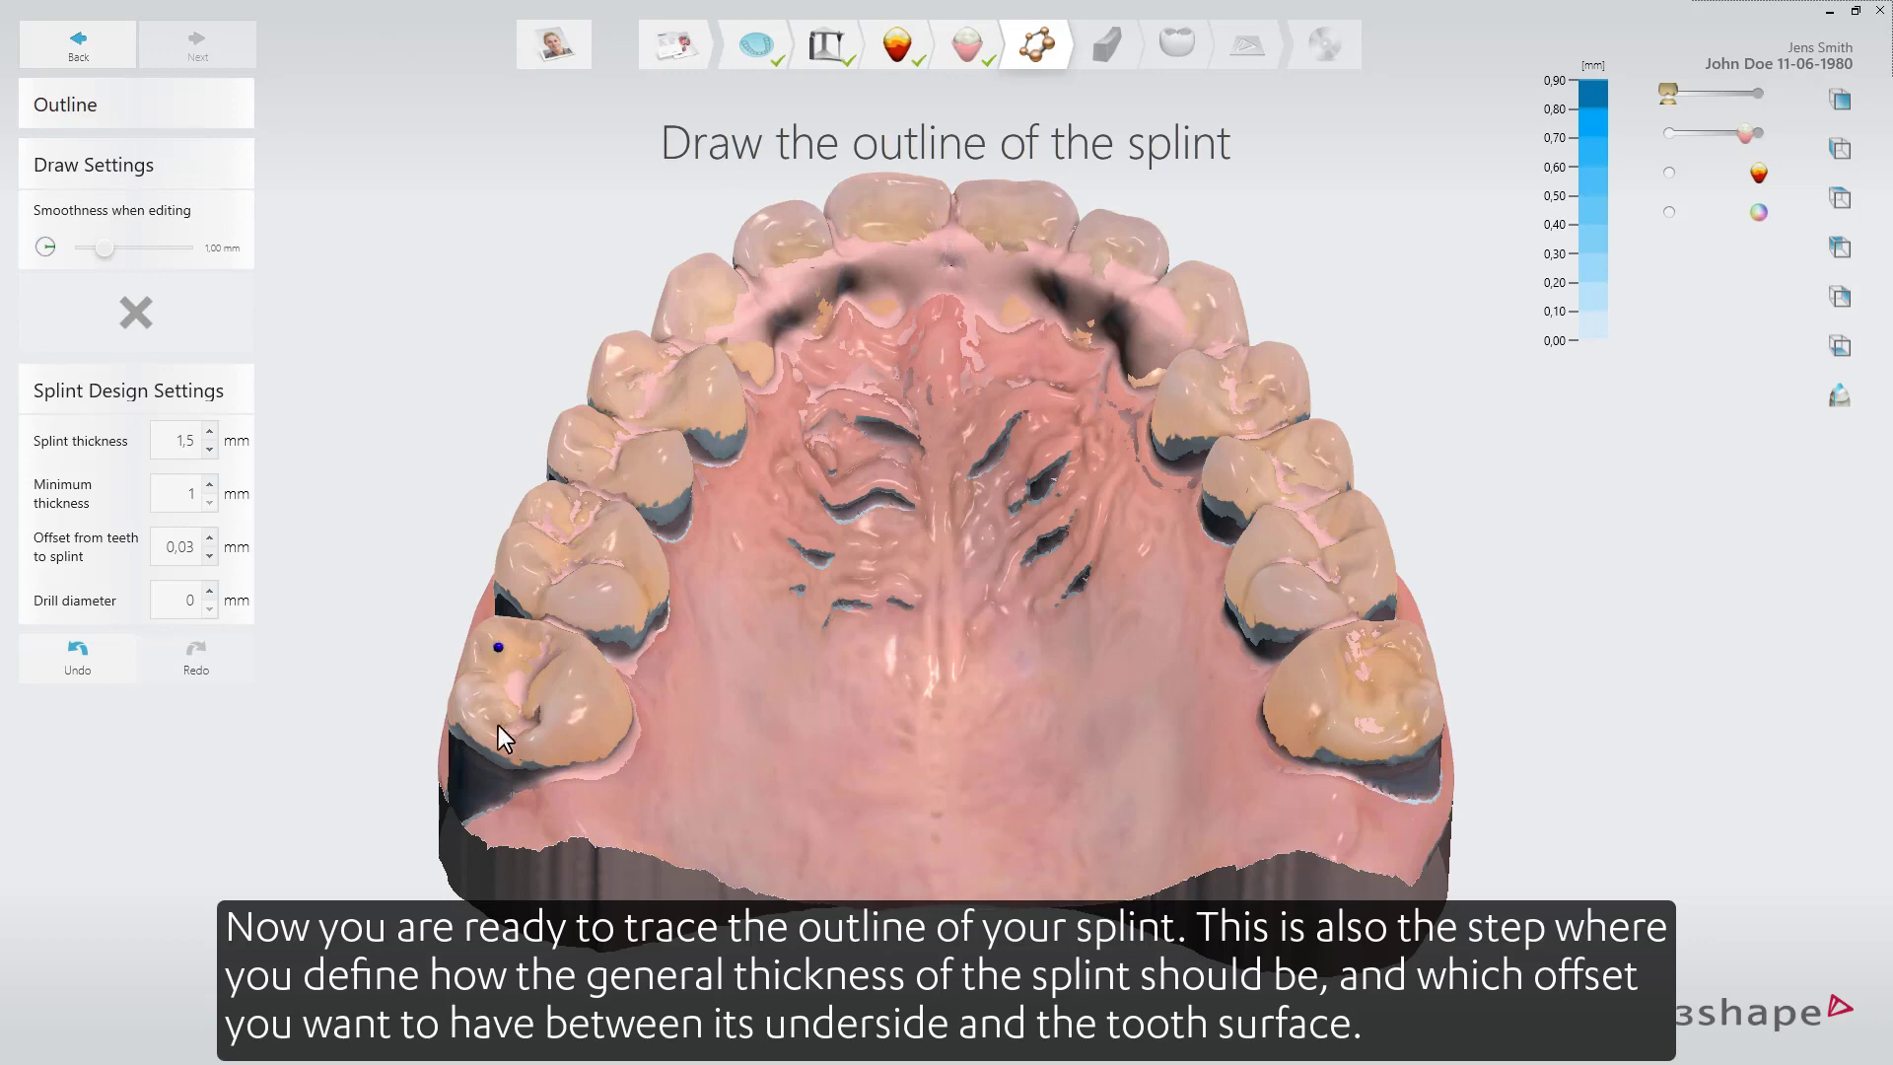
pyautogui.moveTo(498, 726); pyautogui.dragTo(645, 661, button='right')
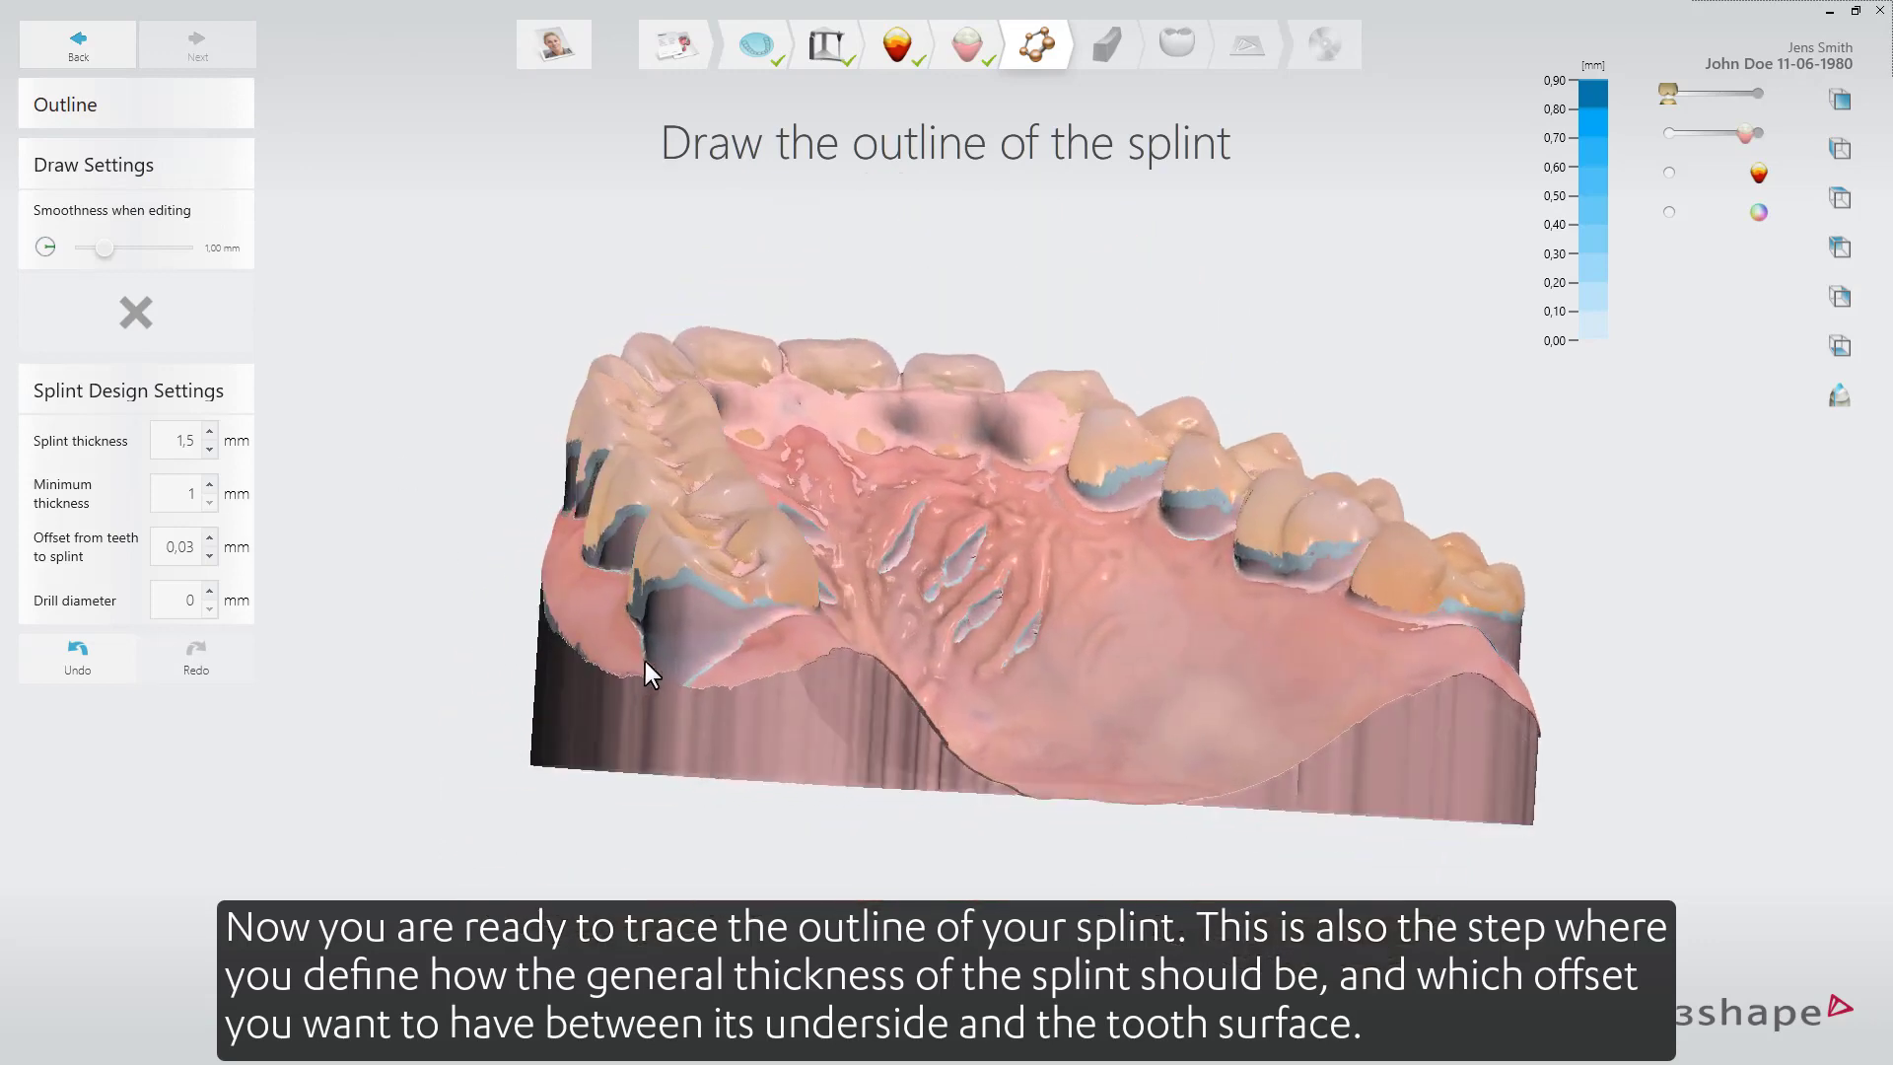
pyautogui.click(663, 610)
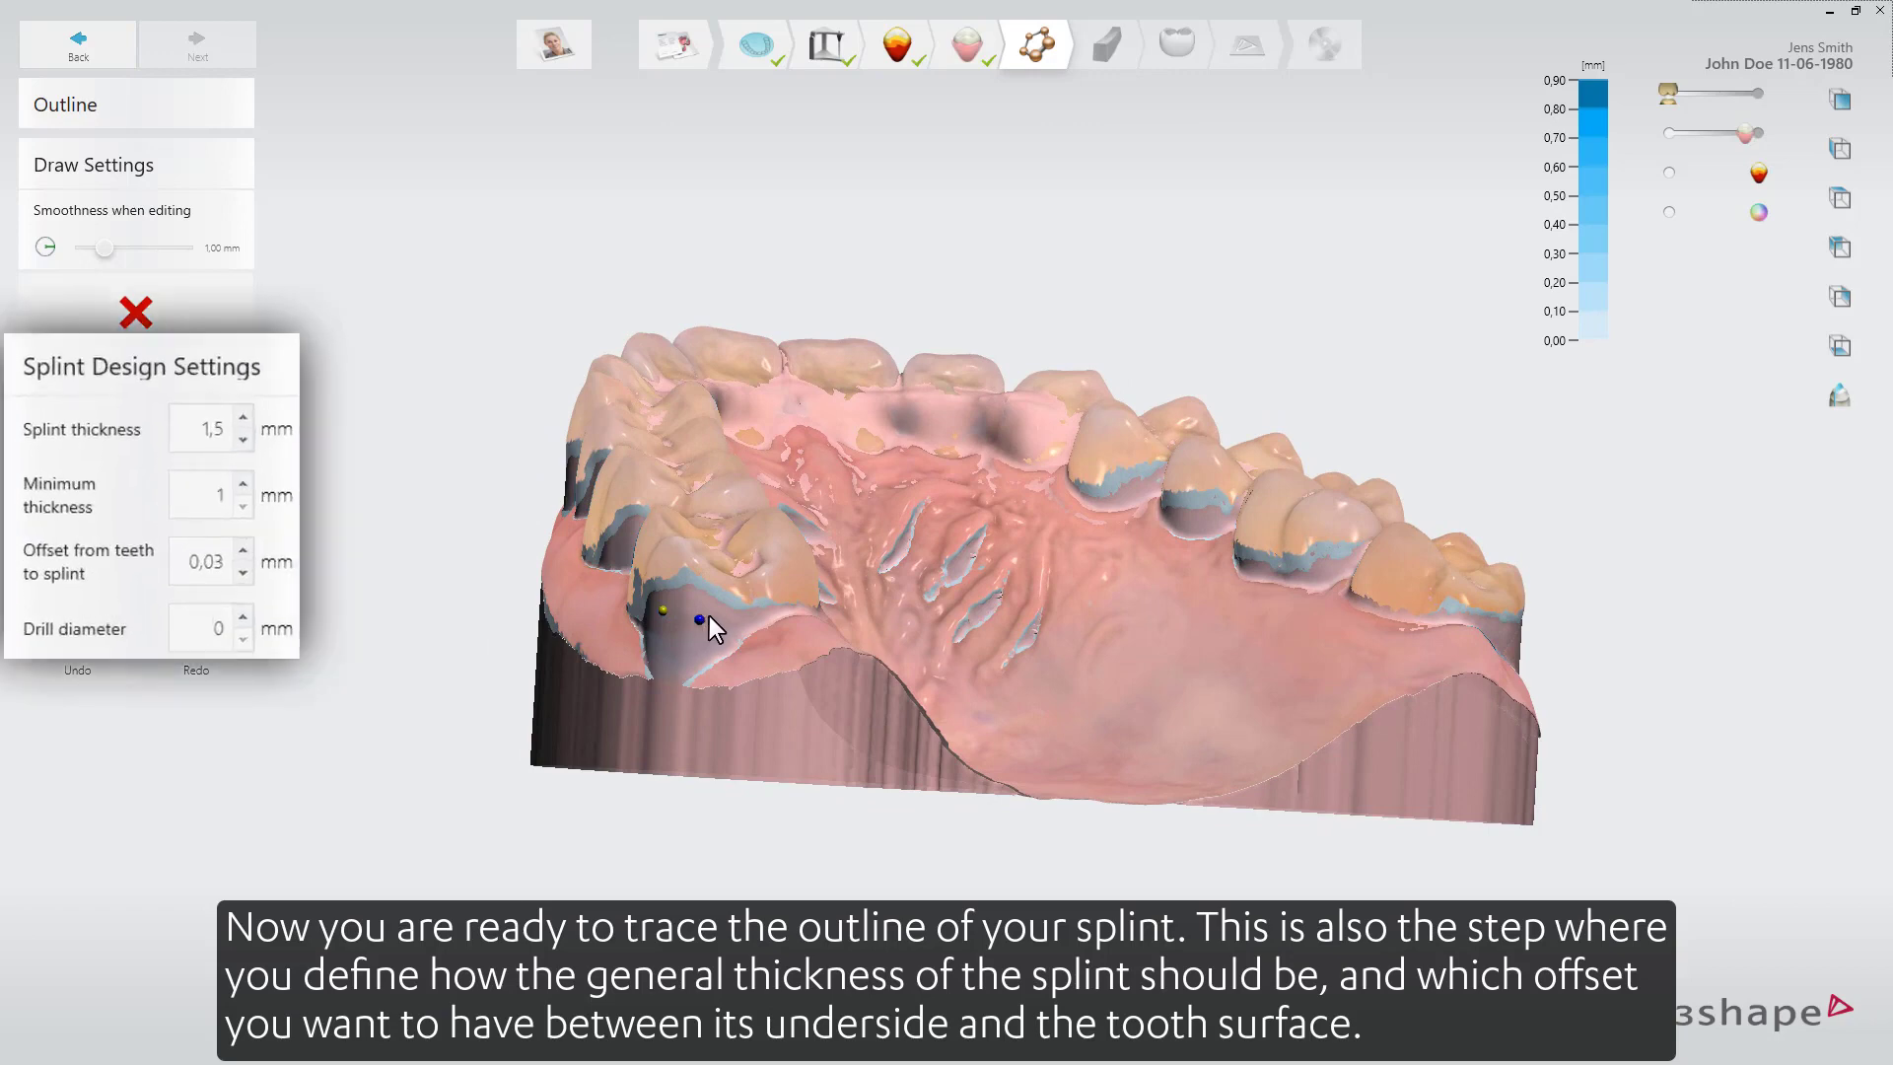
pyautogui.click(807, 606)
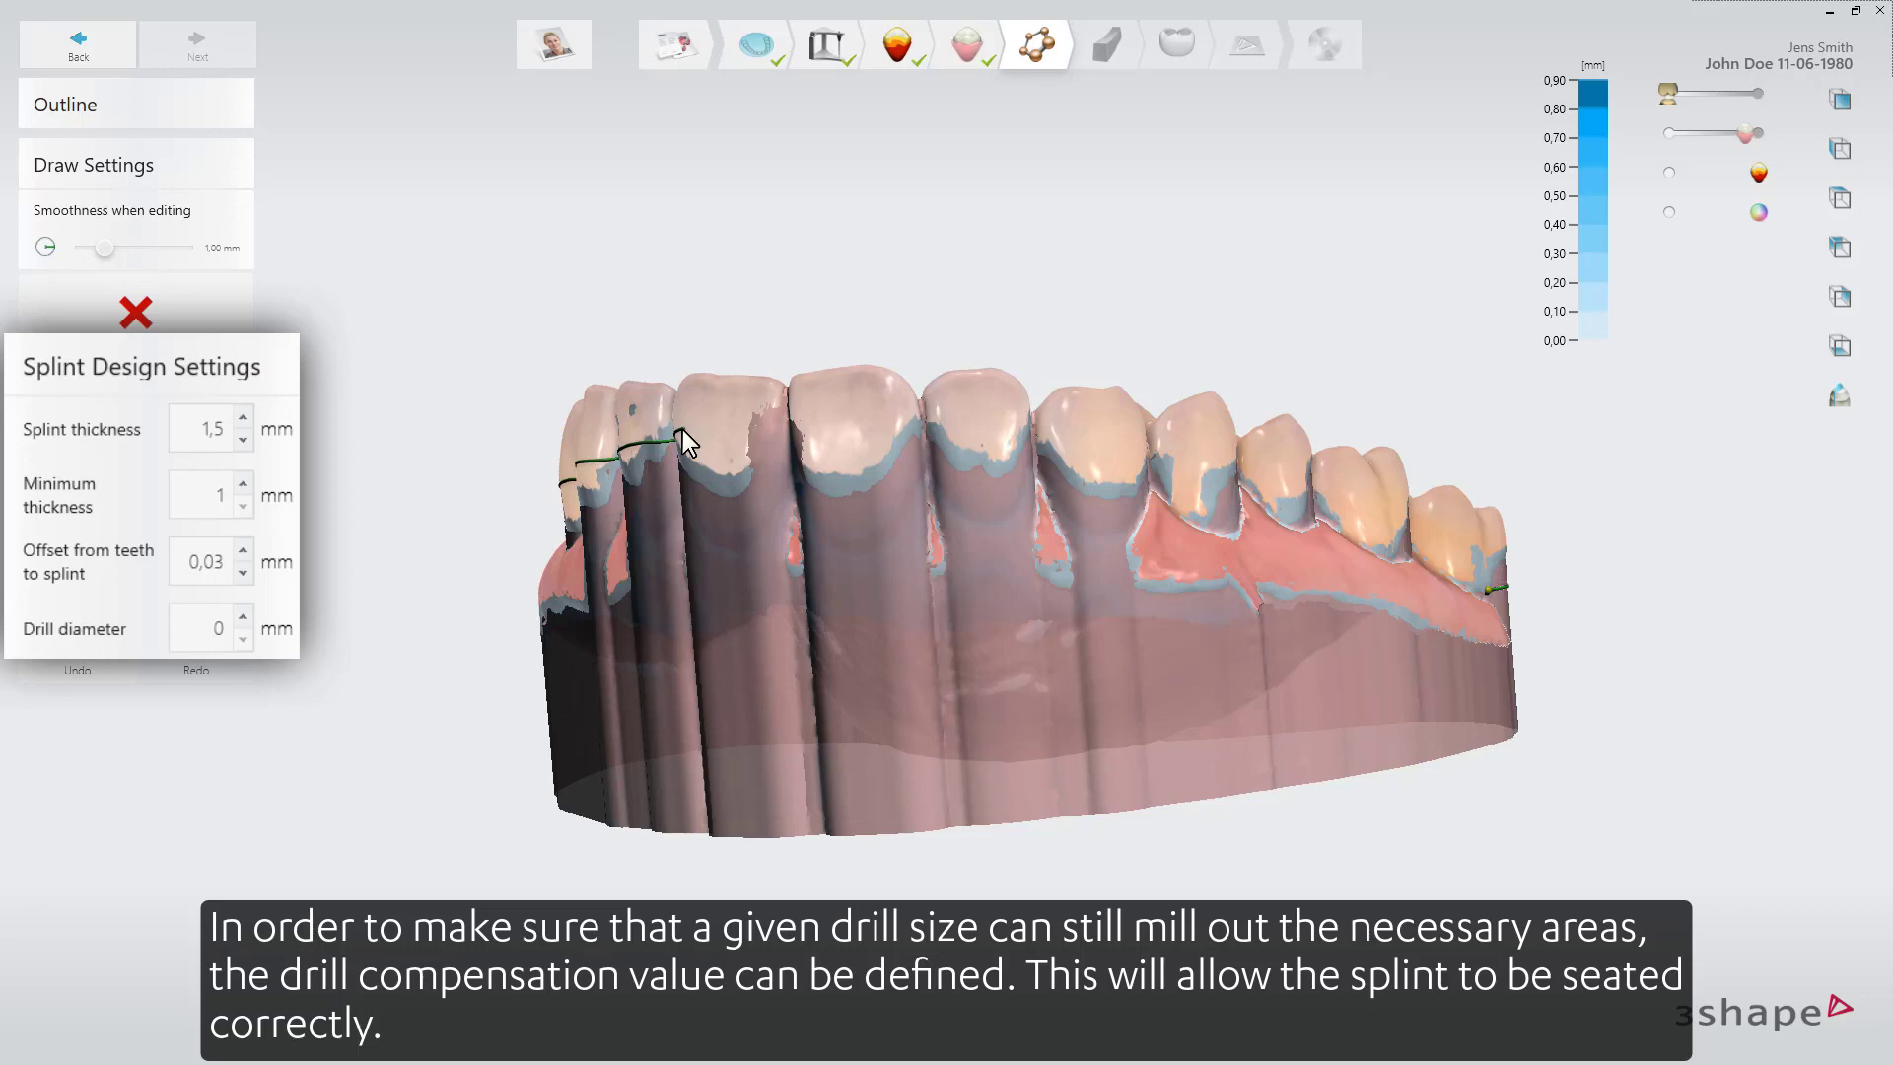
pyautogui.moveTo(682, 429); pyautogui.dragTo(890, 426)
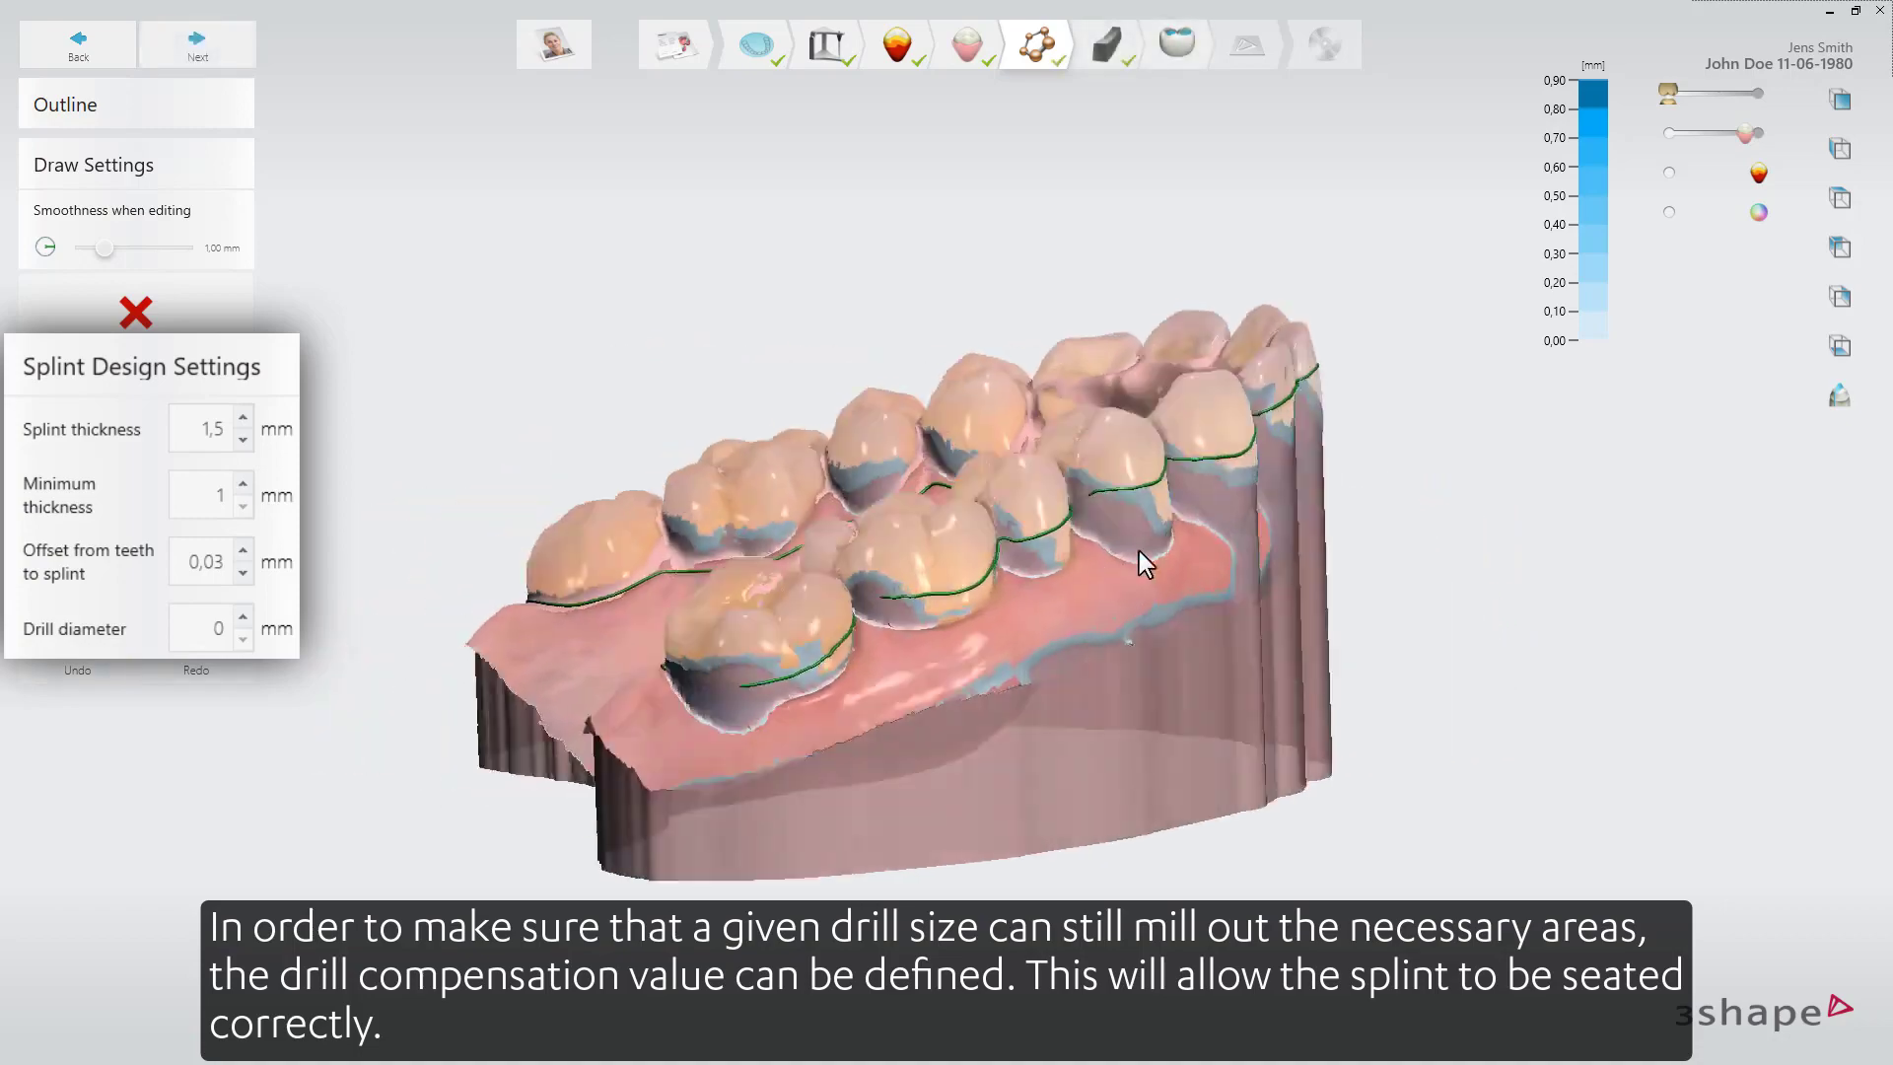
pyautogui.moveTo(1139, 552); pyautogui.dragTo(669, 730, button='right')
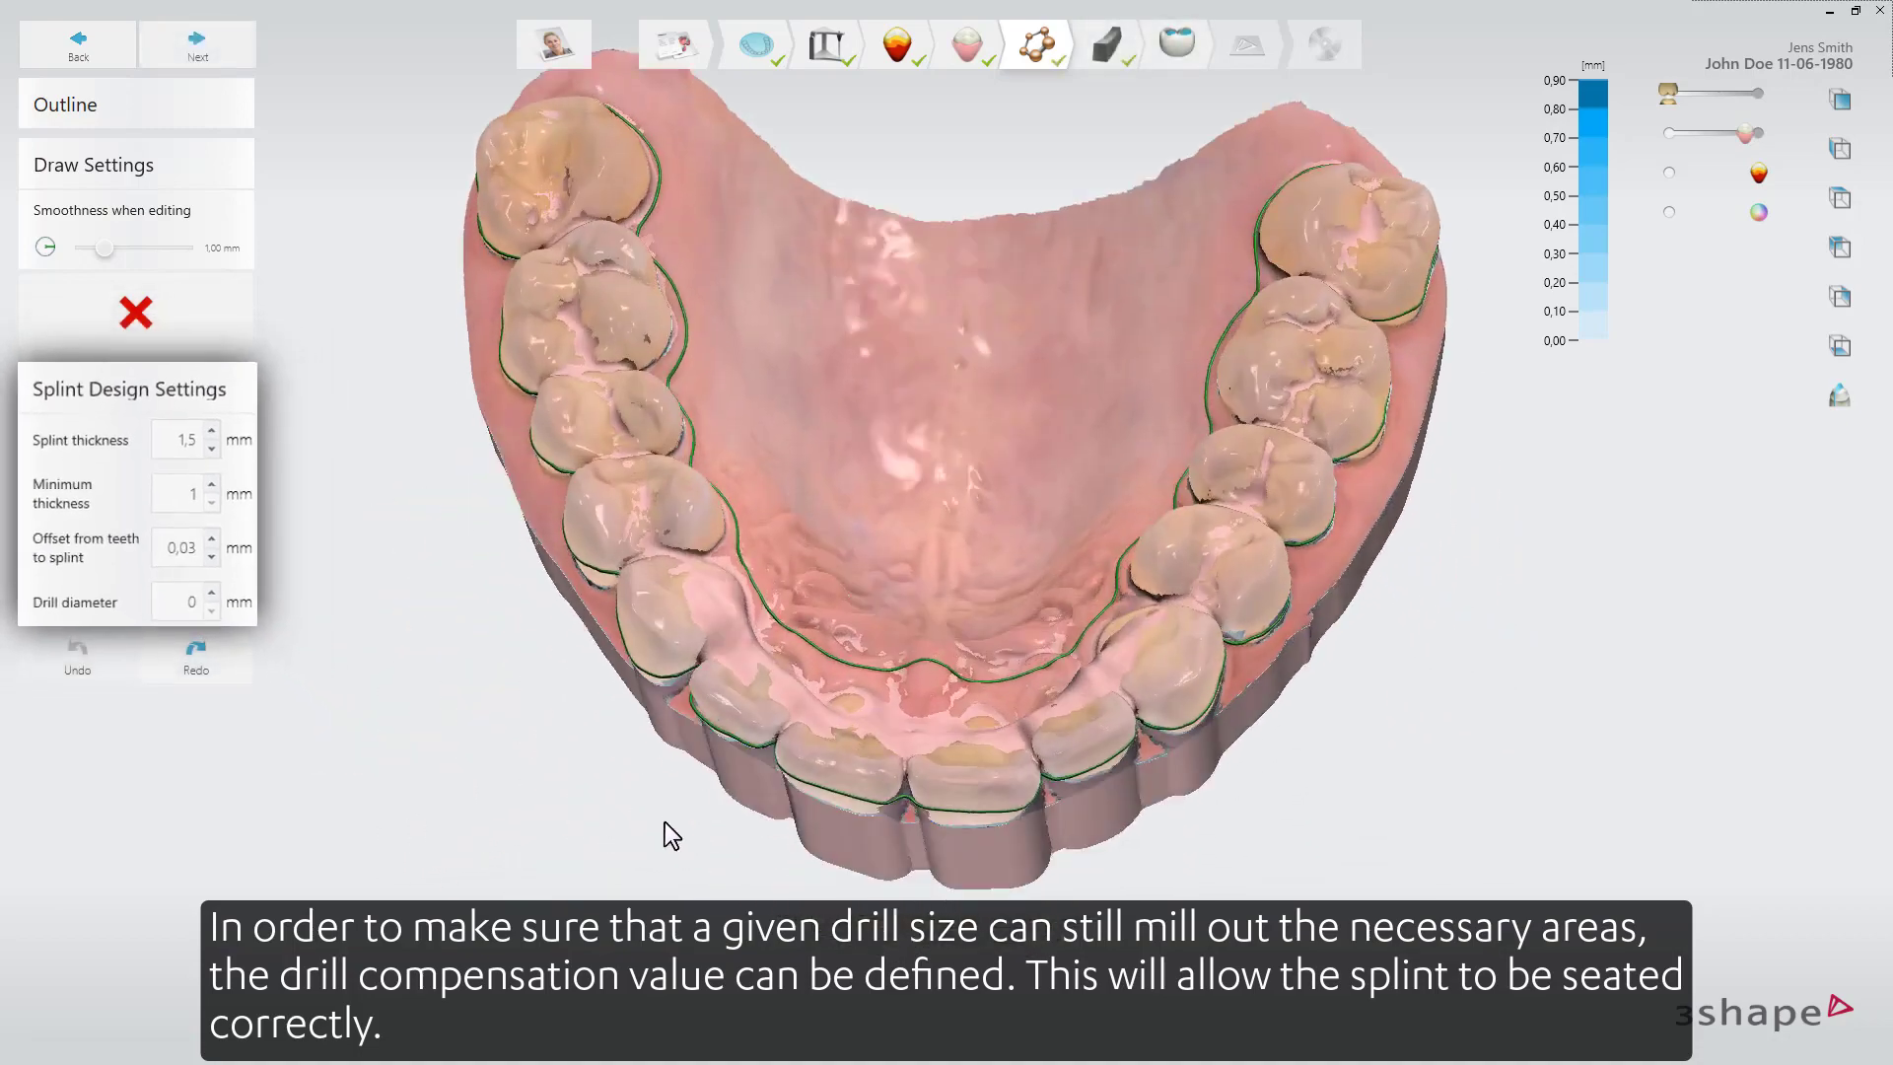
pyautogui.moveTo(665, 822); pyautogui.dragTo(665, 668, button='right')
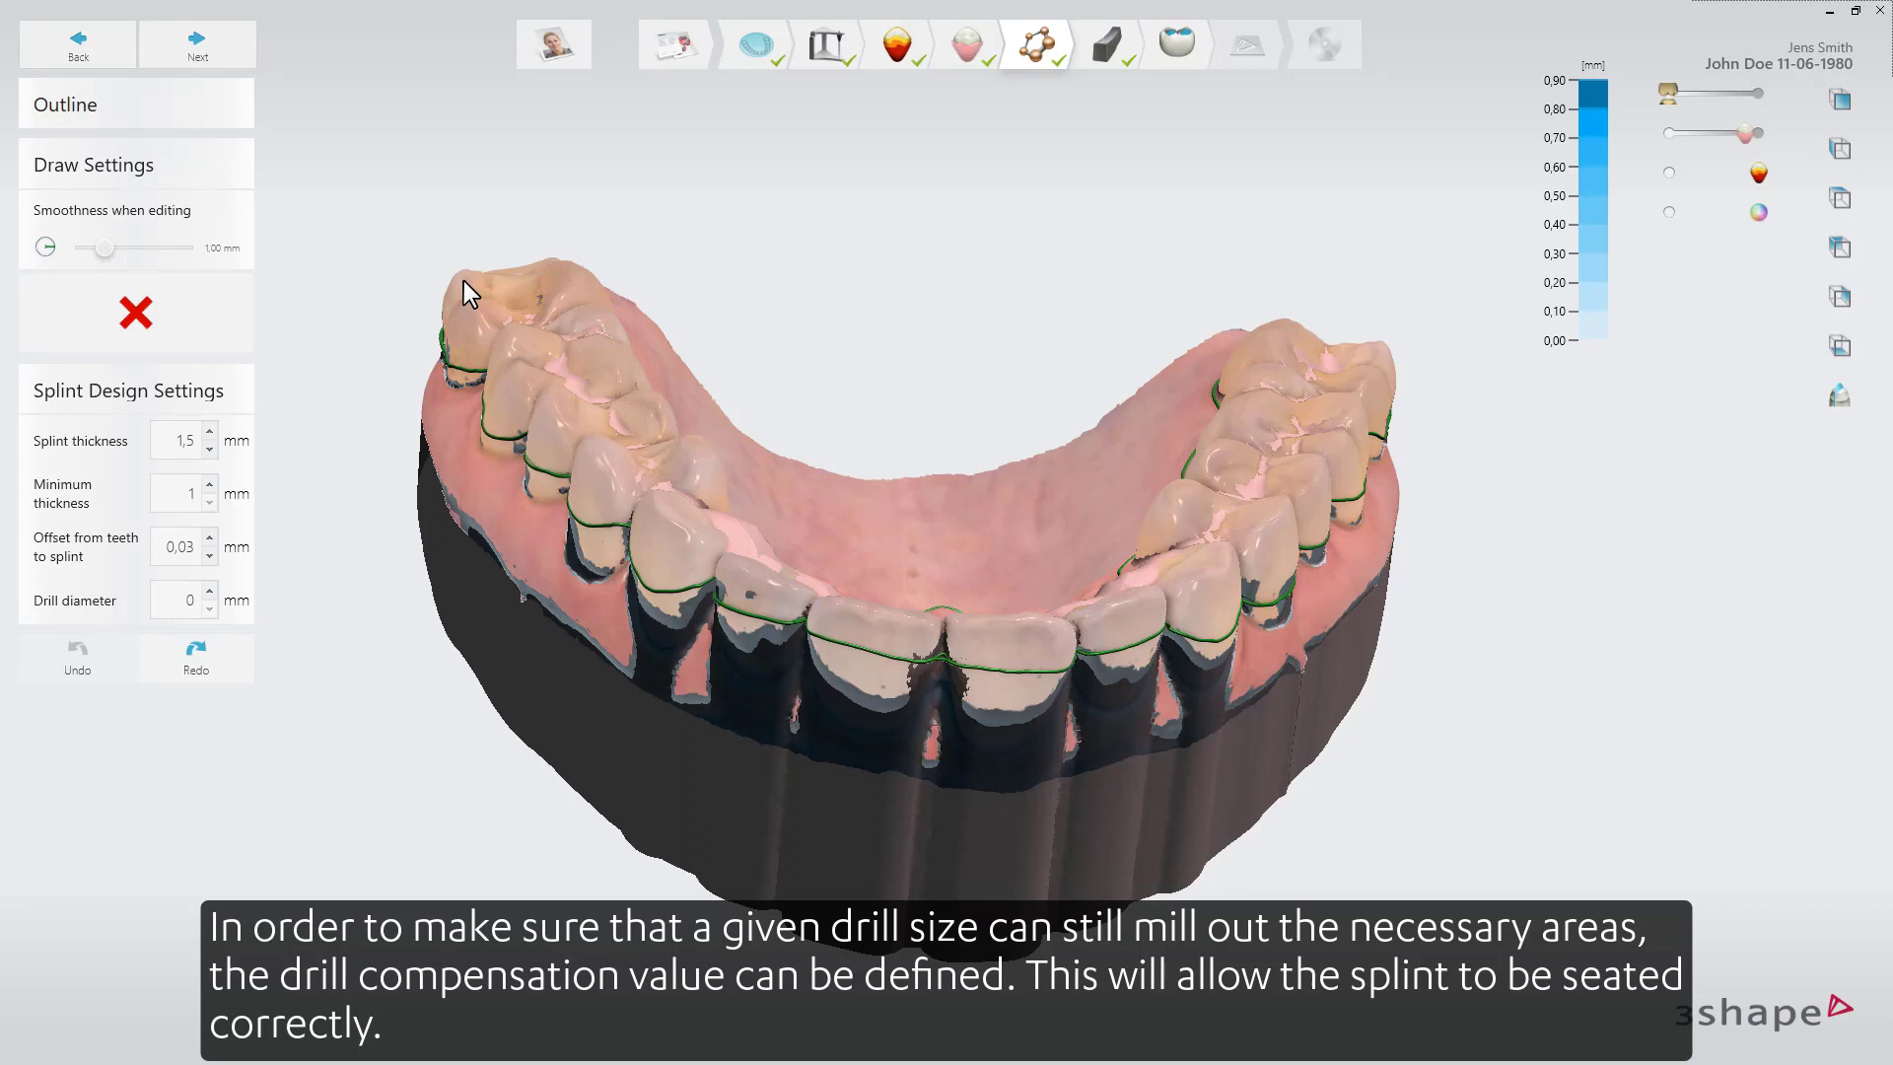
# Select the areas of the splint to raise towards the antagonist cusp tips.
pyautogui.click(227, 49)
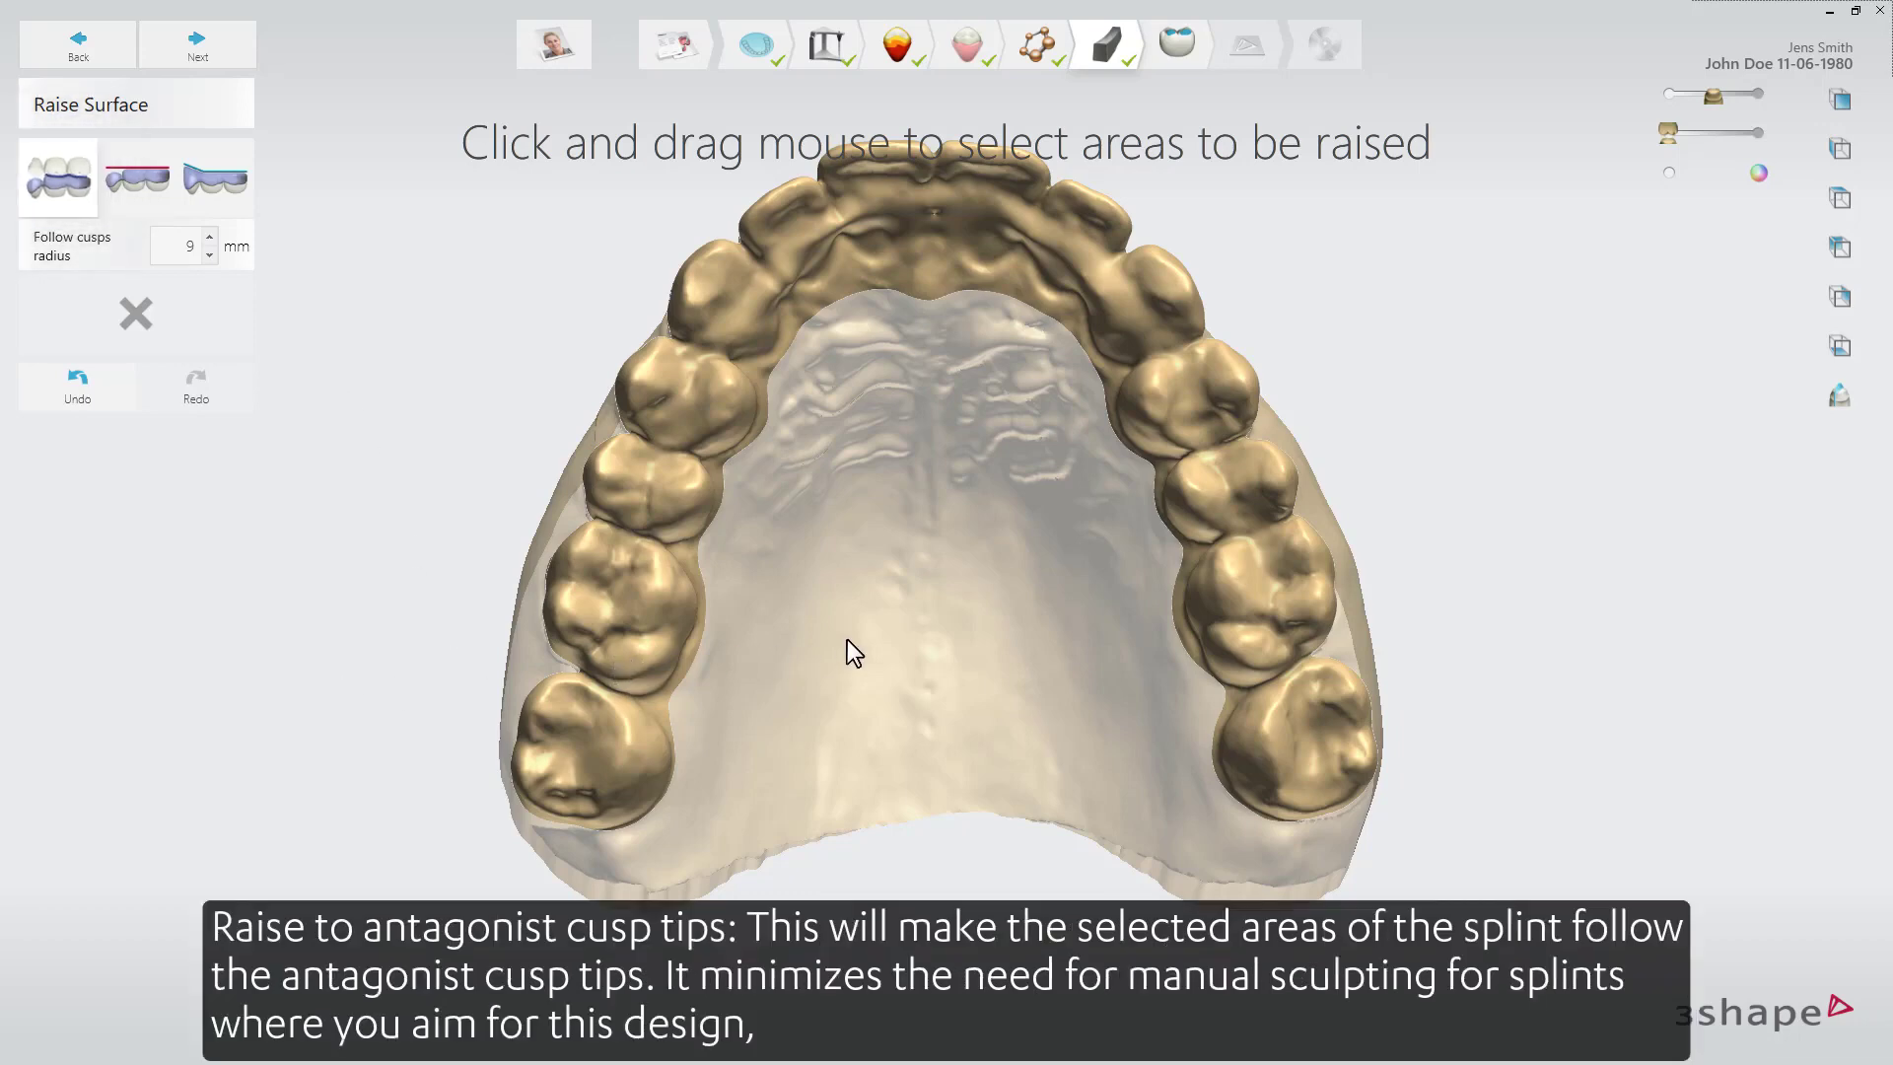
pyautogui.moveTo(848, 641); pyautogui.dragTo(877, 703, button='middle')
pyautogui.moveTo(599, 899)
pyautogui.mouseDown()
pyautogui.moveTo(621, 770)
pyautogui.moveTo(741, 422)
pyautogui.moveTo(995, 254)
pyautogui.moveTo(1217, 481)
pyautogui.moveTo(1295, 880)
pyautogui.moveTo(1321, 848)
pyautogui.mouseUp()
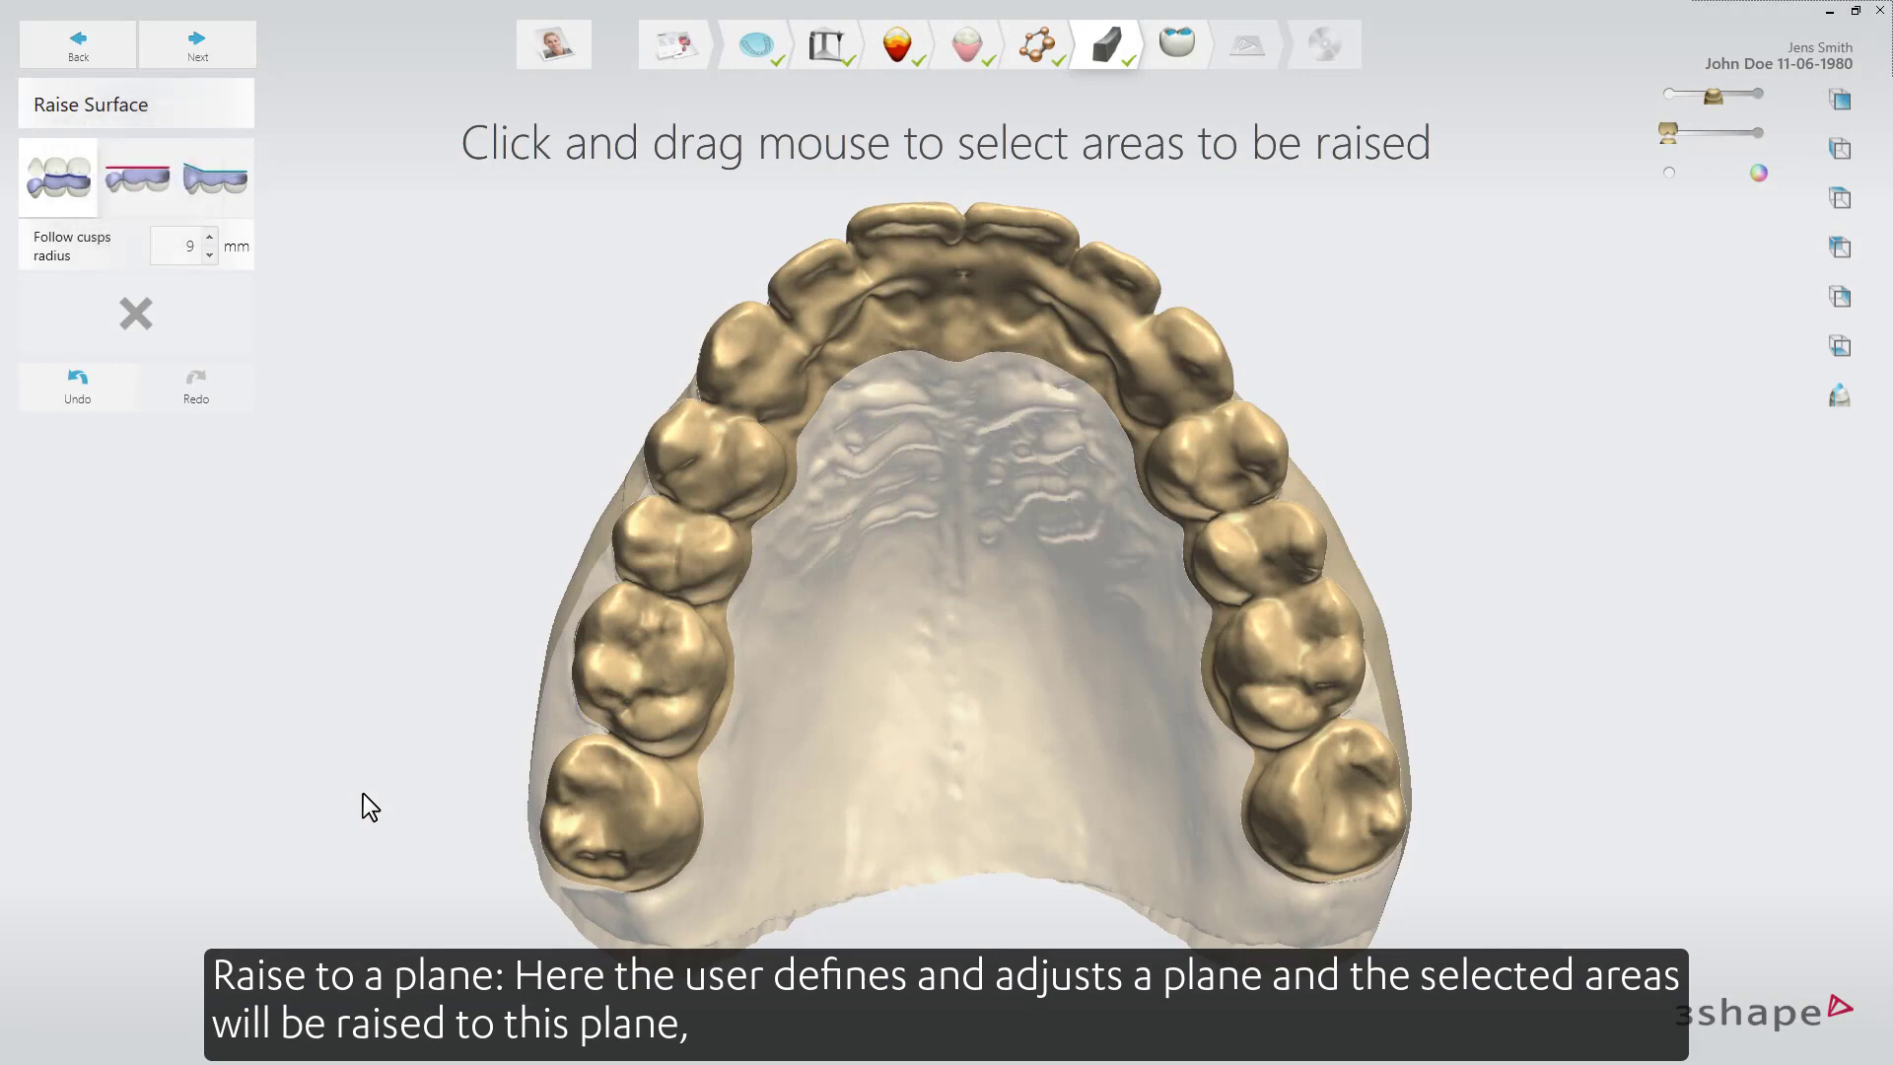
# Try selecting raise areas with the raise-to-plane and ramp methods.
pyautogui.click(144, 191)
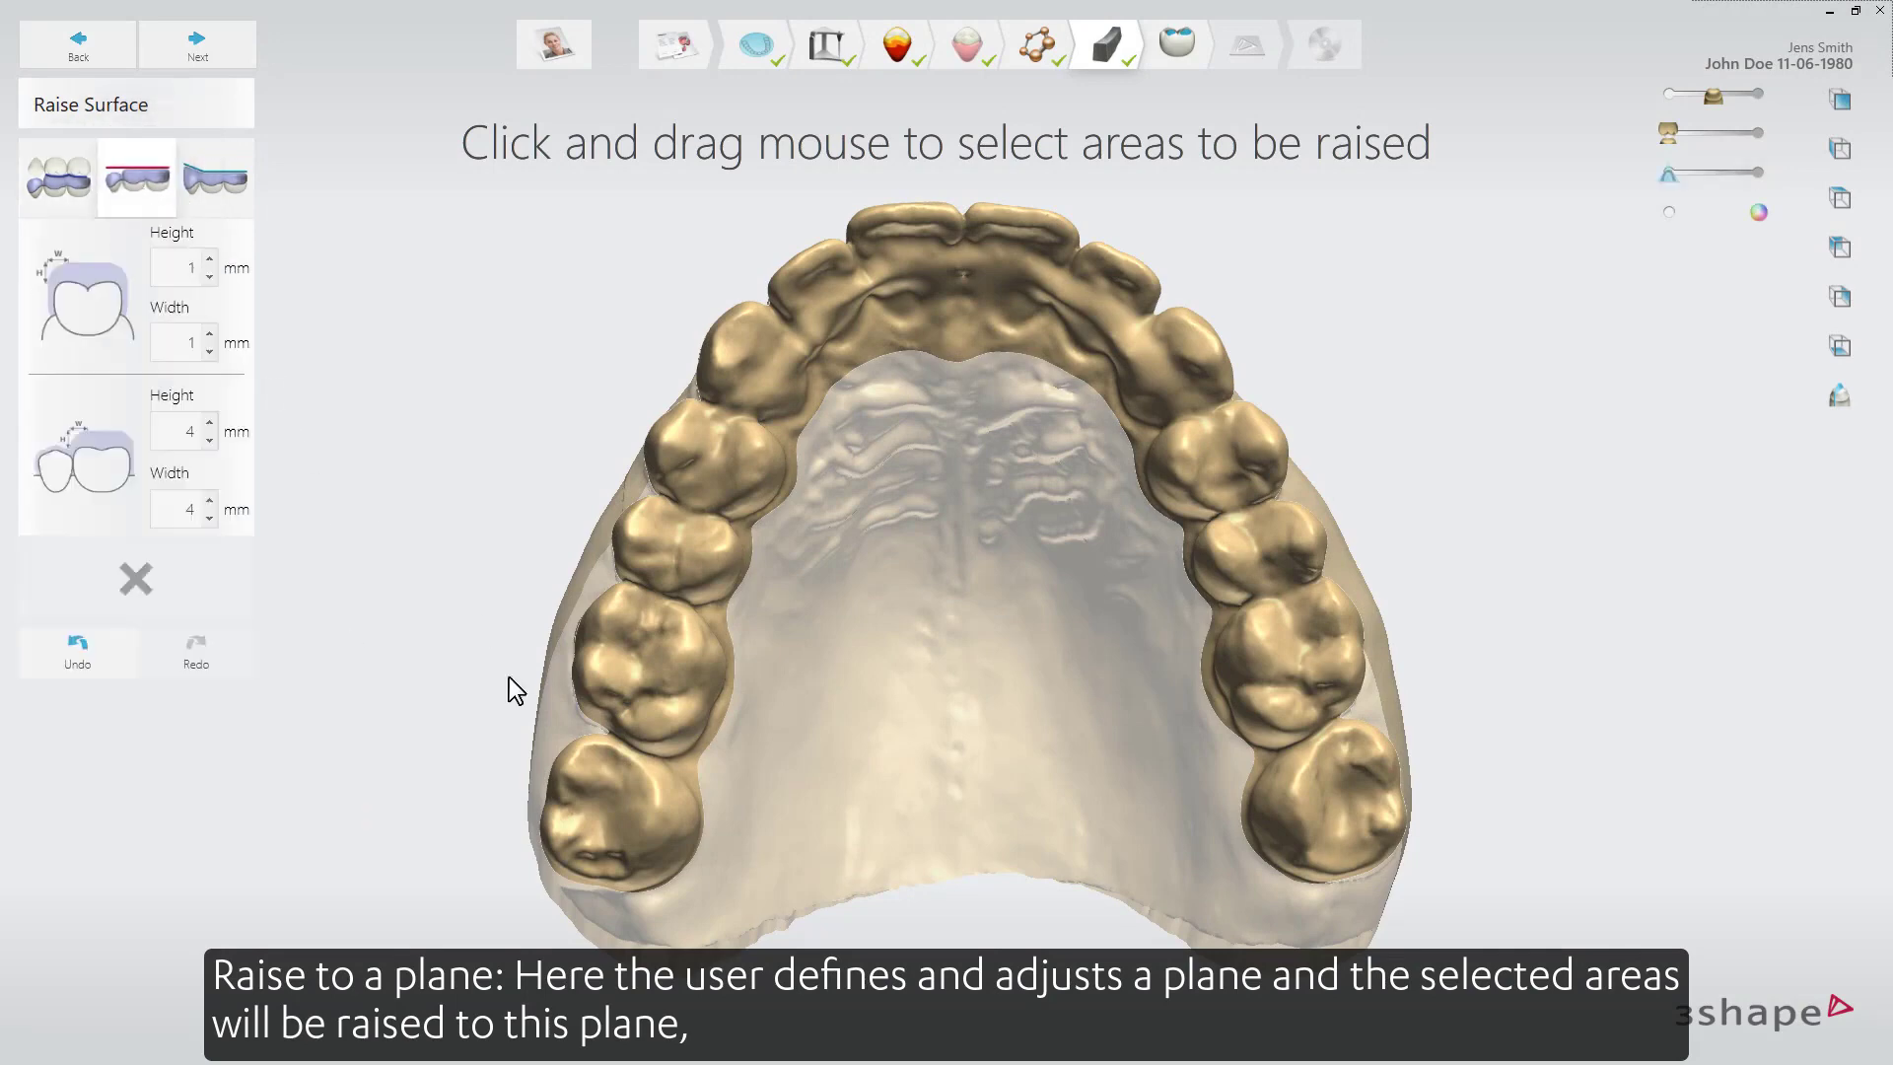
pyautogui.moveTo(607, 909)
pyautogui.mouseDown()
pyautogui.moveTo(637, 702)
pyautogui.moveTo(800, 317)
pyautogui.moveTo(1017, 272)
pyautogui.moveTo(1222, 587)
pyautogui.moveTo(1290, 921)
pyautogui.mouseUp()
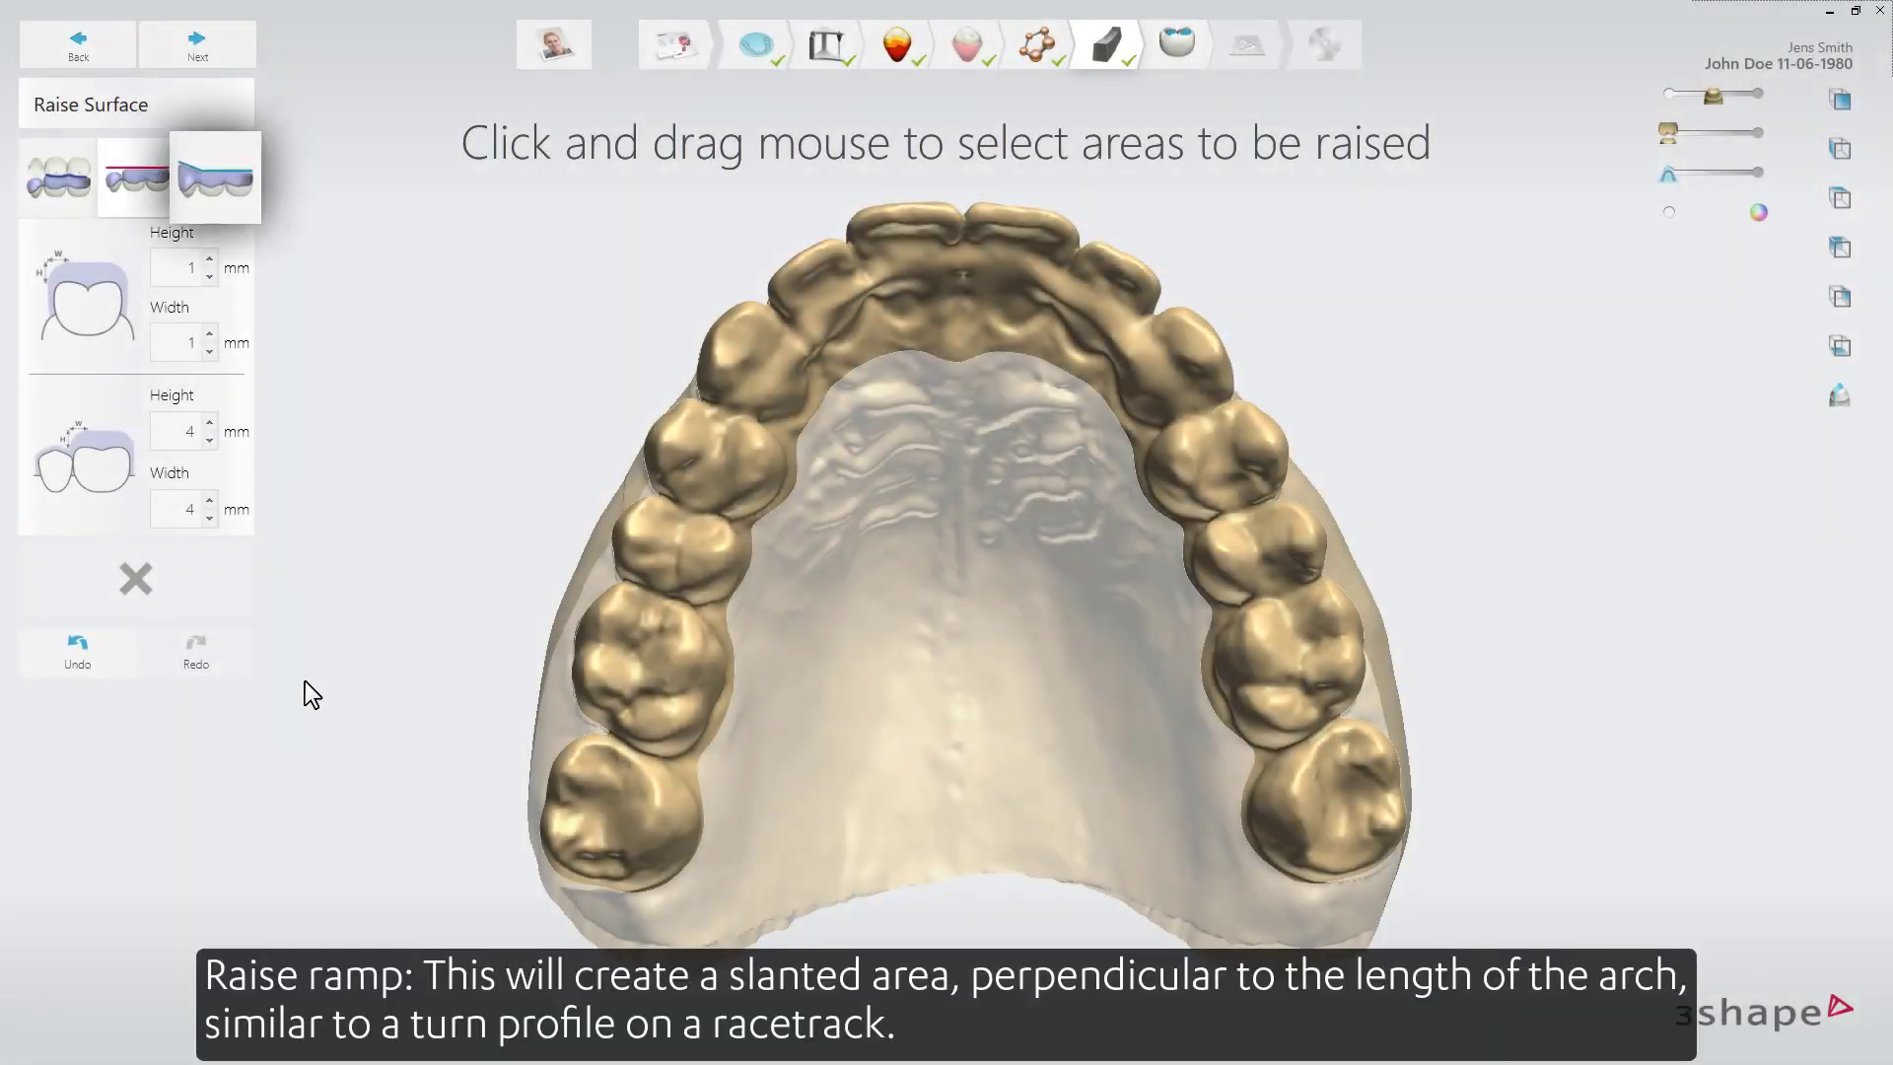
pyautogui.click(216, 182)
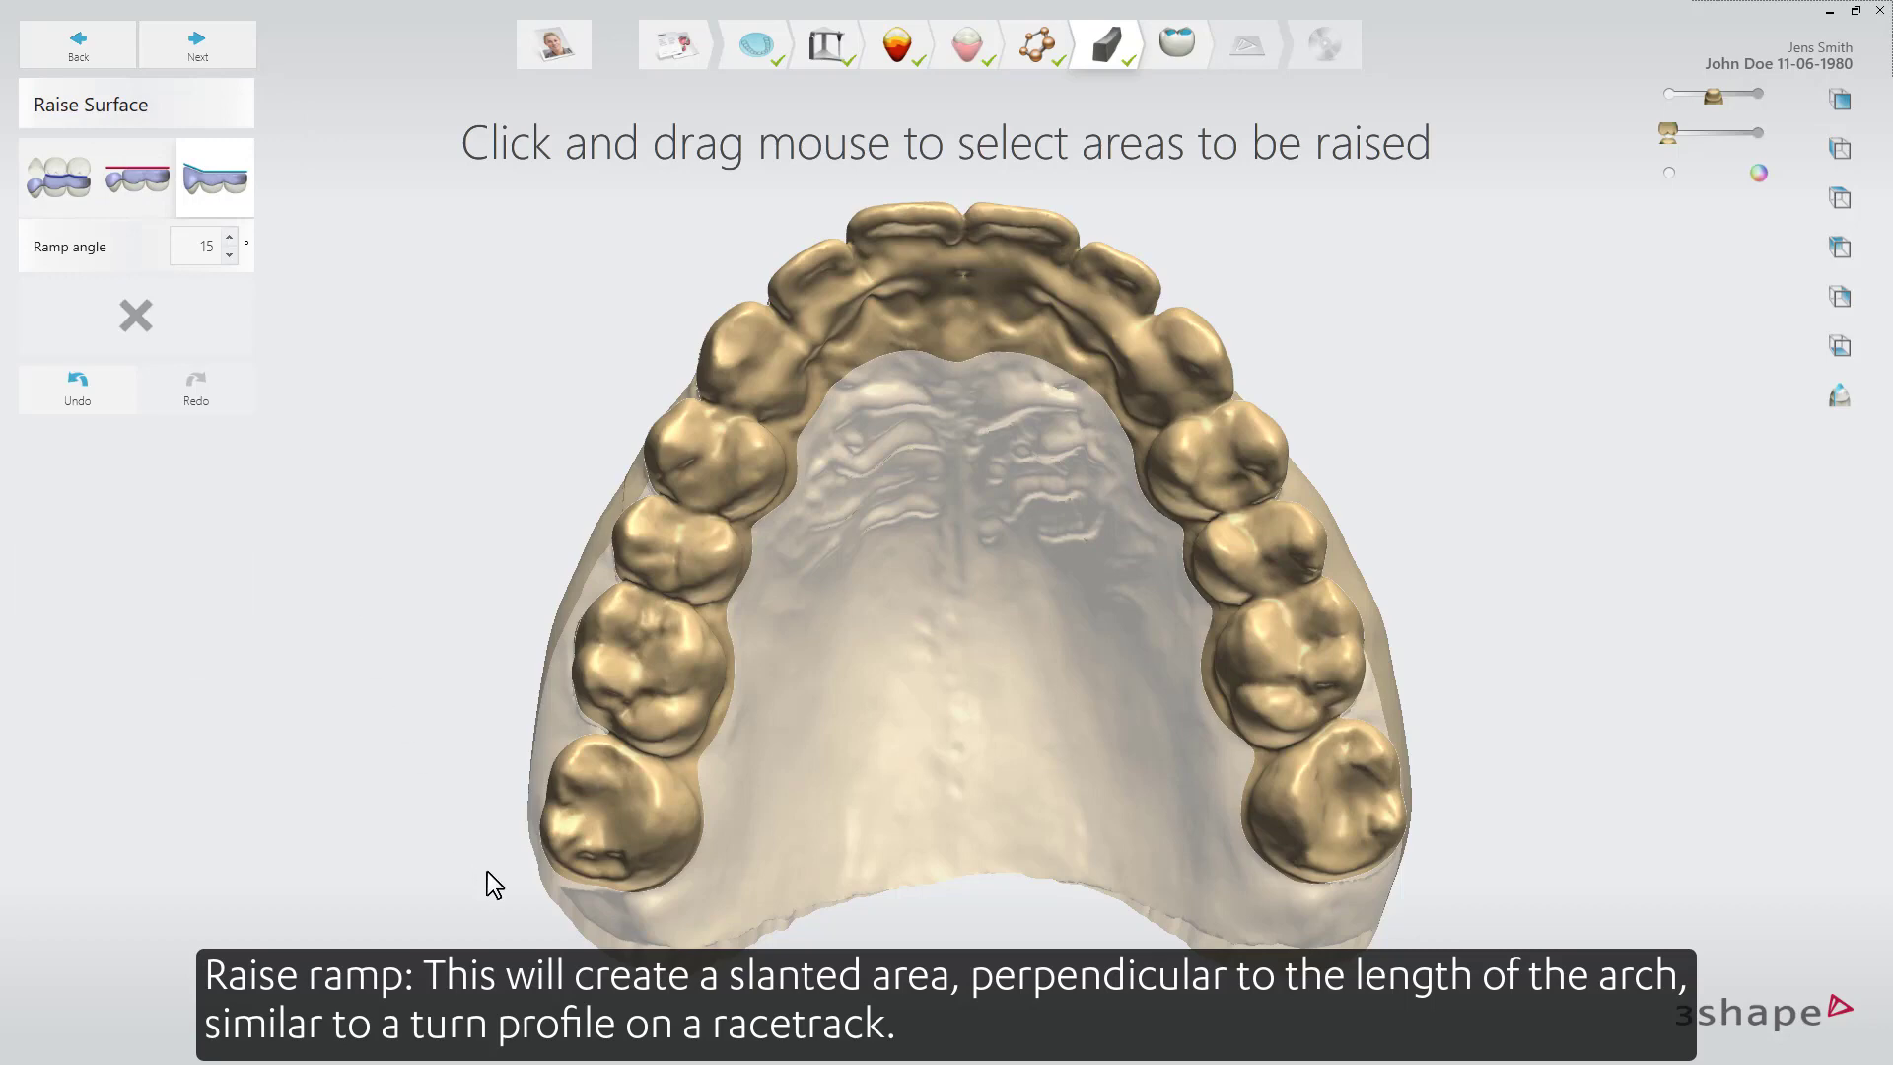
pyautogui.moveTo(613, 799)
pyautogui.mouseDown()
pyautogui.moveTo(727, 498)
pyautogui.moveTo(964, 304)
pyautogui.moveTo(1233, 654)
pyautogui.moveTo(1307, 989)
pyautogui.mouseUp()
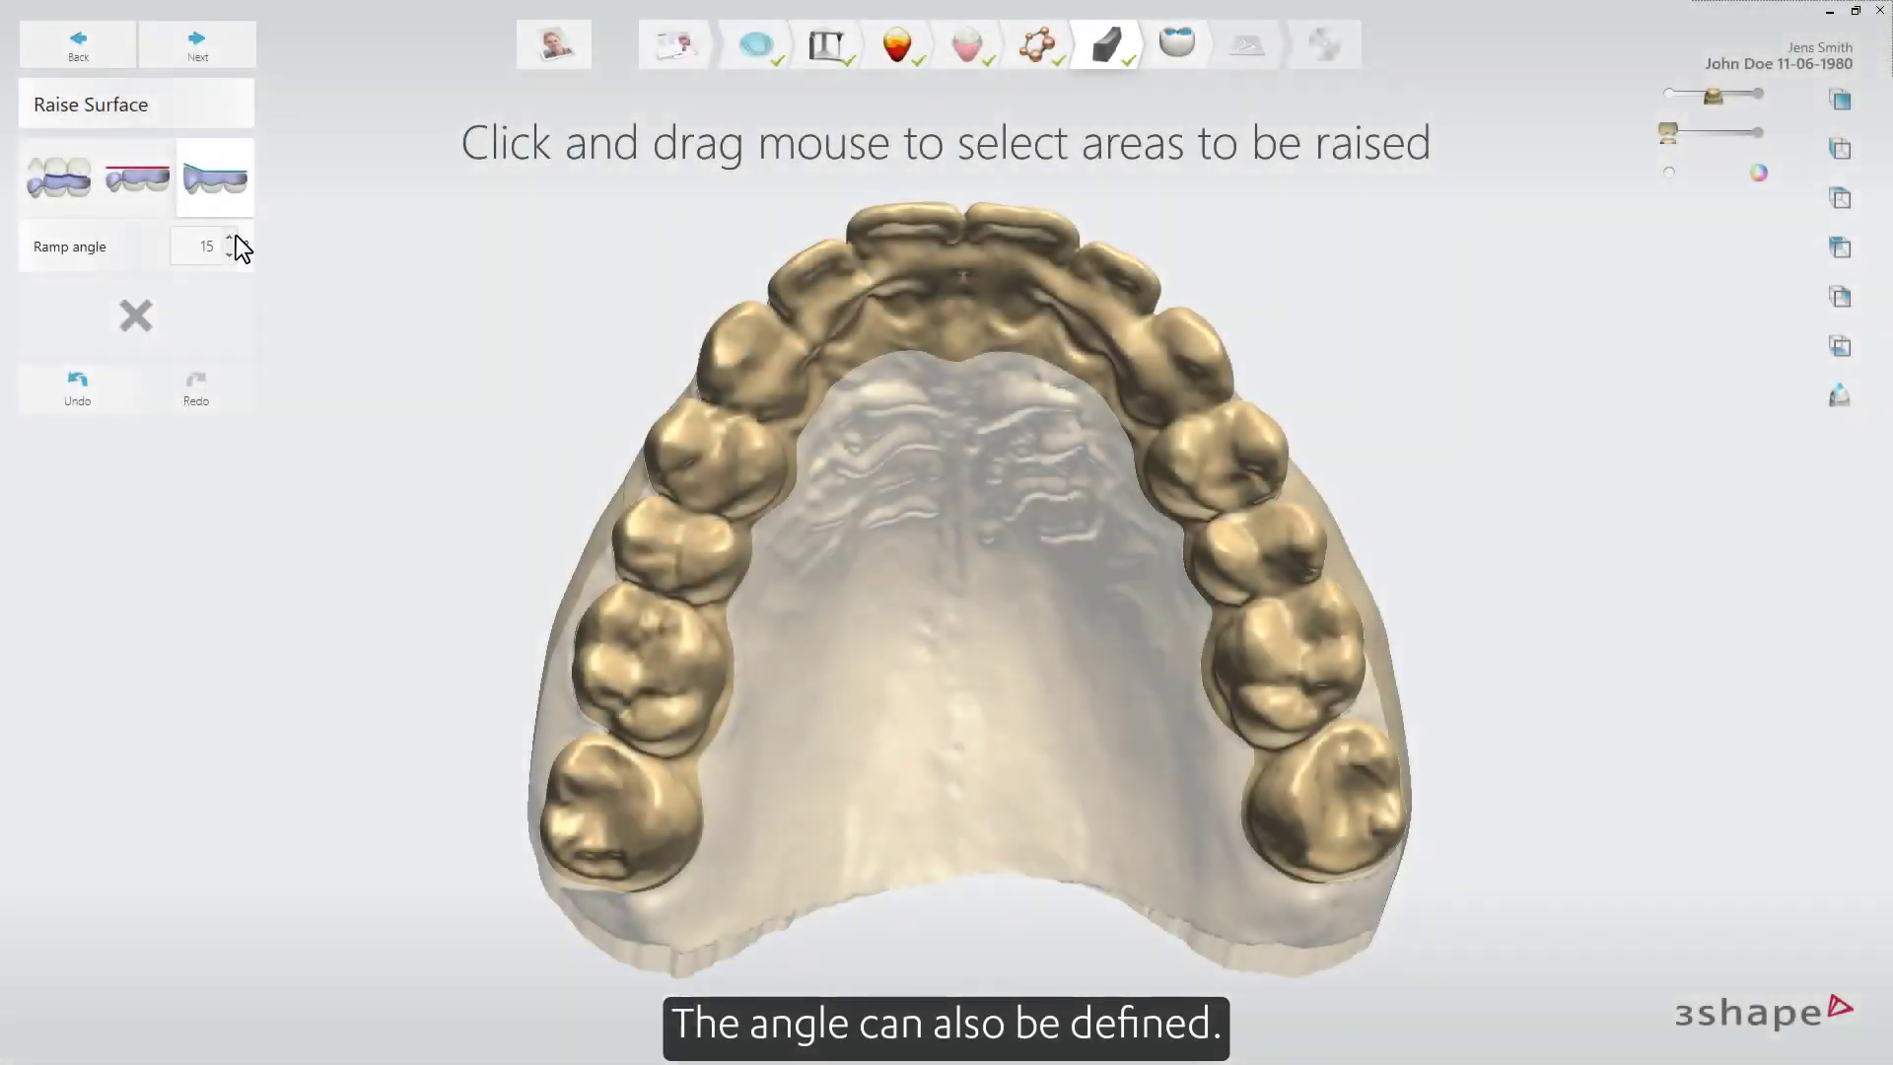
# Set the ramp angle to 20° and select the anterior teeth to raise as a ramp.
pyautogui.click(233, 238)
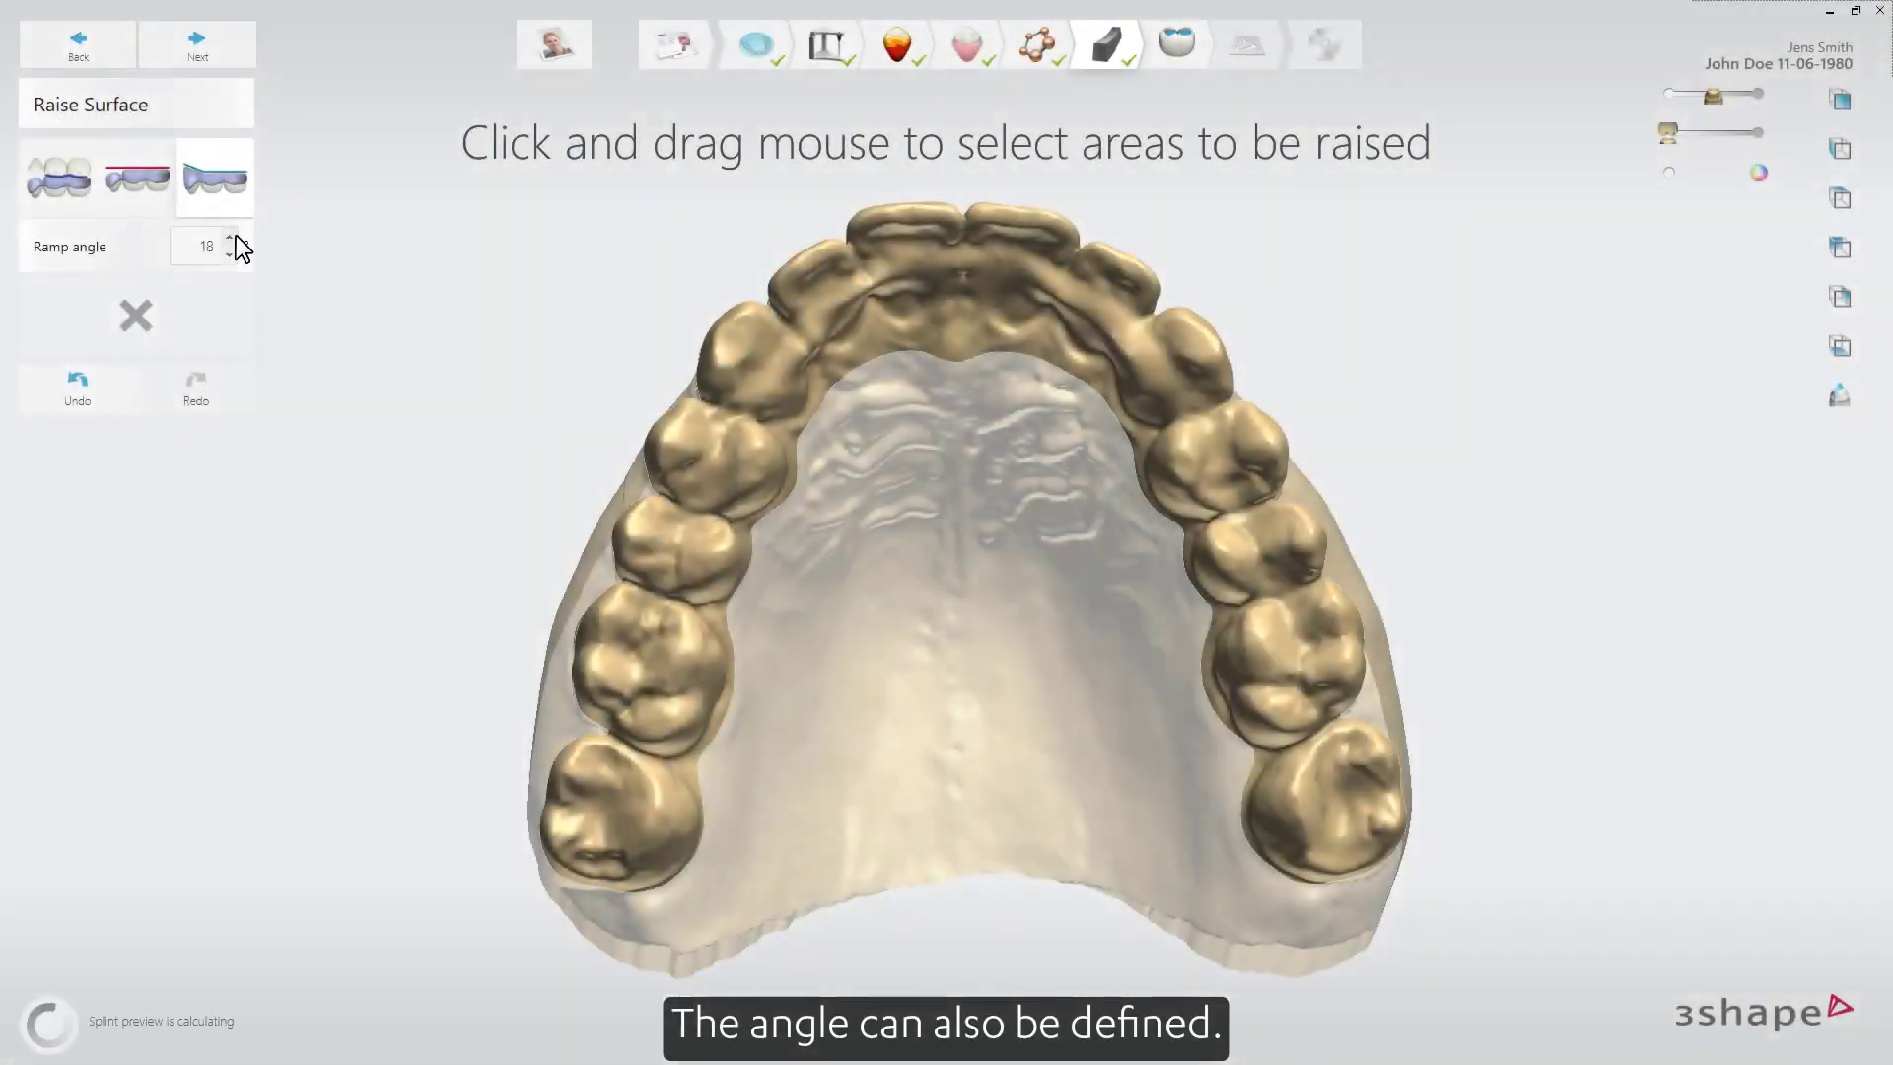
pyautogui.doubleClick(233, 237)
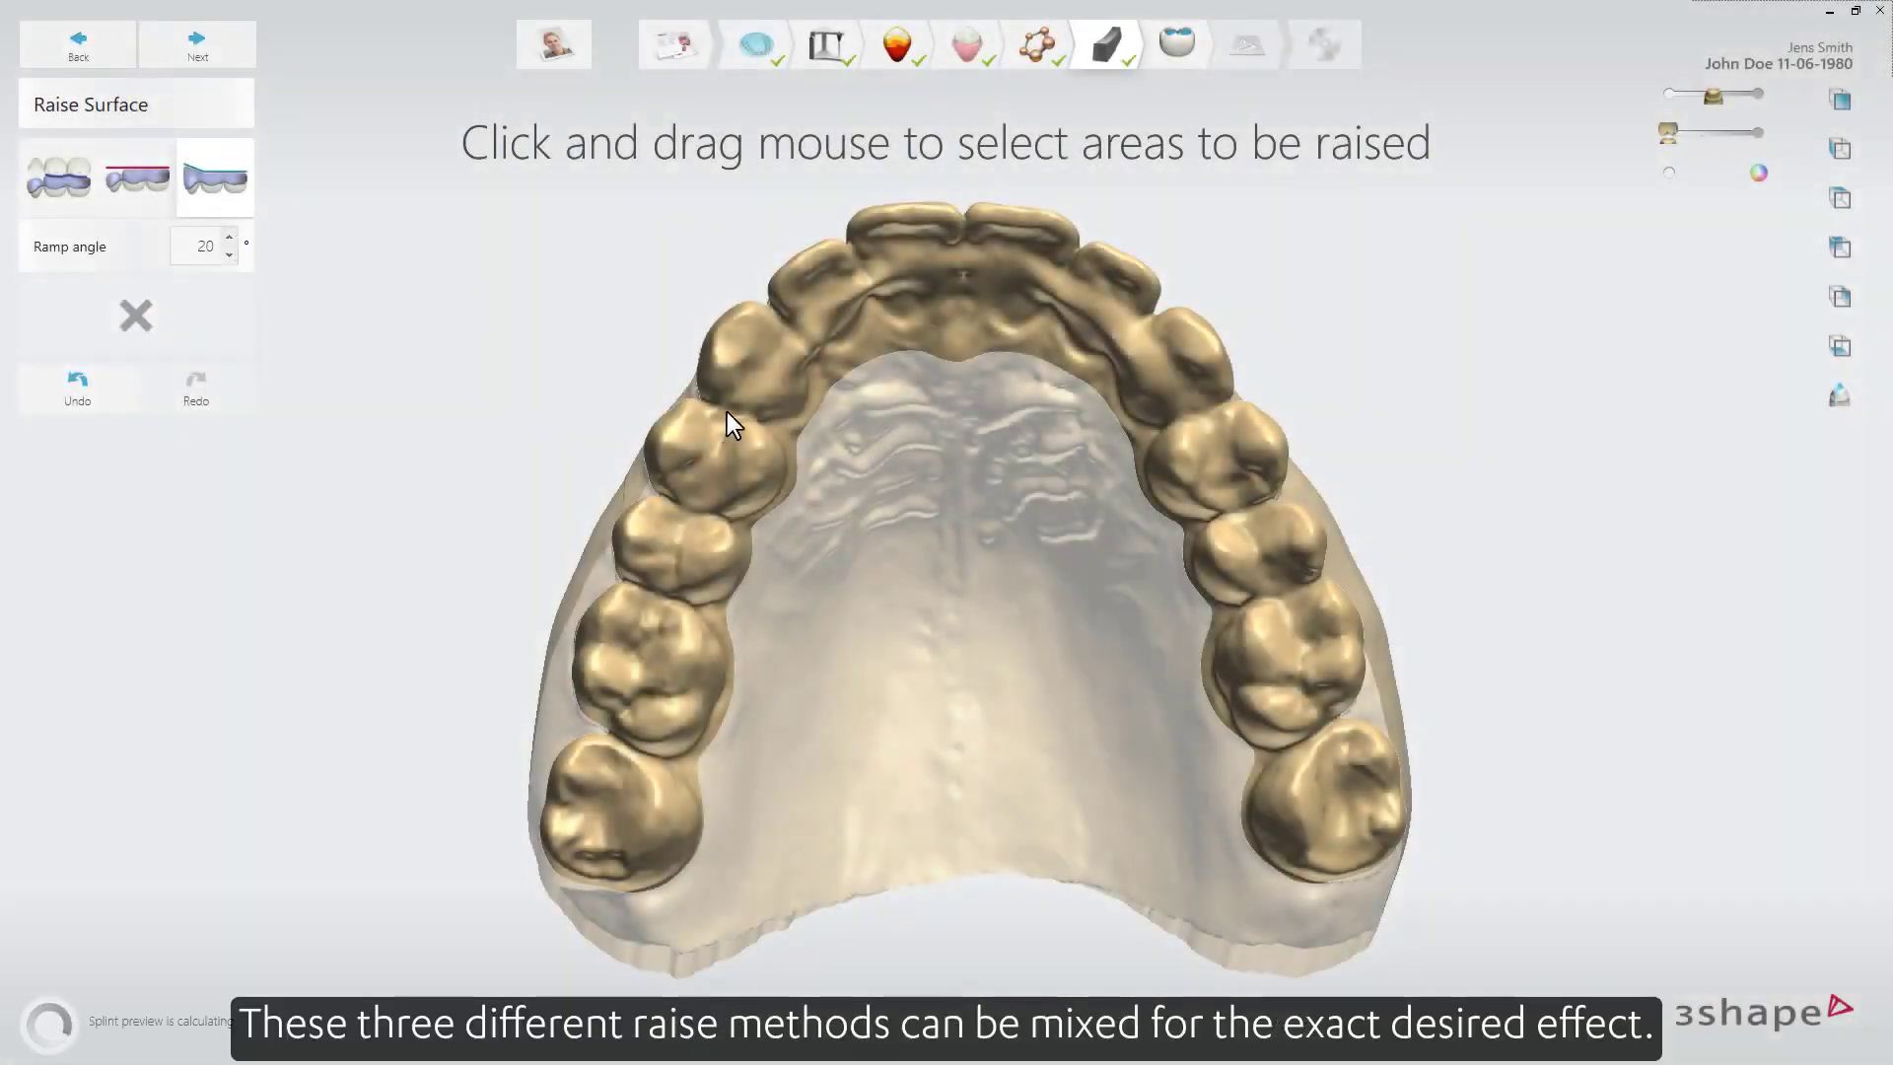
pyautogui.moveTo(726, 412)
pyautogui.mouseDown()
pyautogui.moveTo(760, 377)
pyautogui.moveTo(1049, 292)
pyautogui.moveTo(1239, 392)
pyautogui.mouseUp()
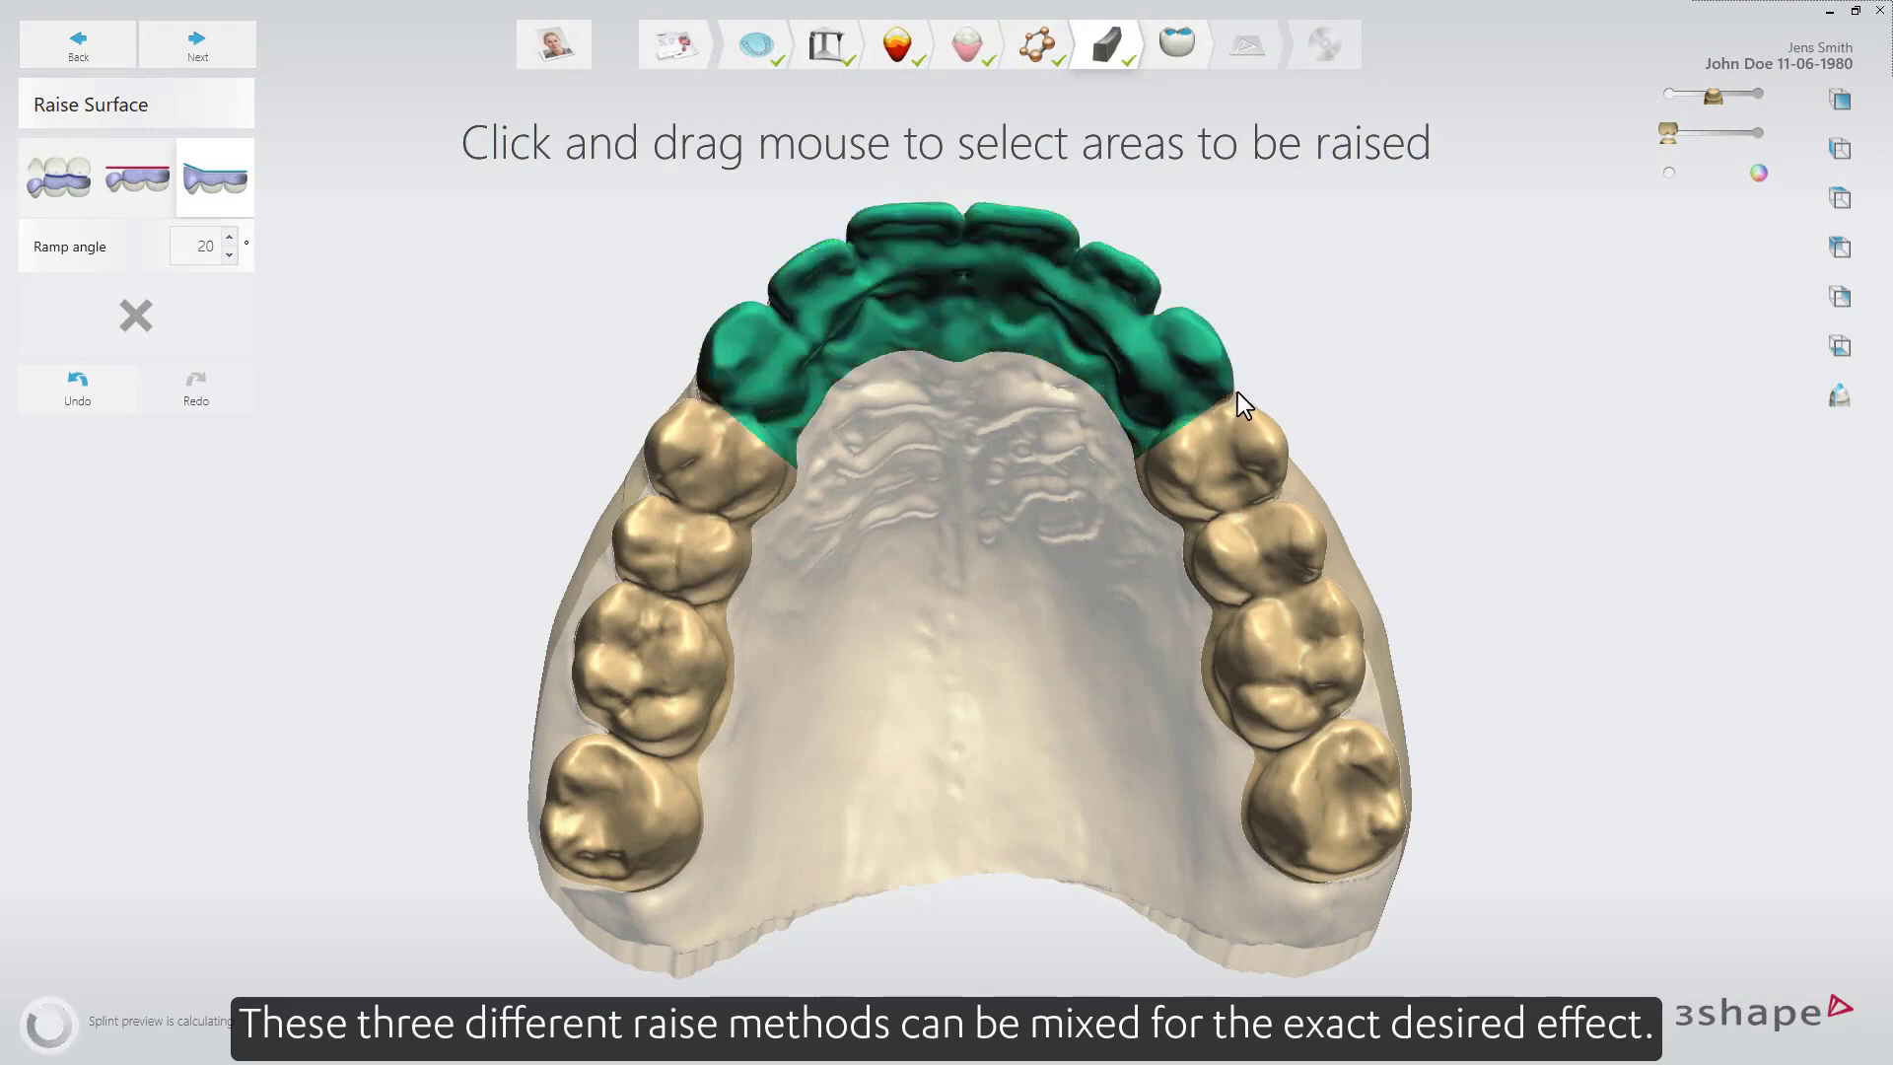
# Select both posterior tooth segments to raise with the follow-cusps method.
pyautogui.click(55, 174)
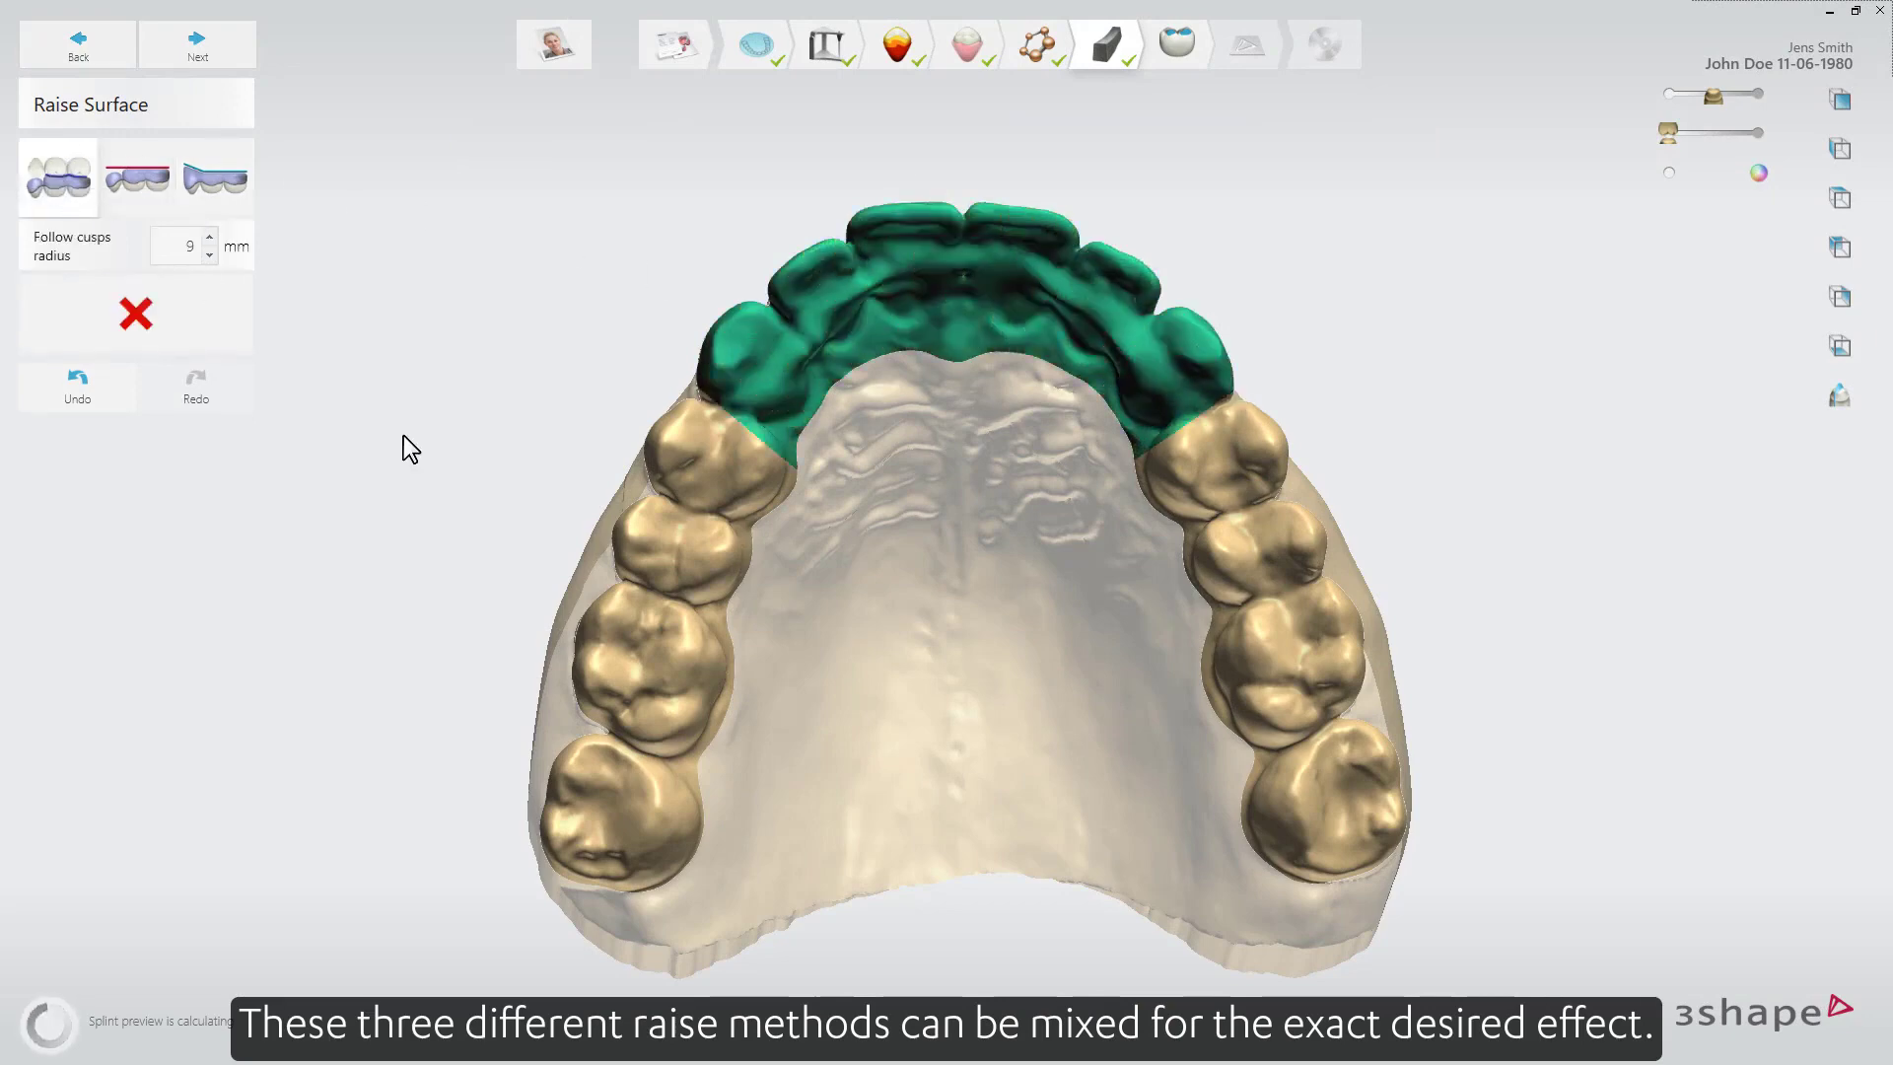
pyautogui.moveTo(641, 930)
pyautogui.mouseDown()
pyautogui.moveTo(625, 663)
pyautogui.moveTo(752, 410)
pyautogui.moveTo(789, 463)
pyautogui.mouseUp()
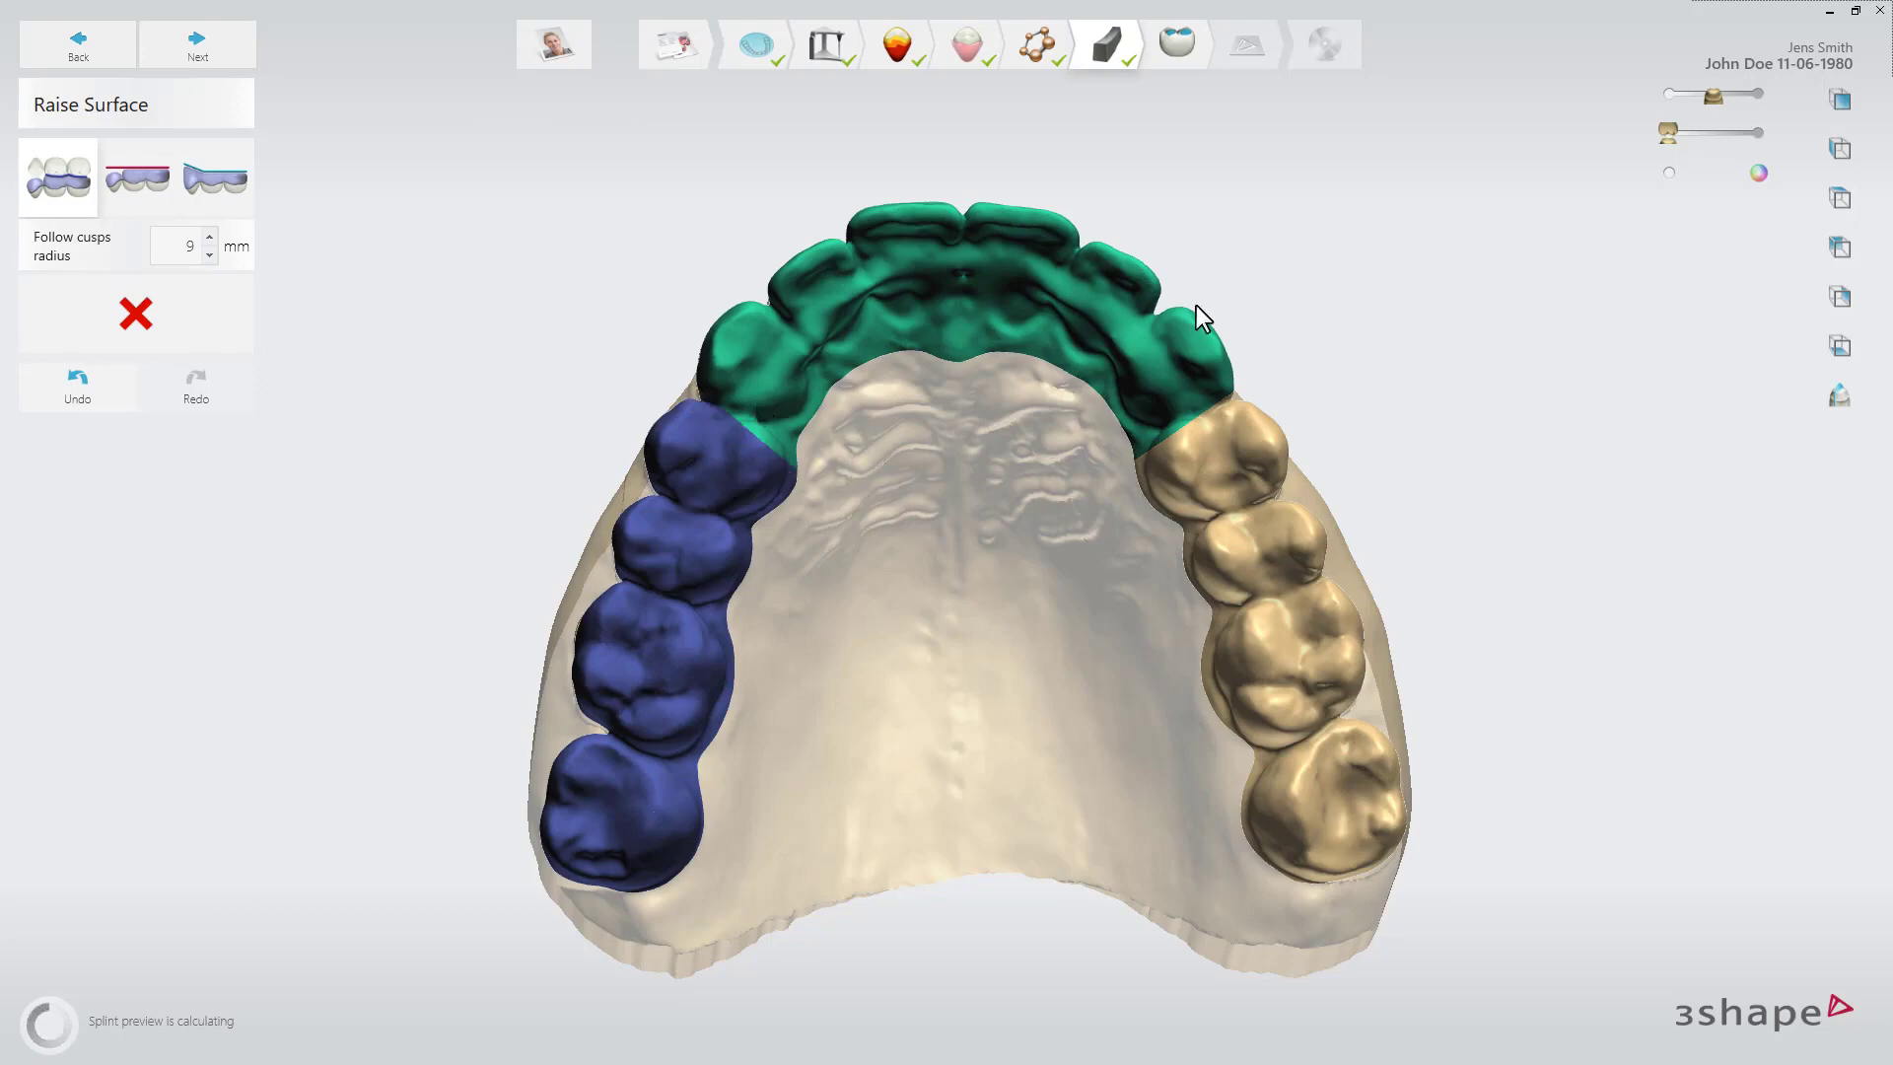
pyautogui.moveTo(1173, 369)
pyautogui.mouseDown()
pyautogui.moveTo(1288, 773)
pyautogui.moveTo(1284, 971)
pyautogui.mouseUp()
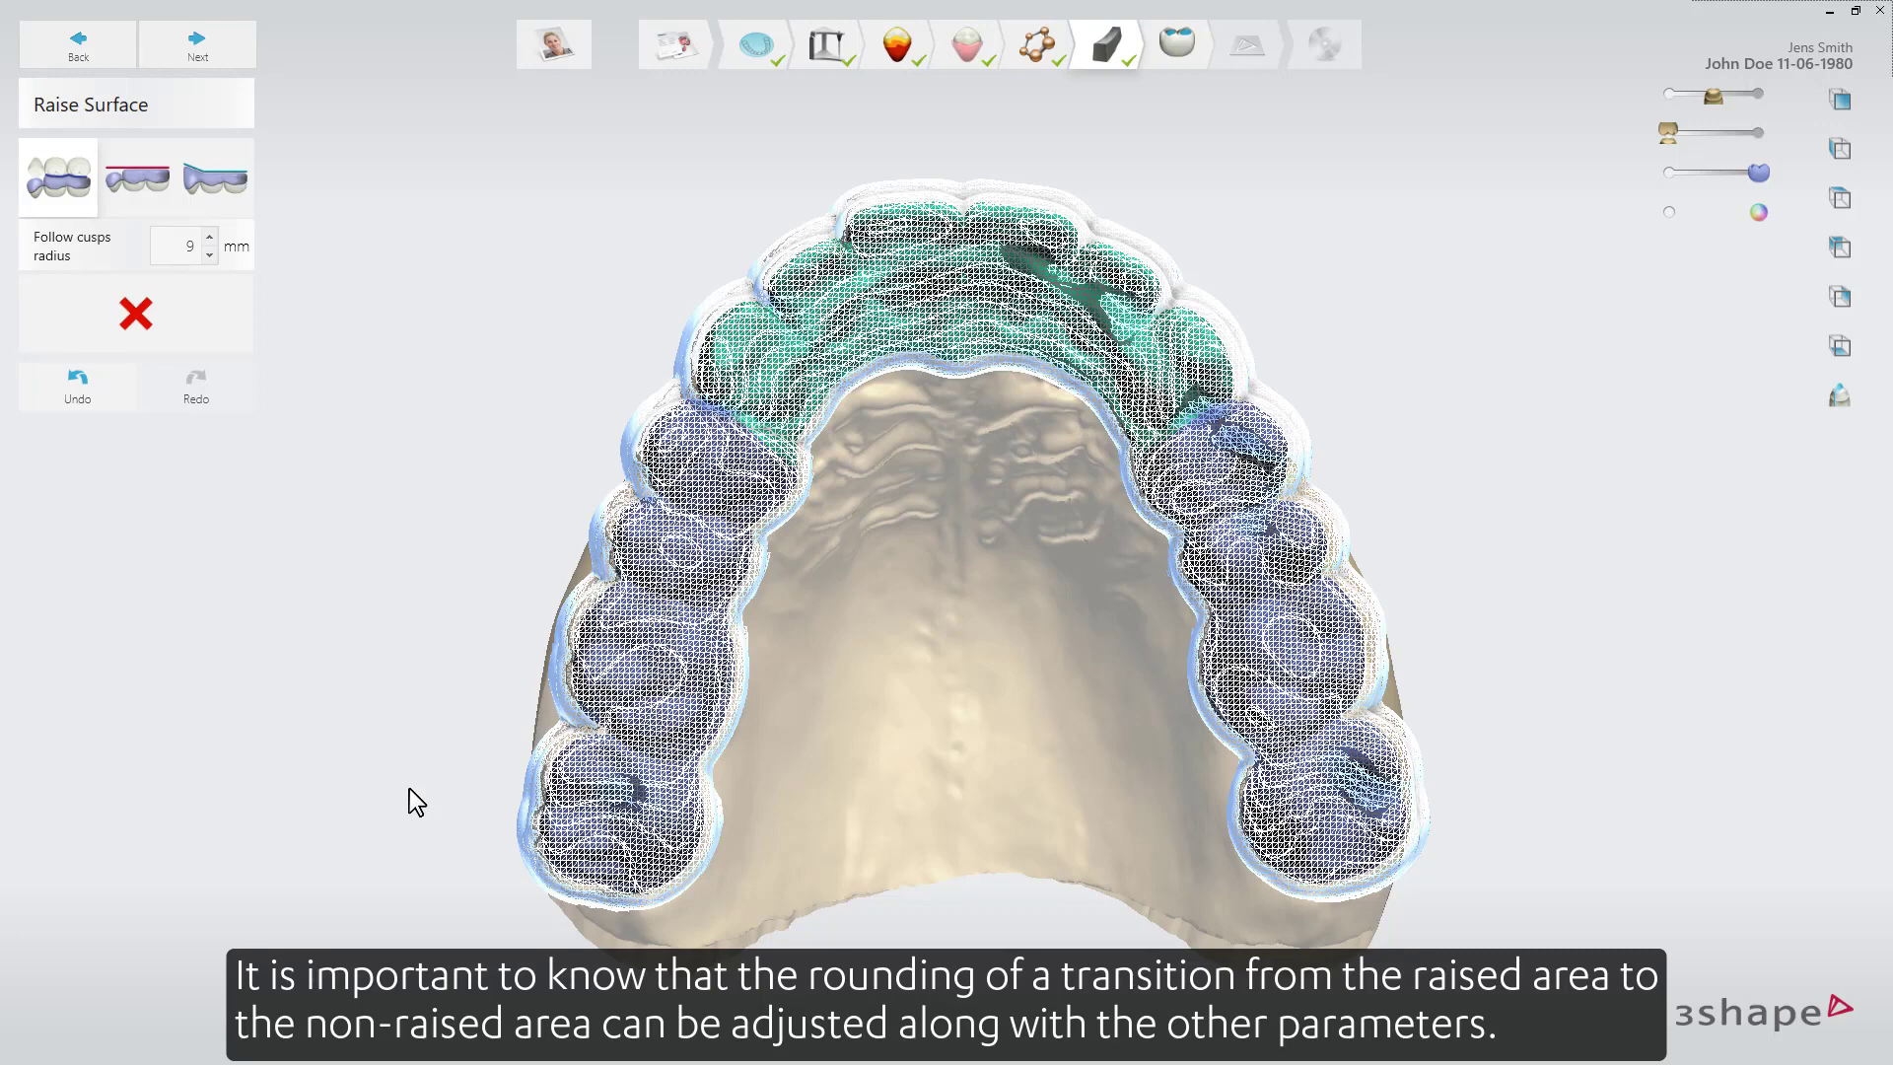
# Advance to the Adapt Design step and correct the thin-design notification for the upper jaw.
pyautogui.click(213, 51)
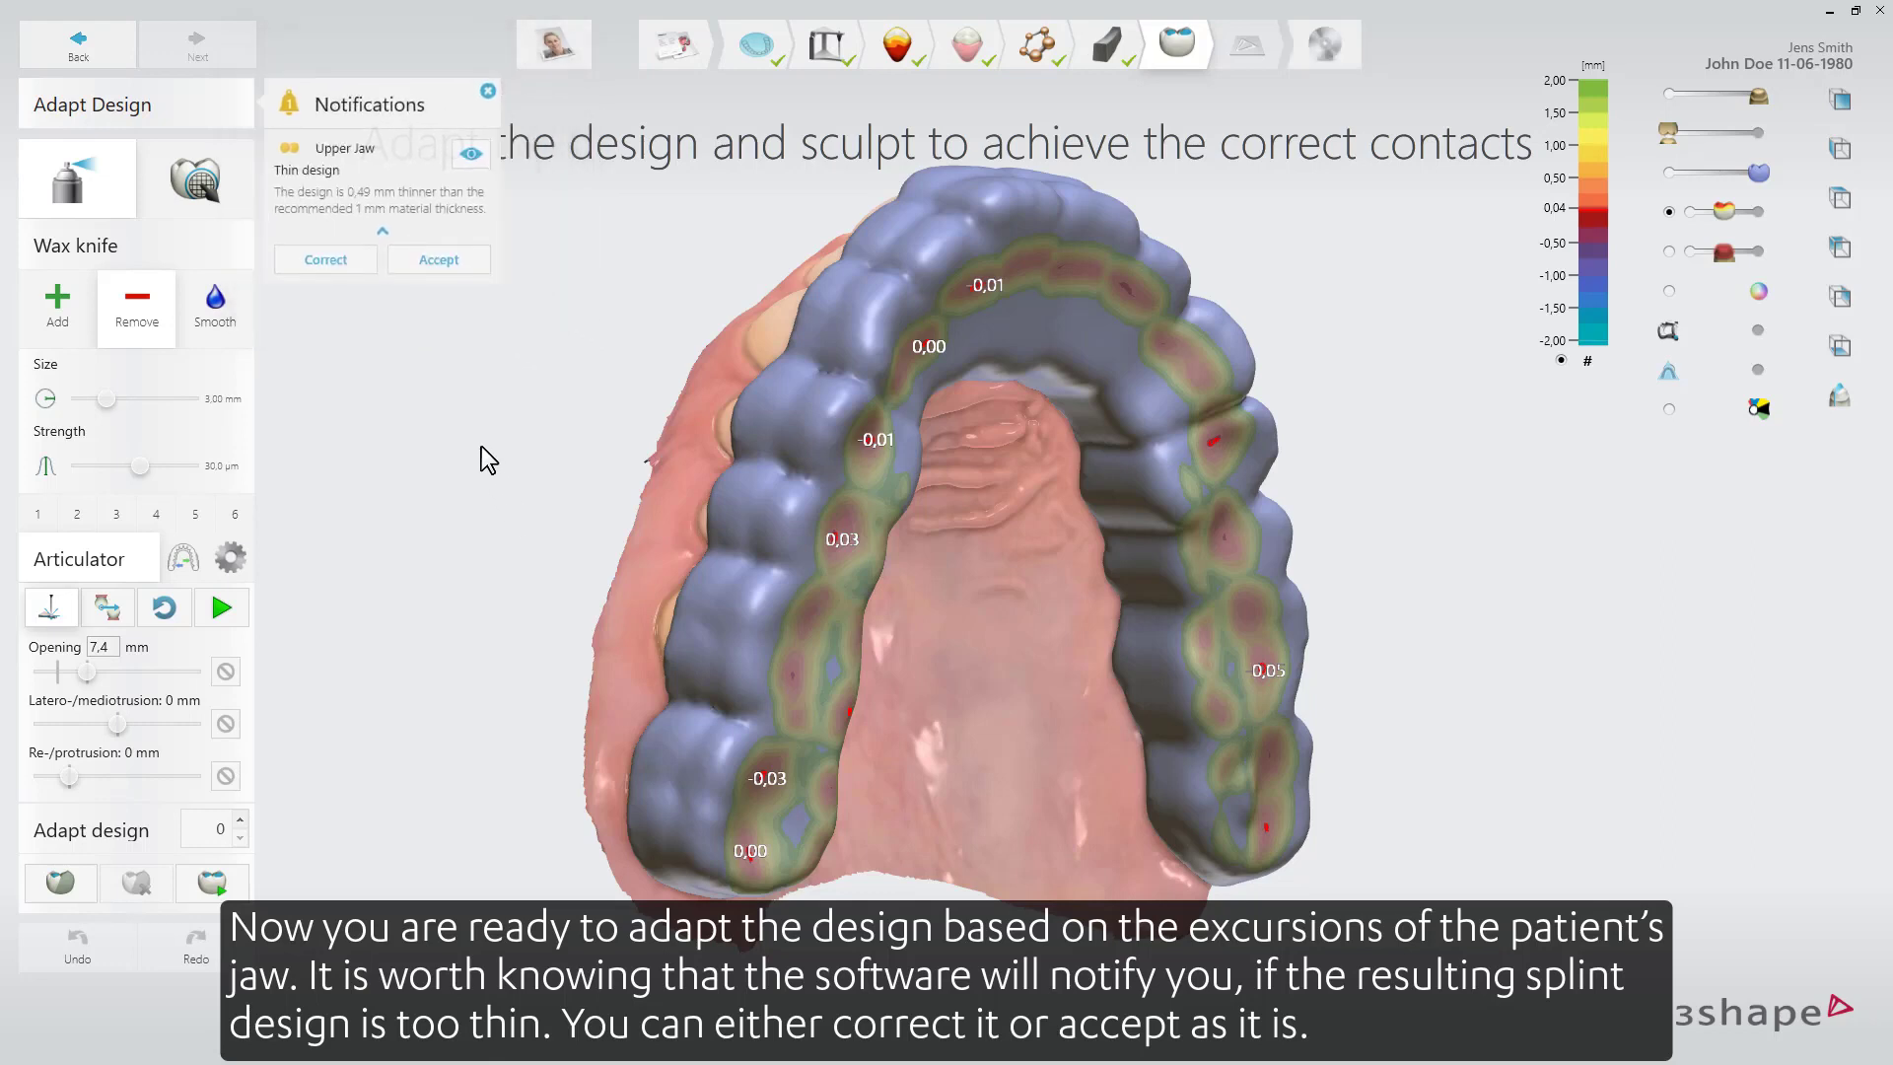
pyautogui.click(325, 259)
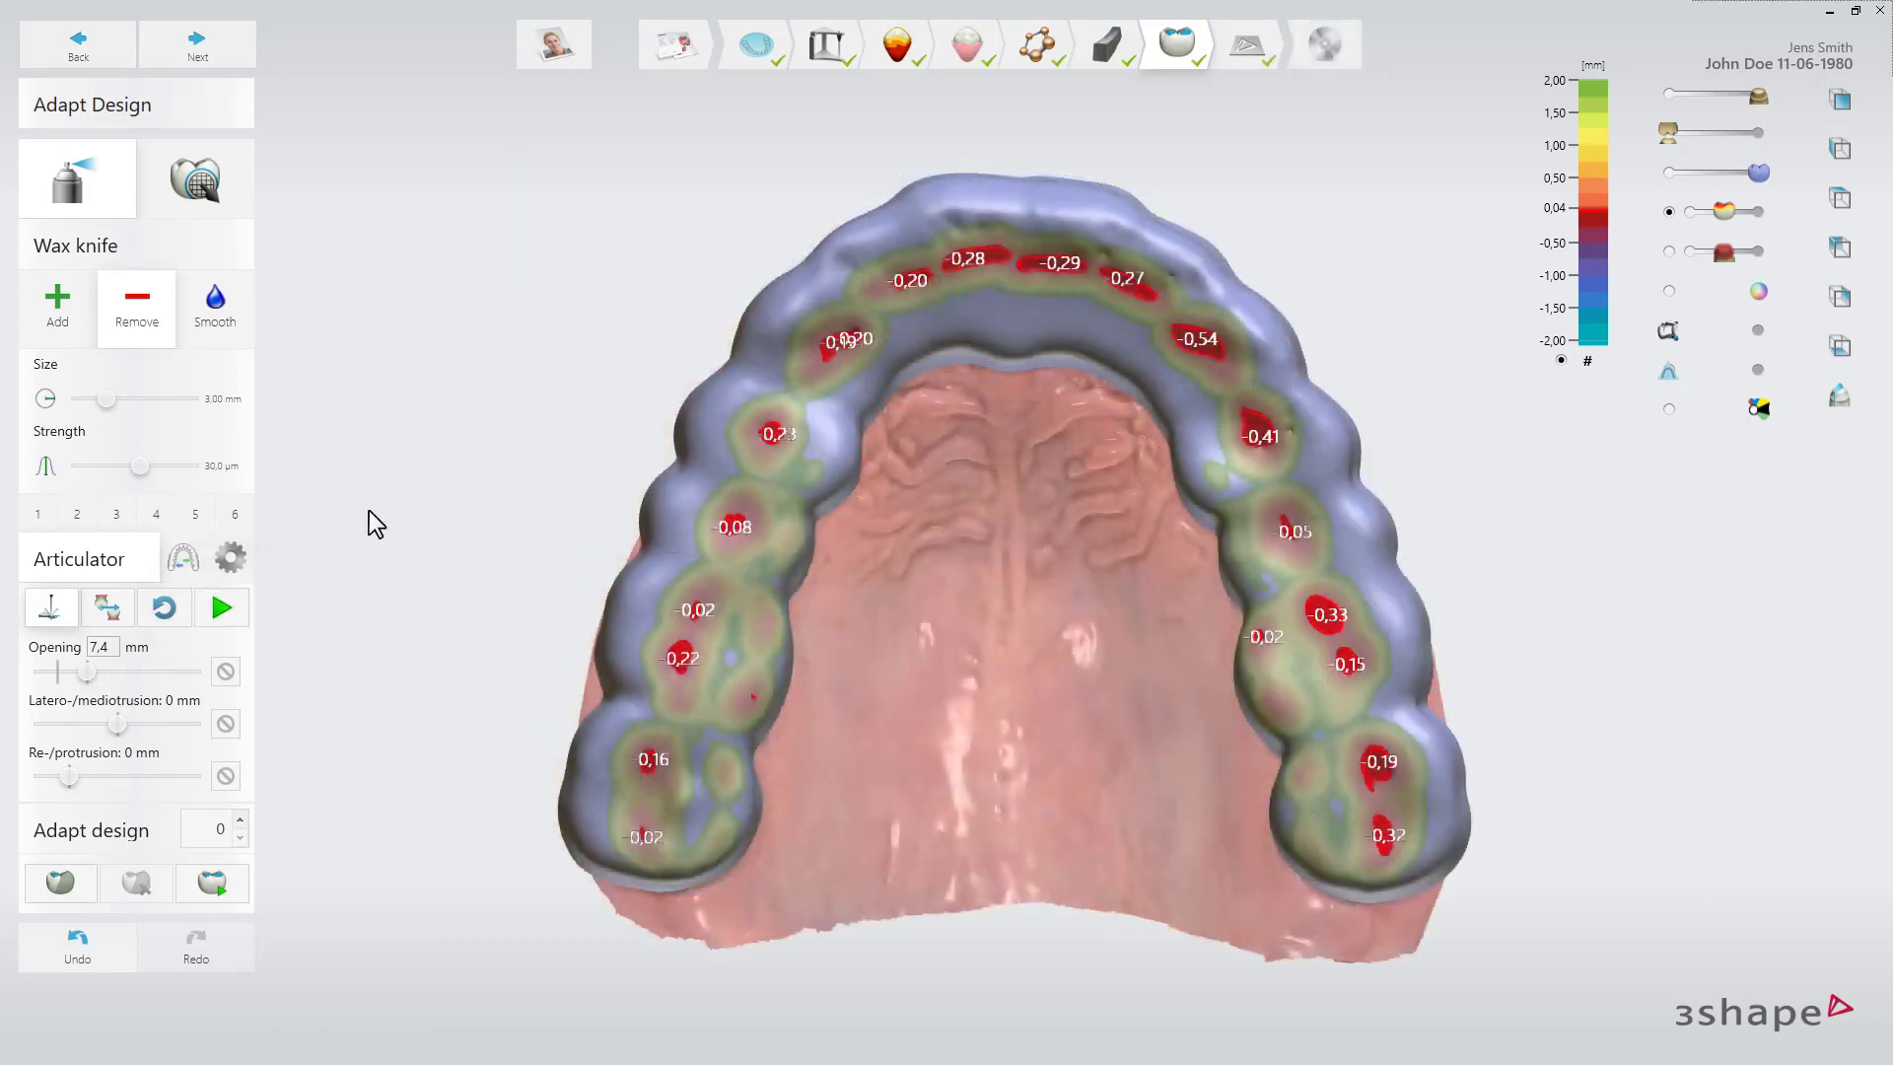
# Run the articulation and adapt the design by 0.01 mm to remove the recorded collisions.
pyautogui.click(221, 617)
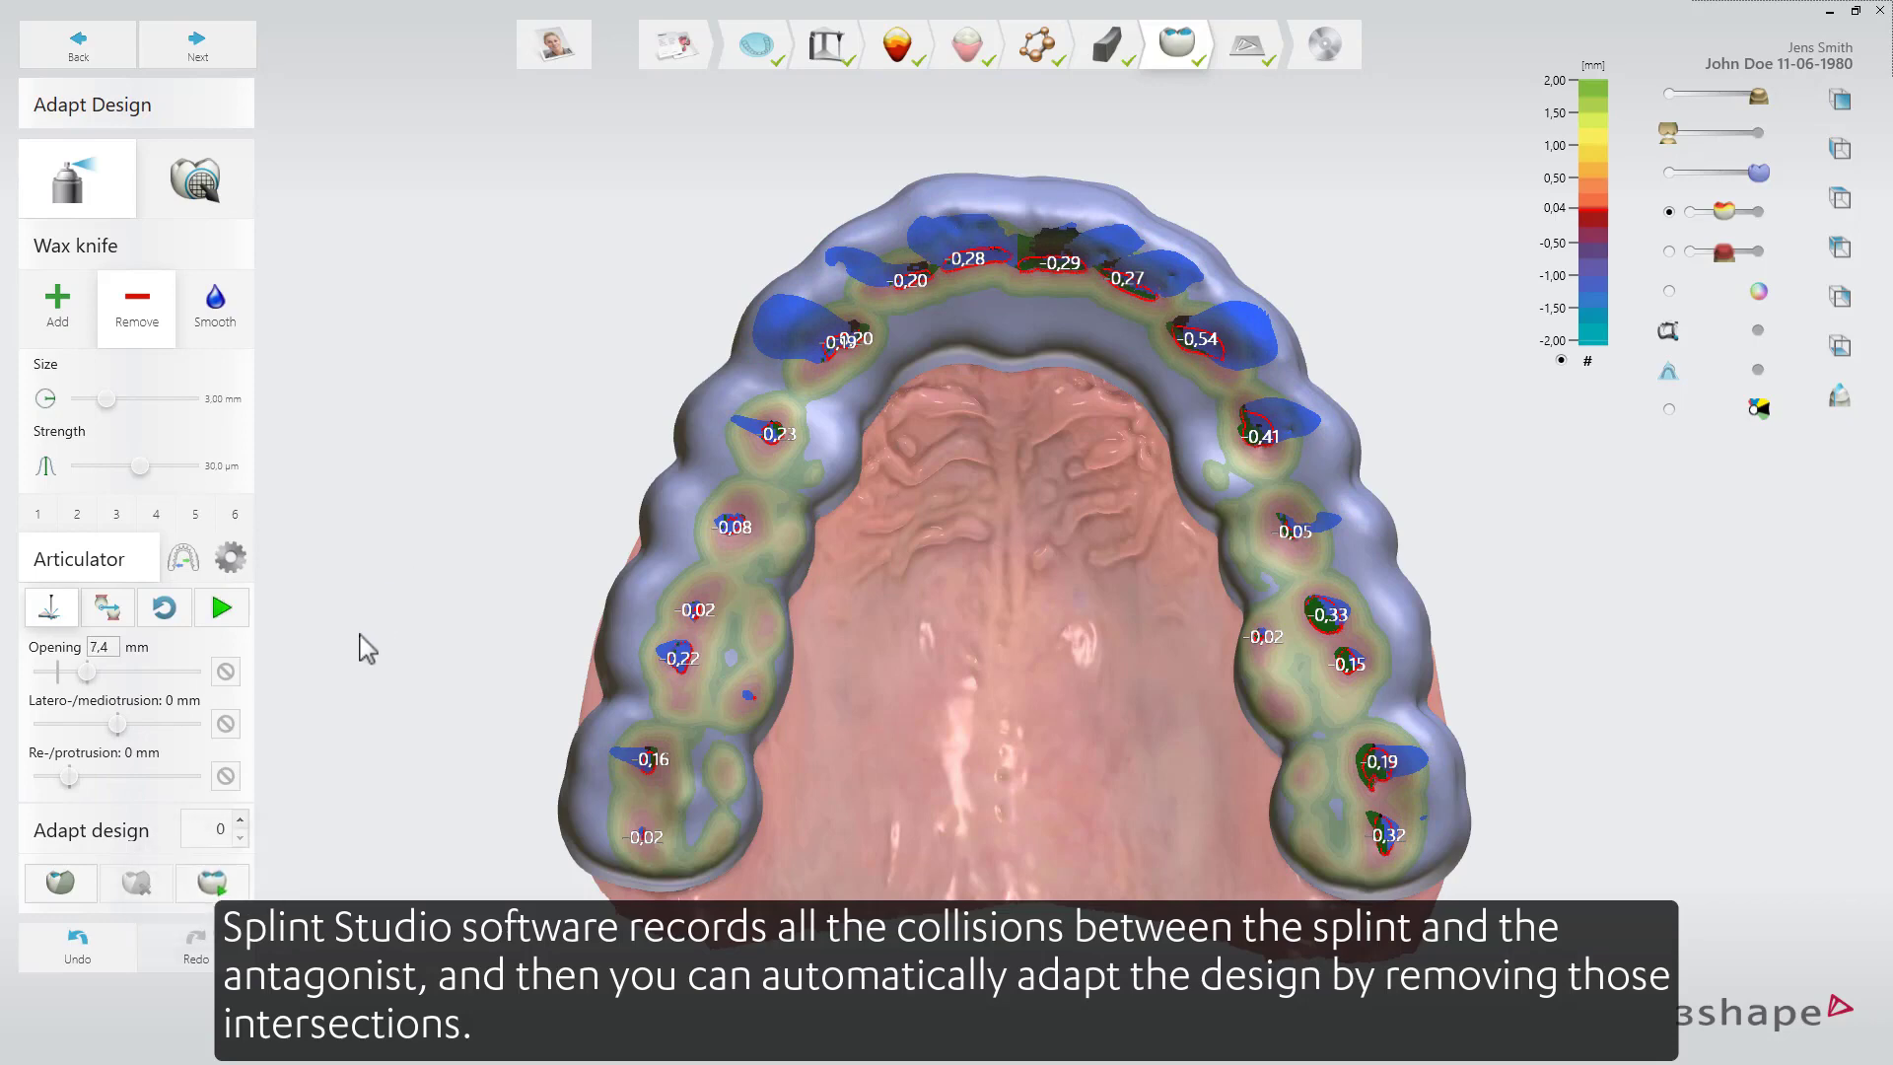
pyautogui.click(240, 820)
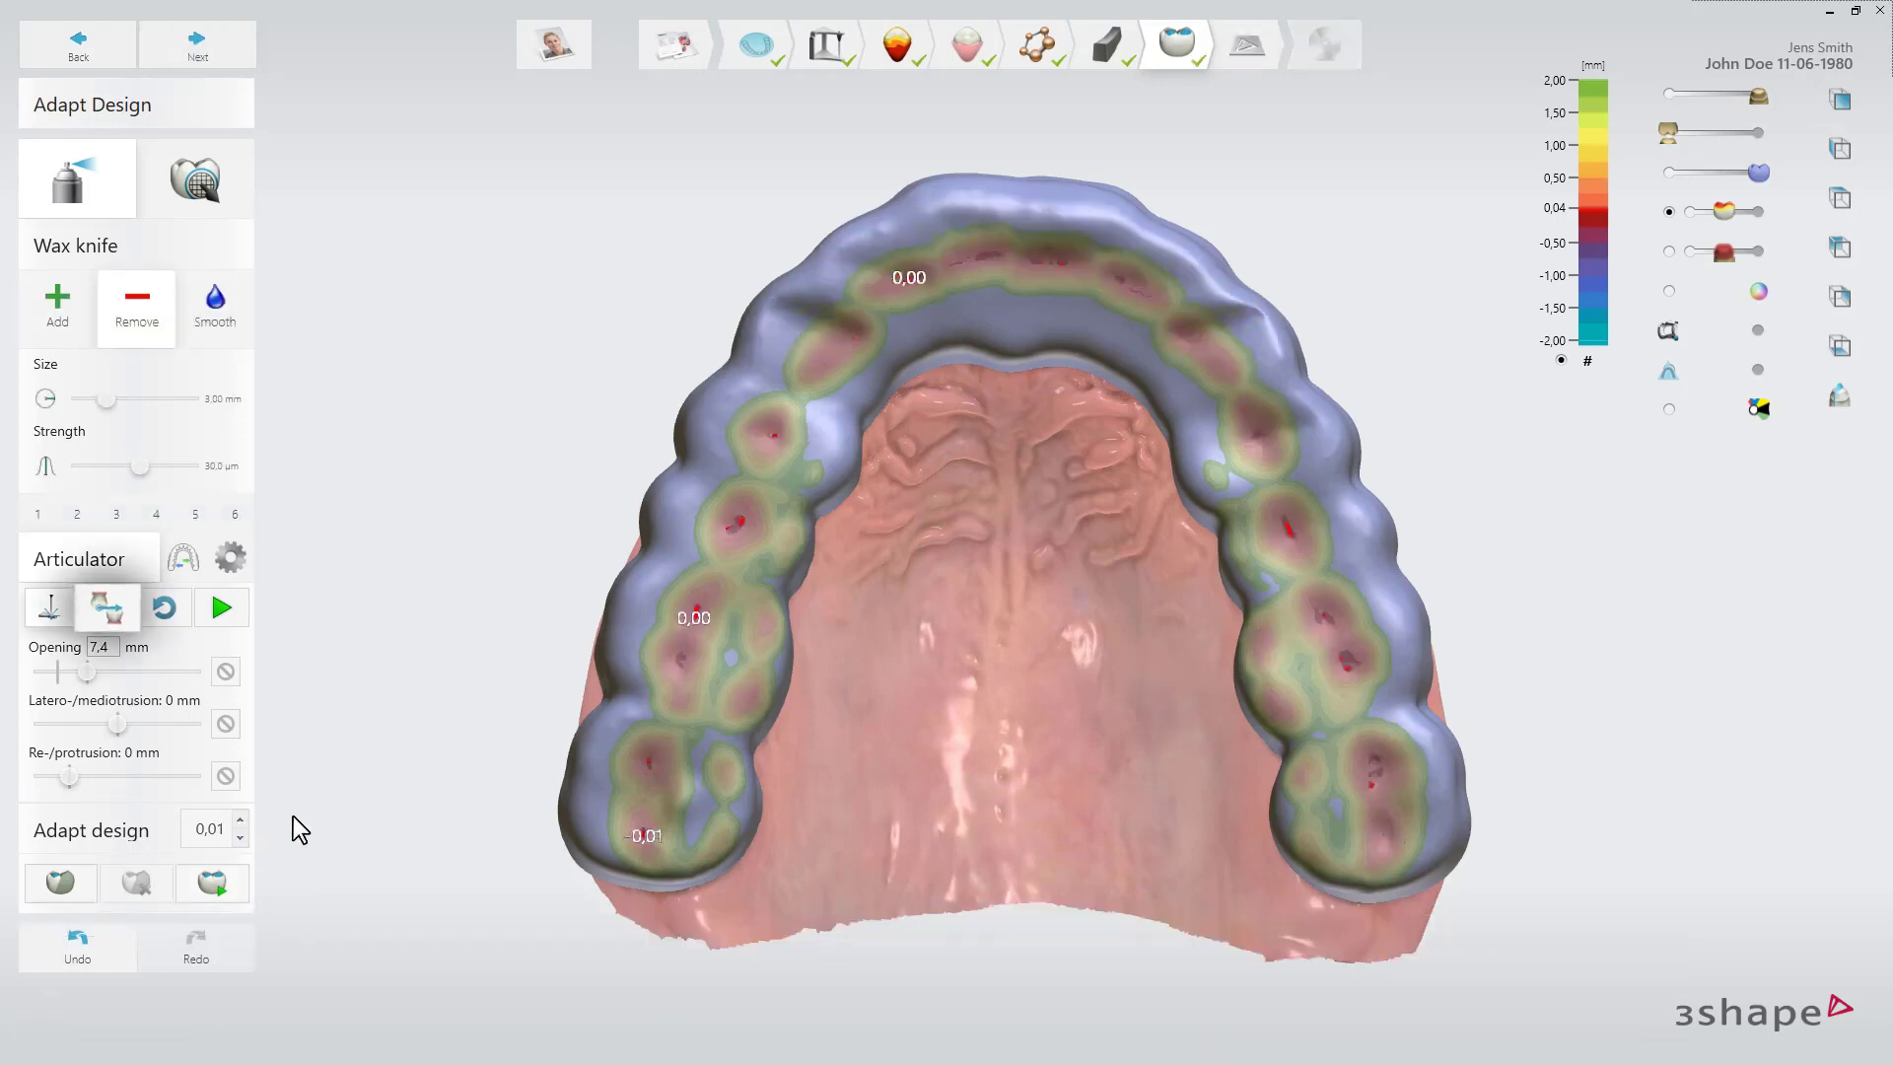
# Switch the articulator to push-design mode and run the articulation.
pyautogui.click(106, 607)
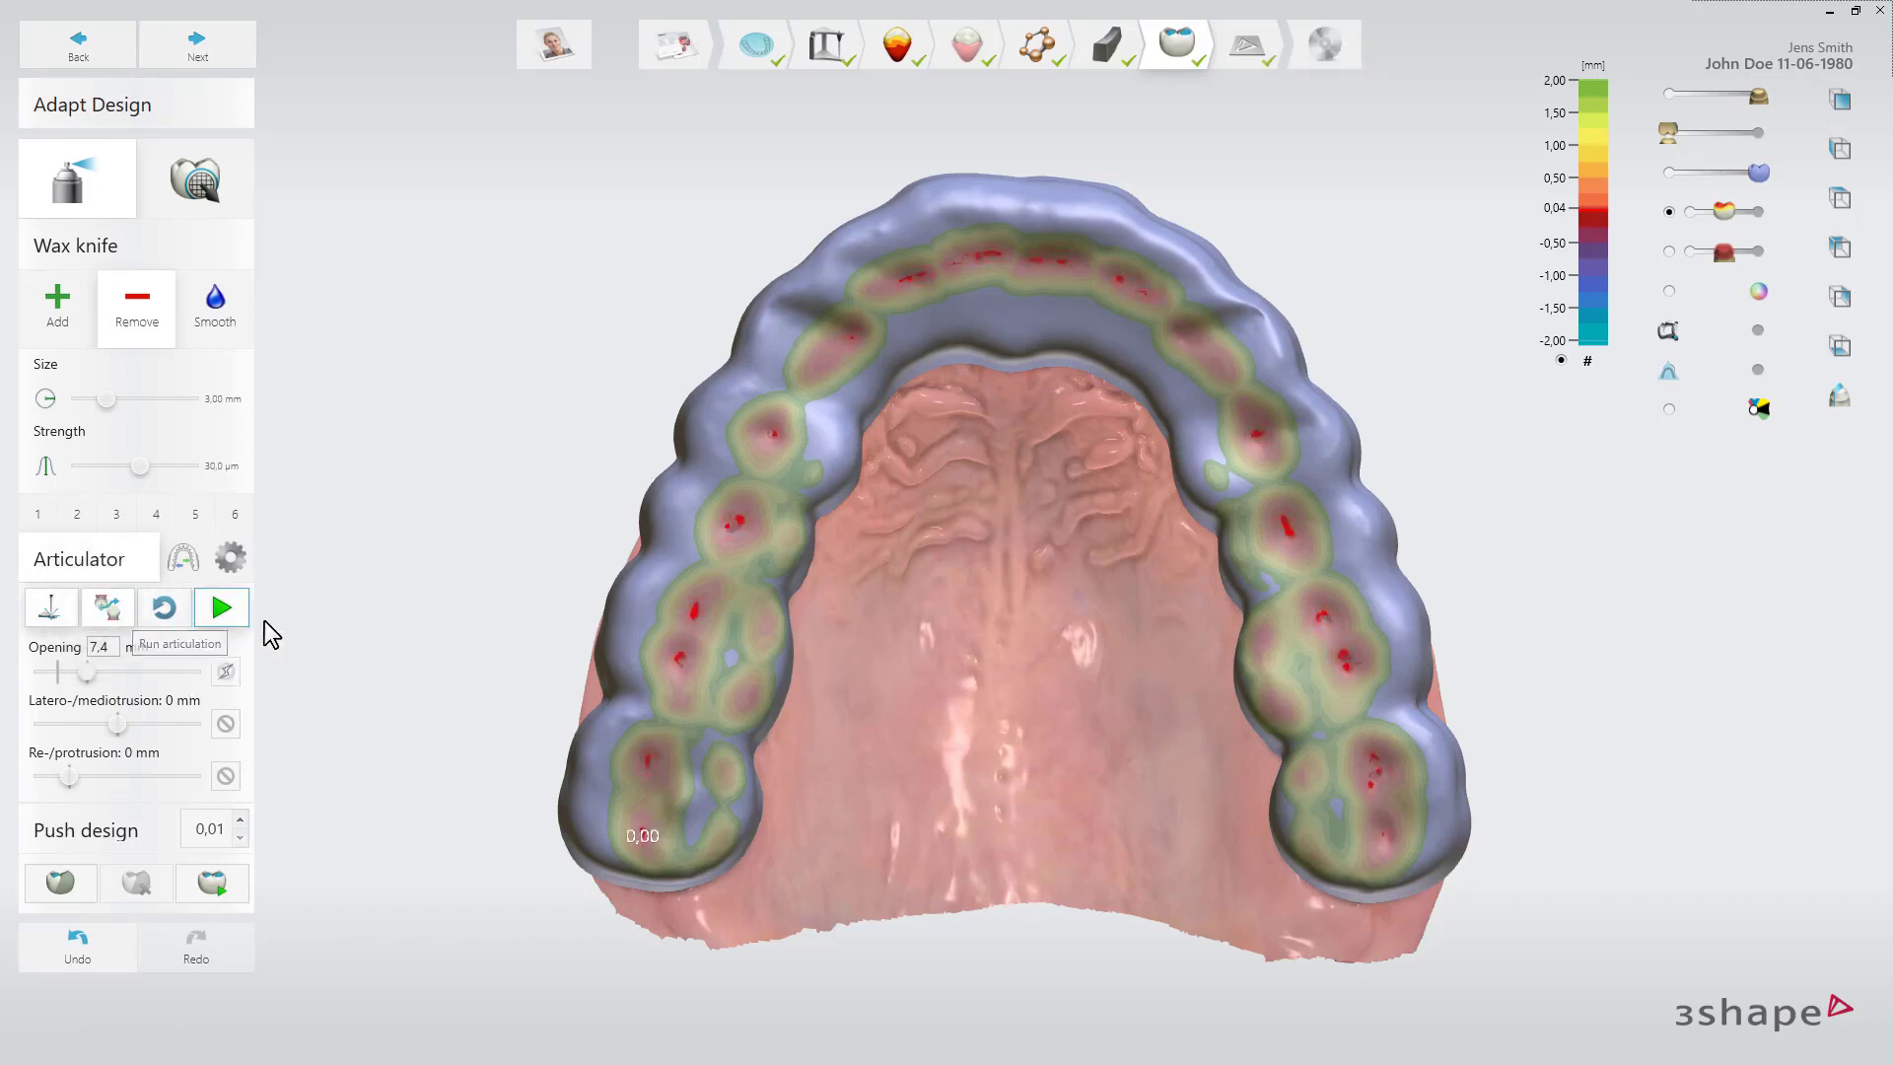
pyautogui.click(222, 608)
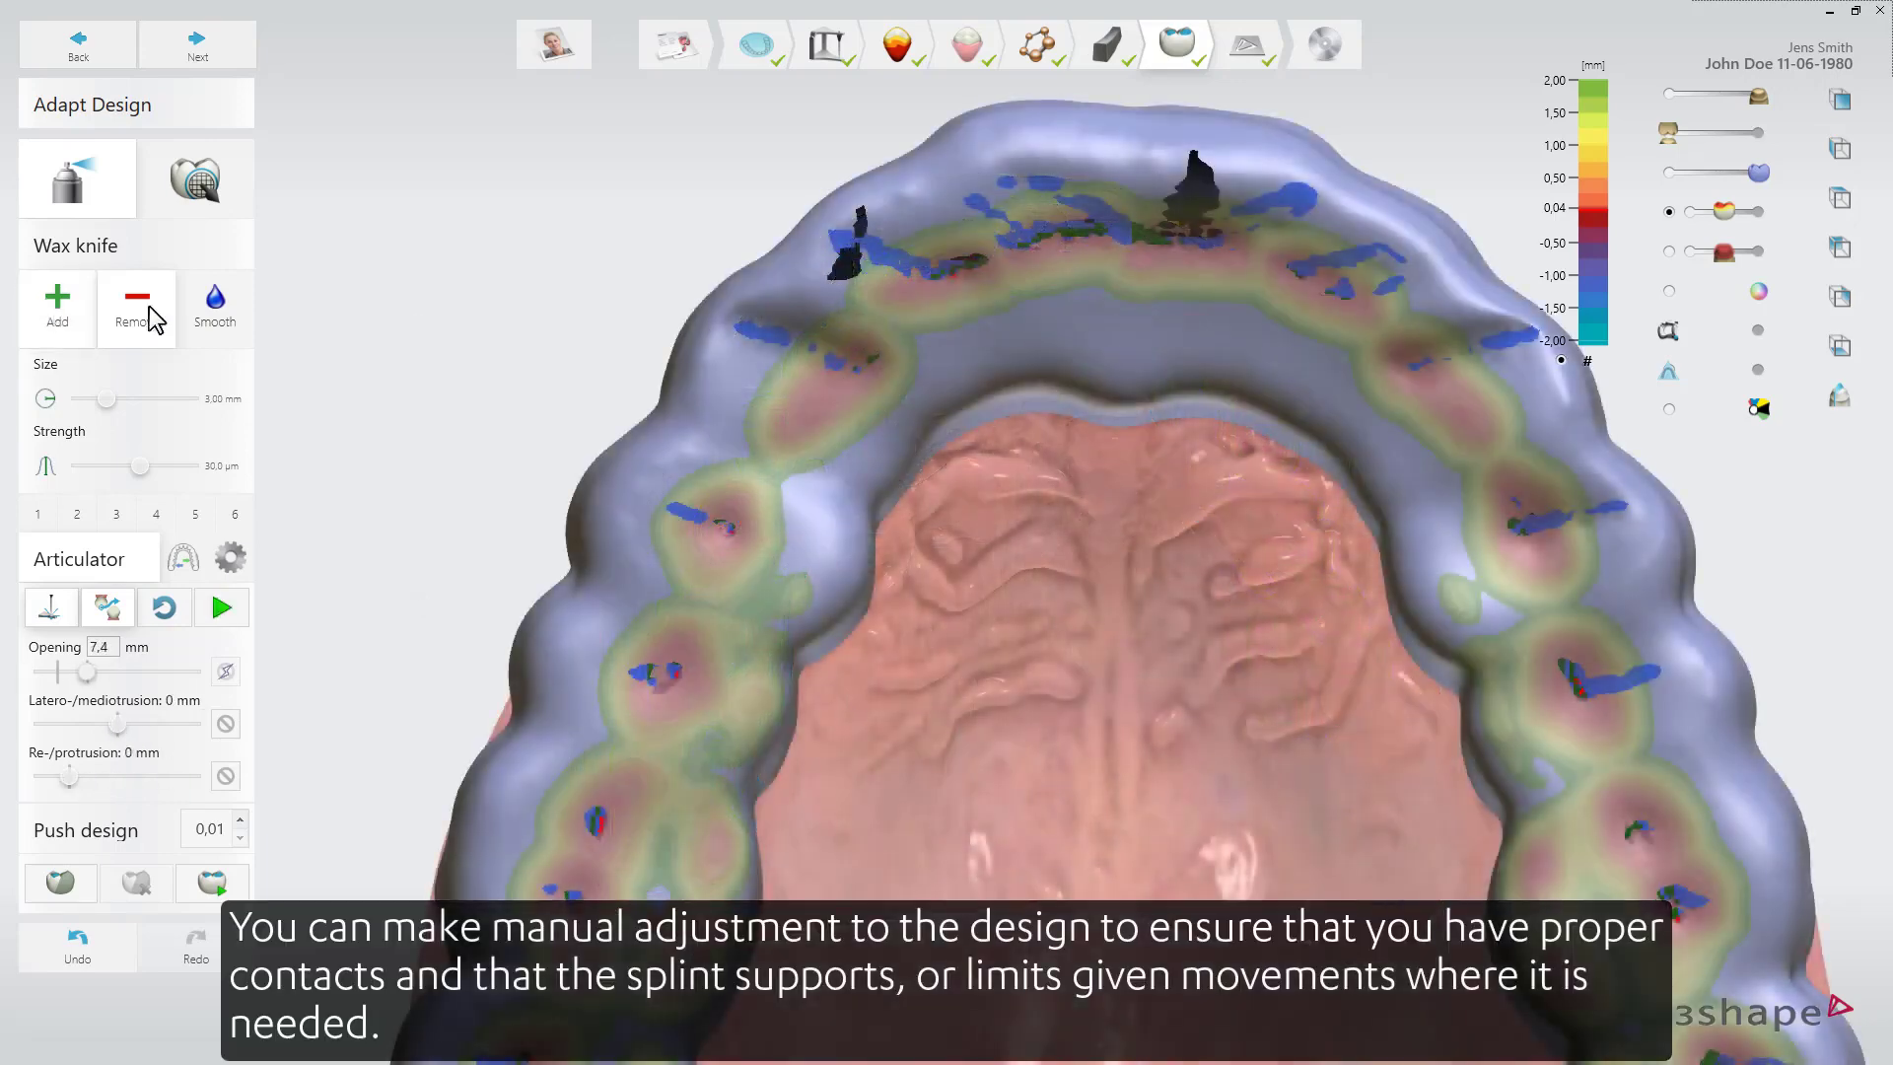
# Set the wax knife size to 1.75 mm, add wax on the splint, rerun the articulation and continue.
pyautogui.keyDown('shift'); pyautogui.scroll(-2, 775, 356); pyautogui.keyUp('shift')
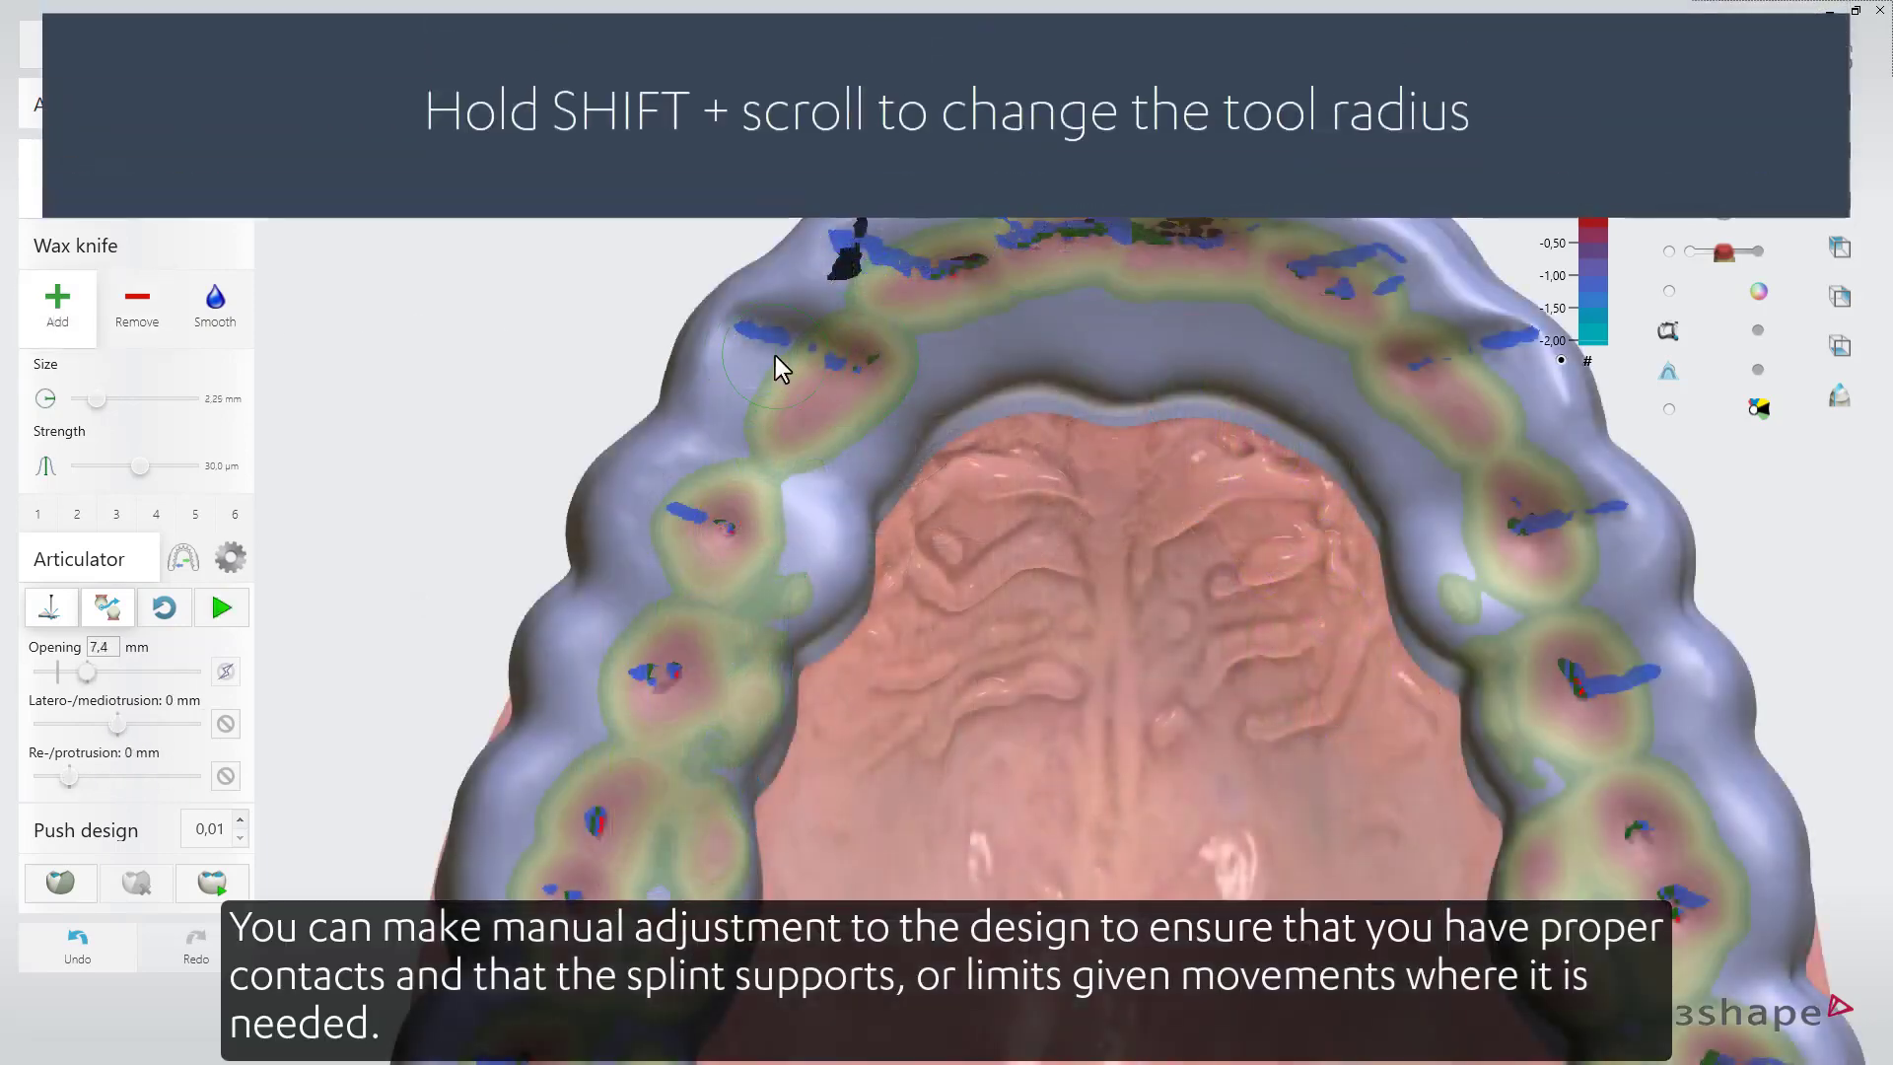
pyautogui.keyDown('shift'); pyautogui.scroll(-1, 774, 356); pyautogui.keyUp('shift')
pyautogui.moveTo(810, 318); pyautogui.dragTo(731, 338)
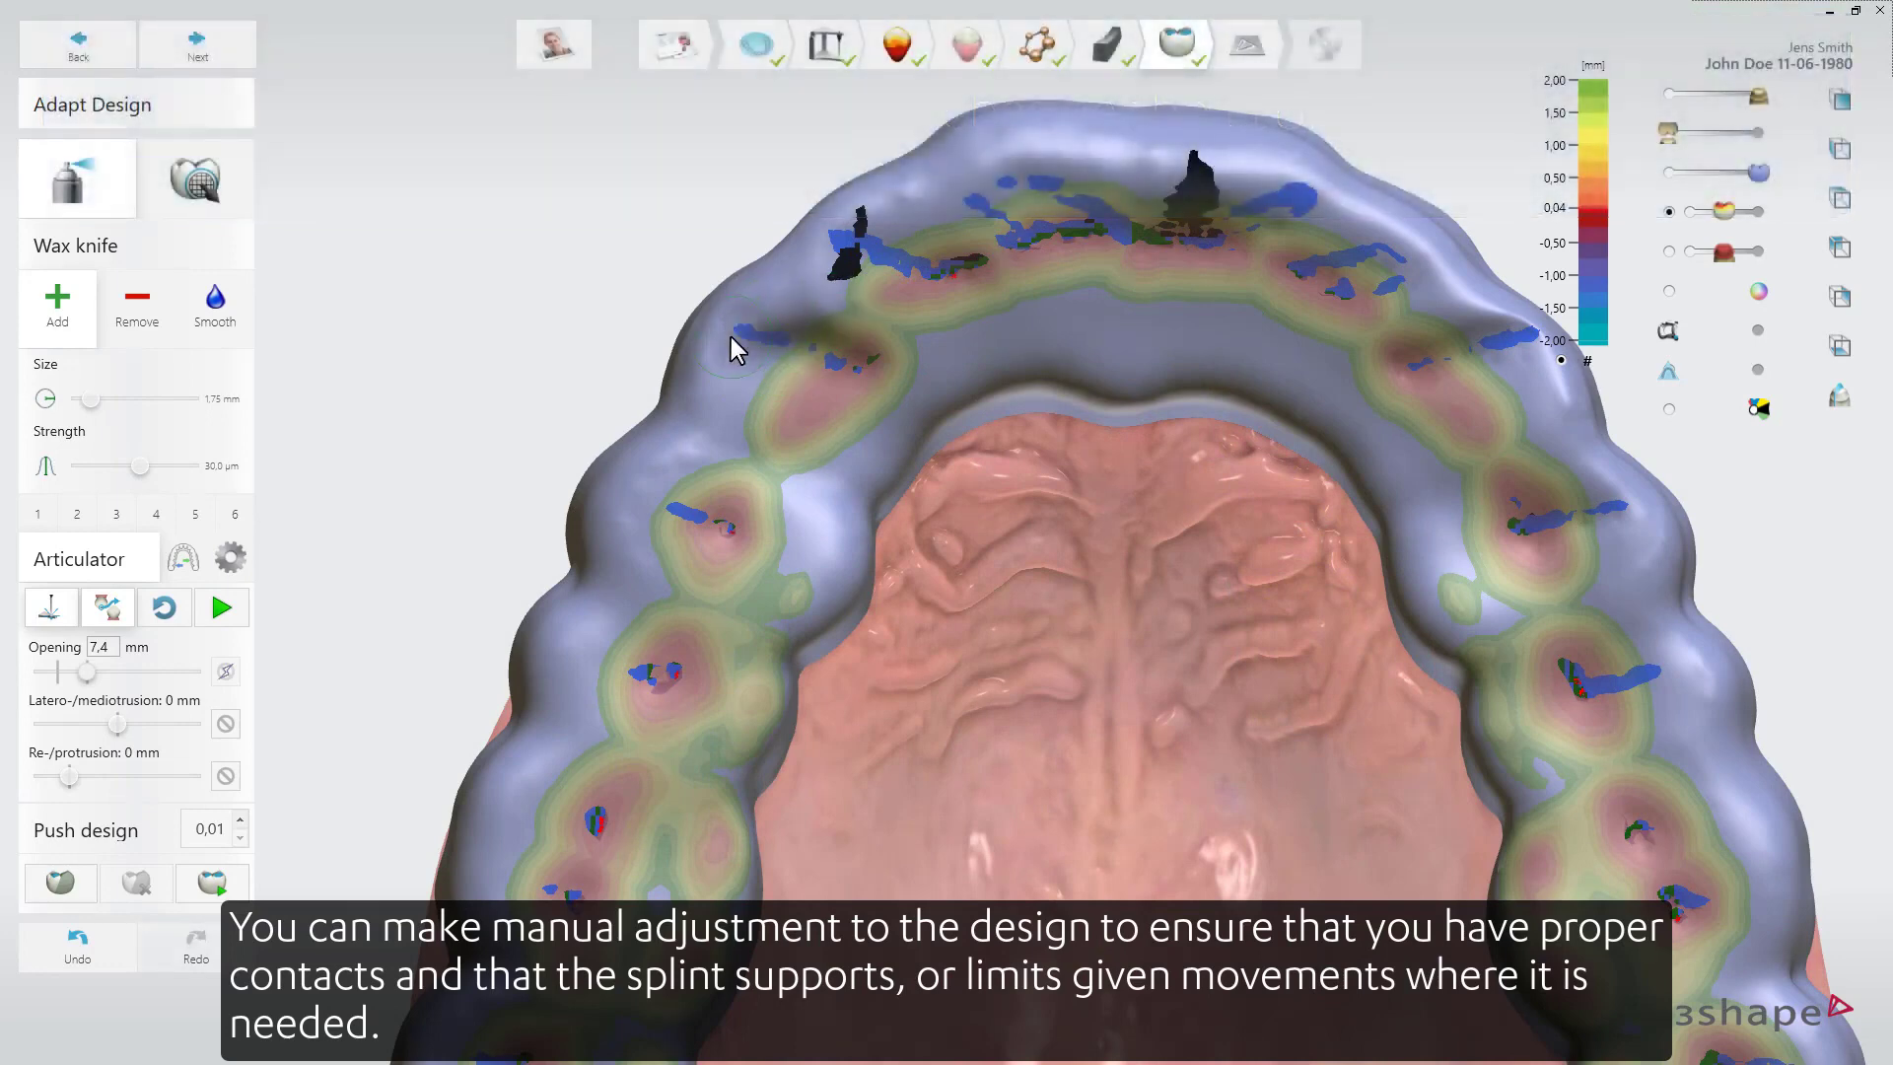
pyautogui.click(1512, 343)
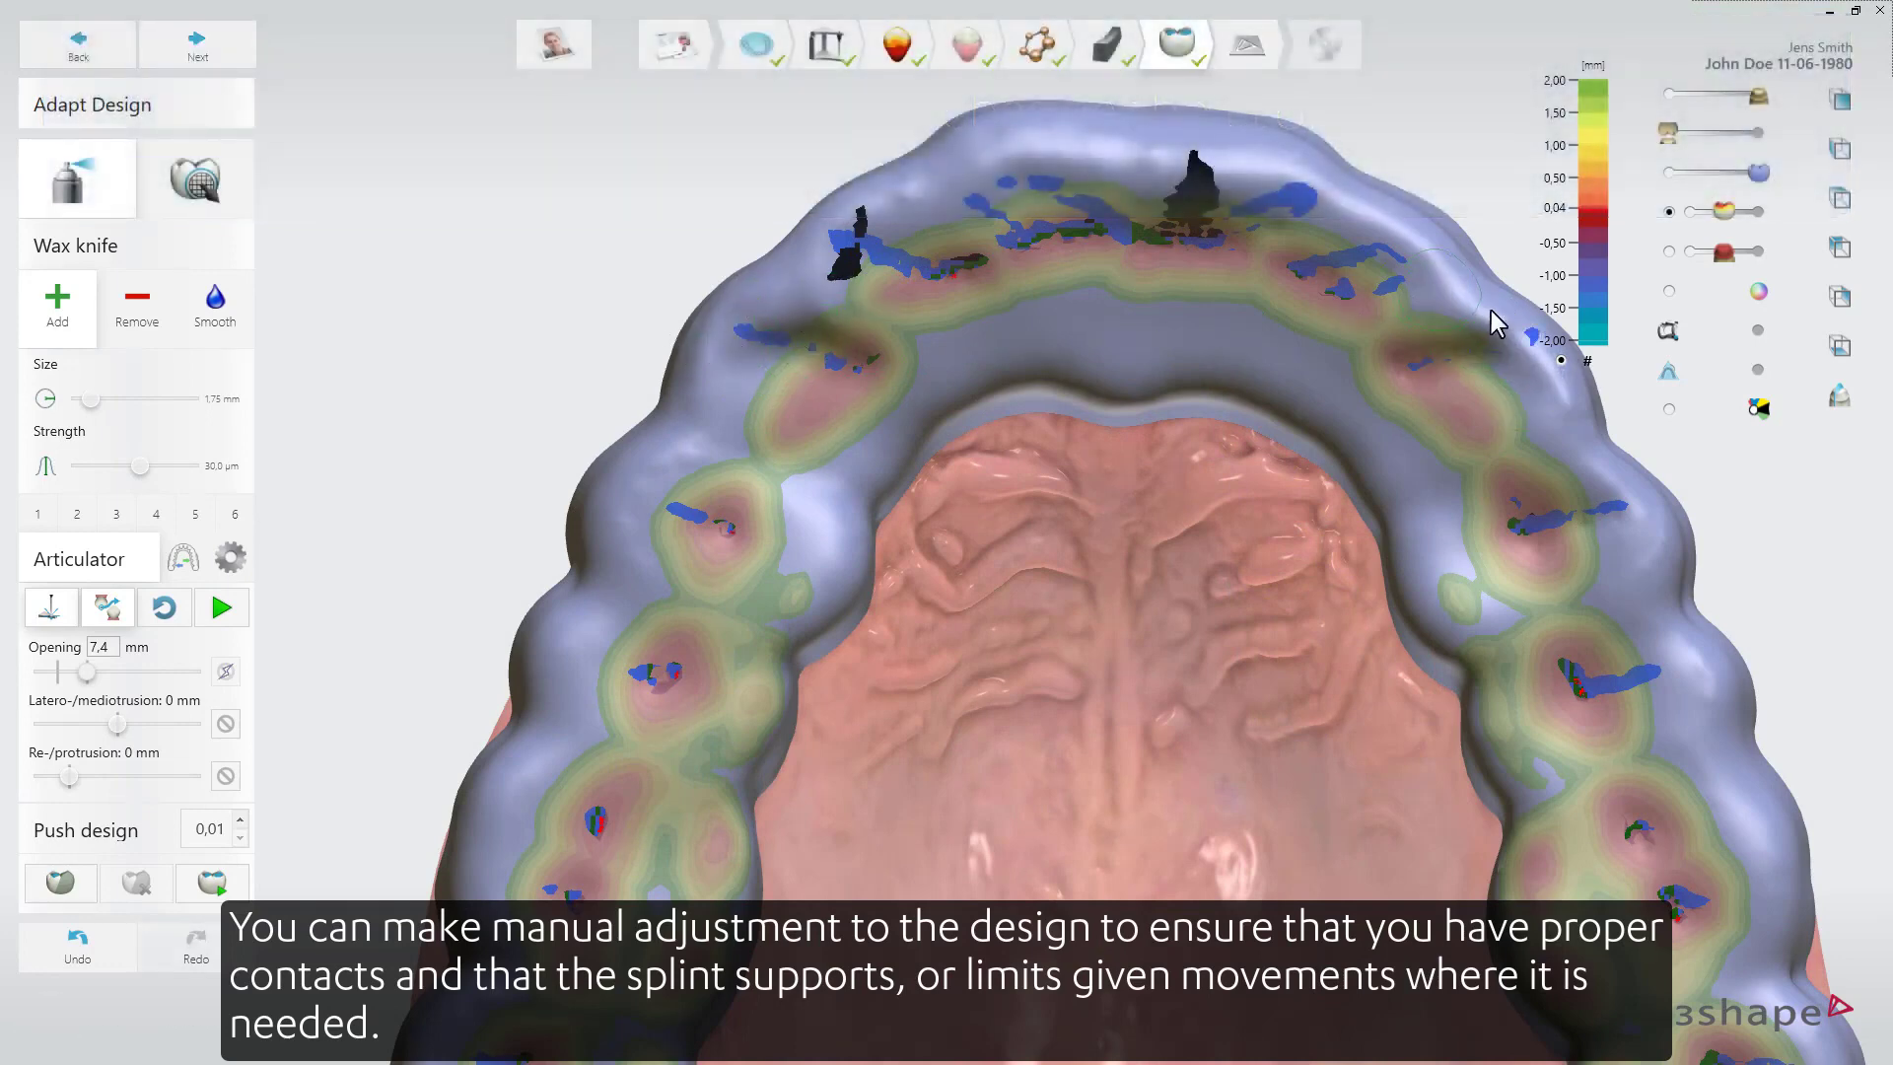
pyautogui.click(223, 608)
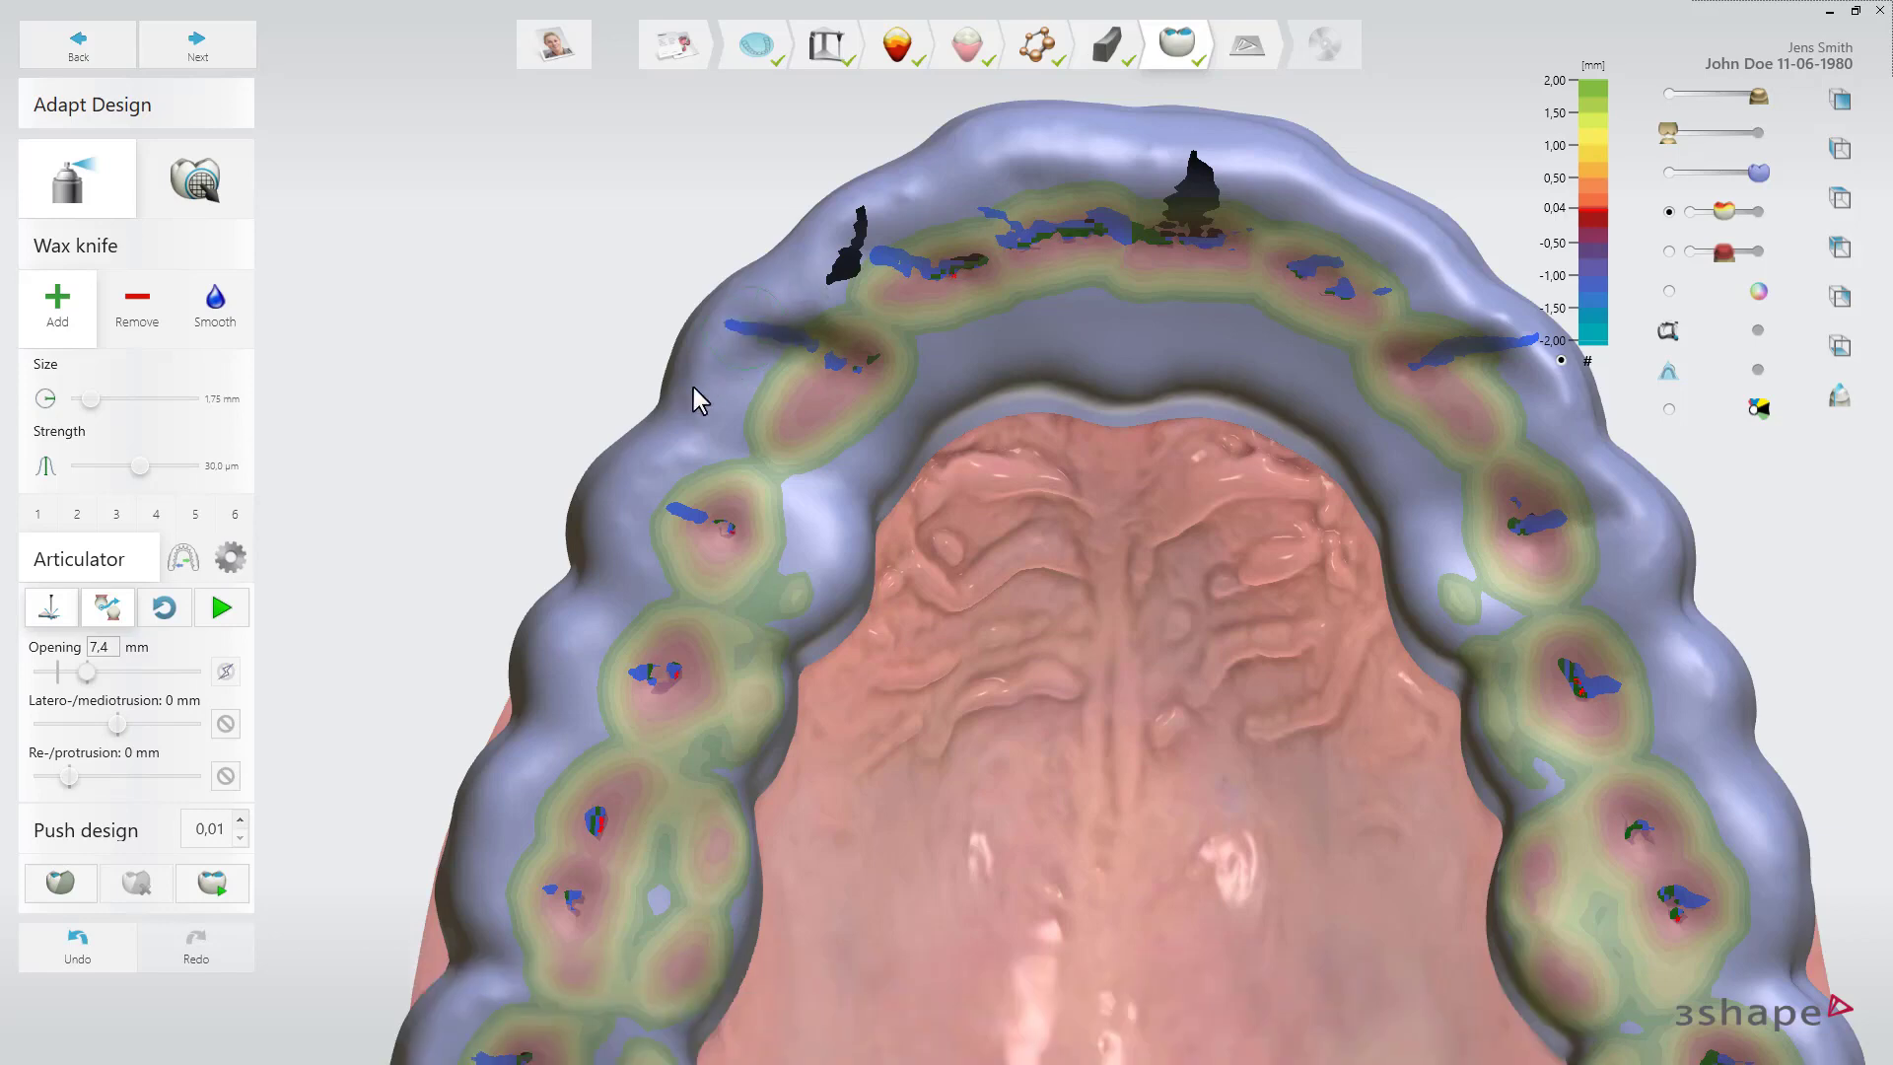
pyautogui.click(231, 619)
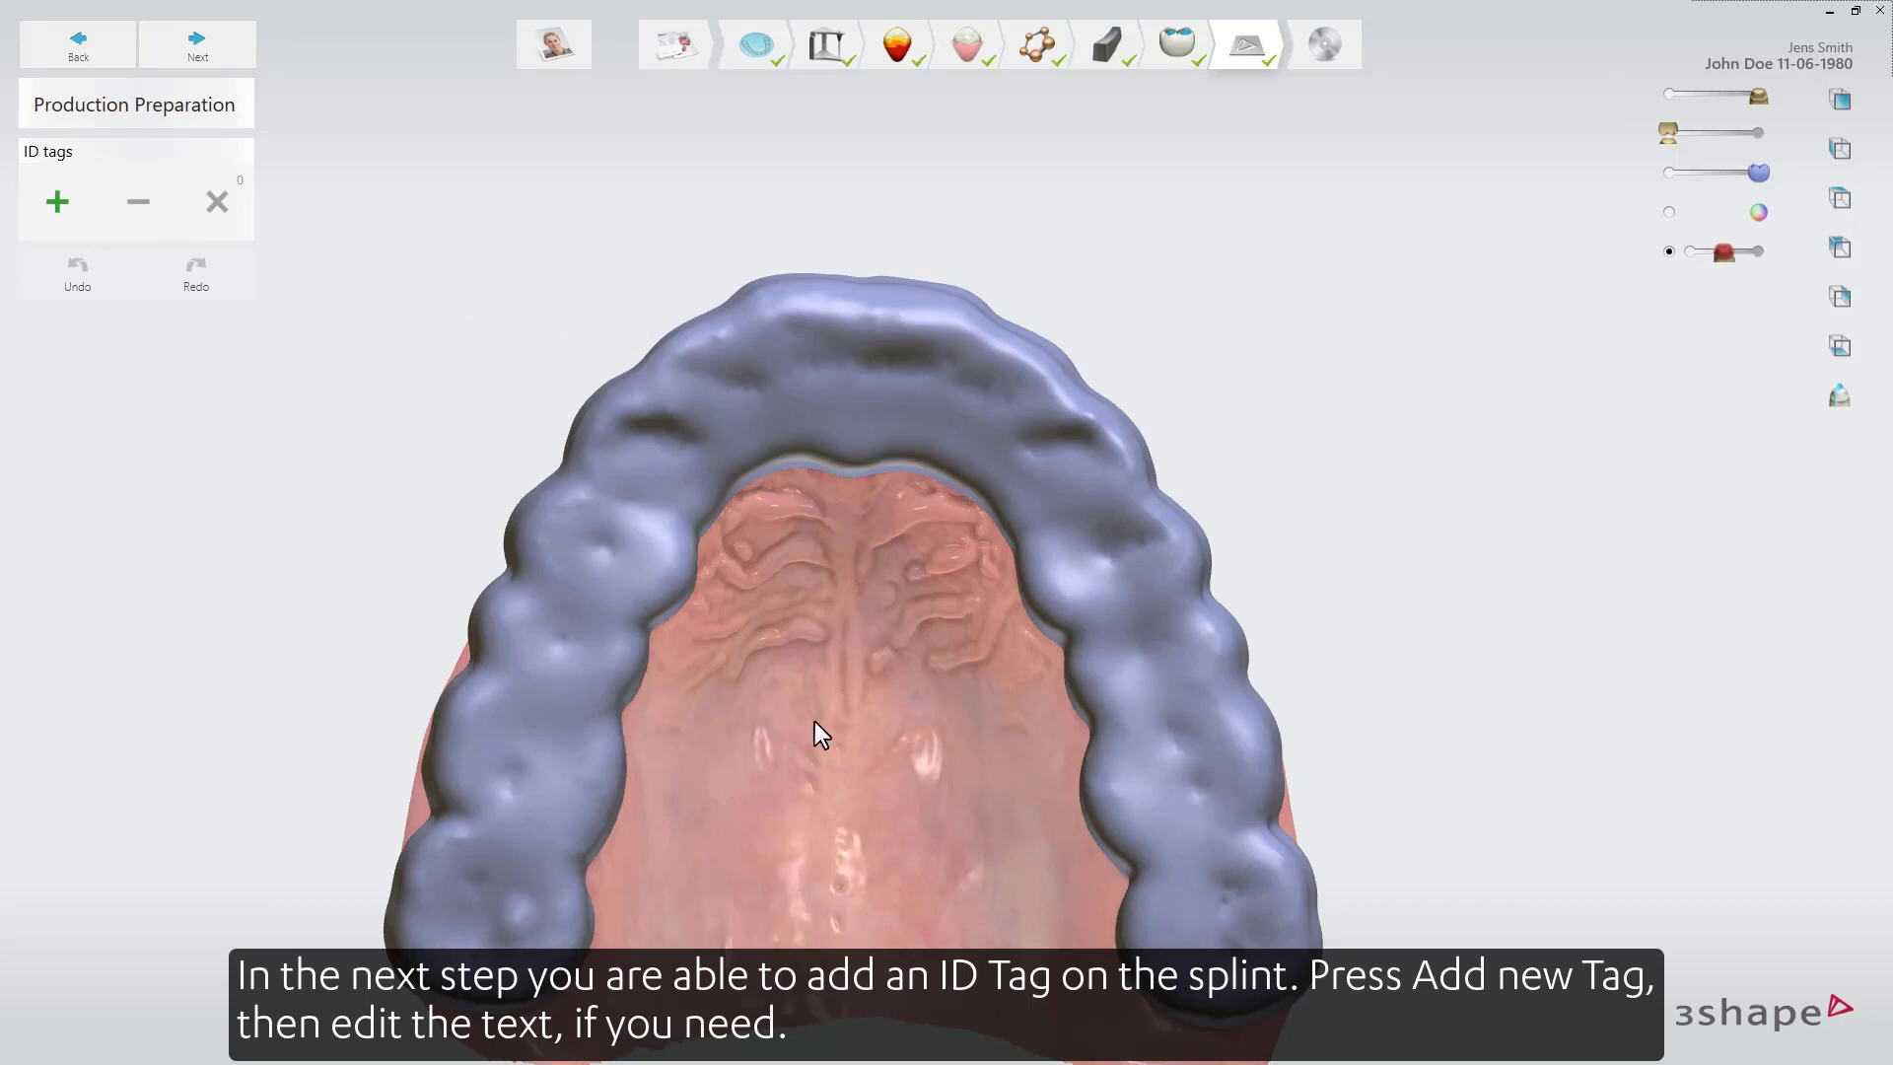
# Add a new ID tag and append _splint to its text.
pyautogui.moveTo(849, 664); pyautogui.dragTo(852, 518, button='middle')
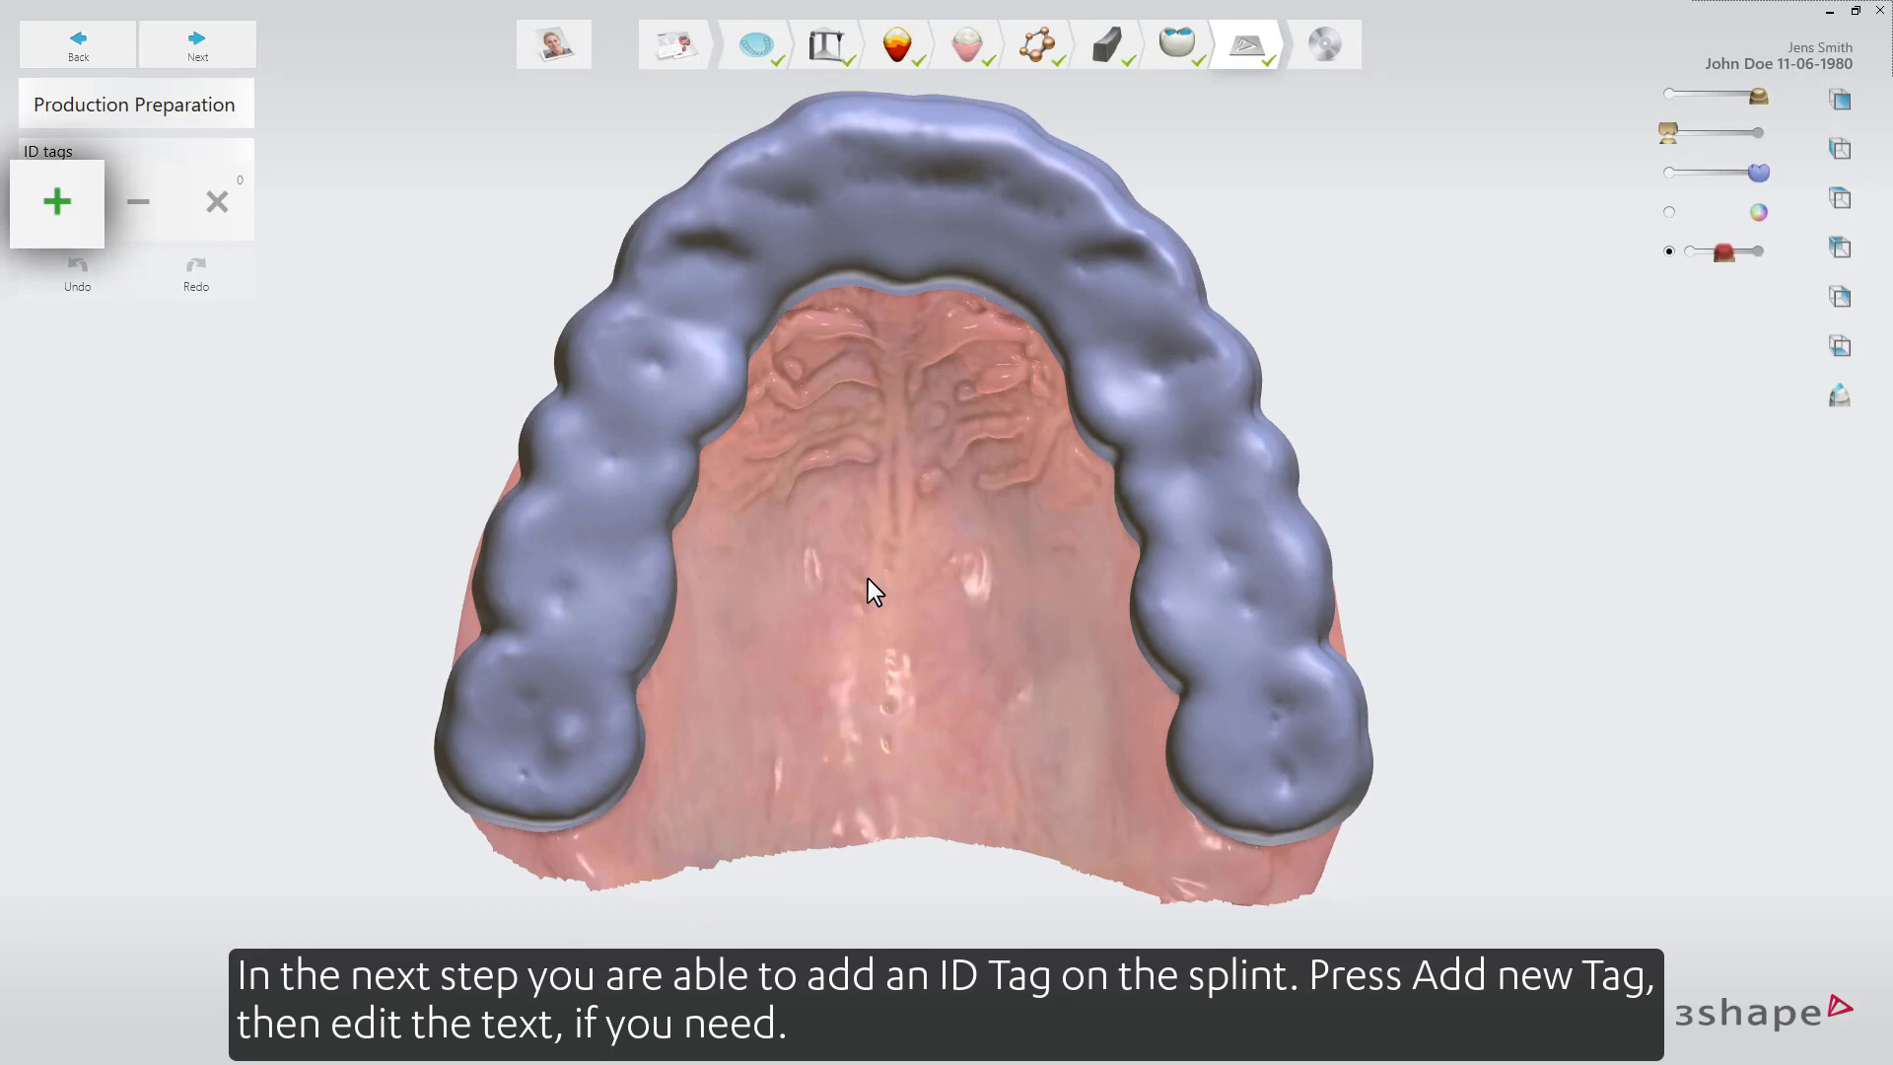
pyautogui.click(62, 199)
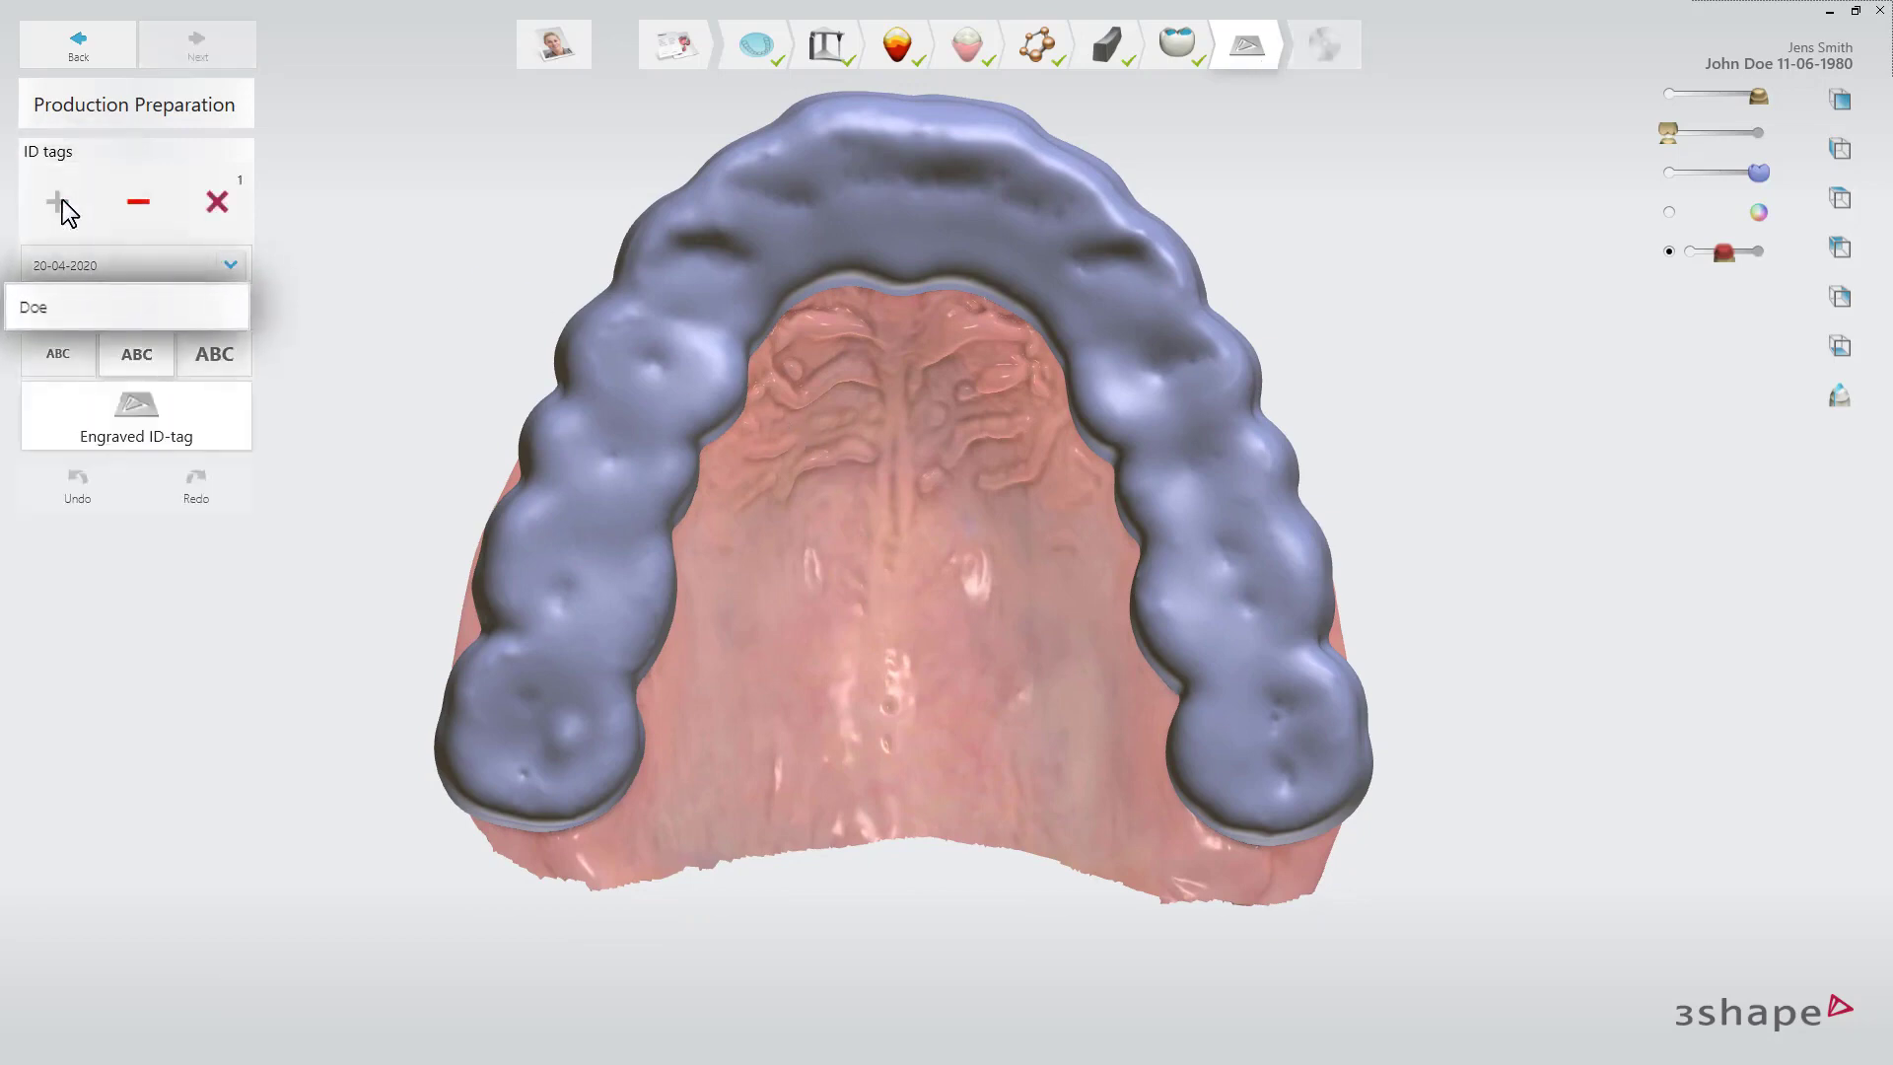
pyautogui.click(90, 313)
pyautogui.write('_splint')
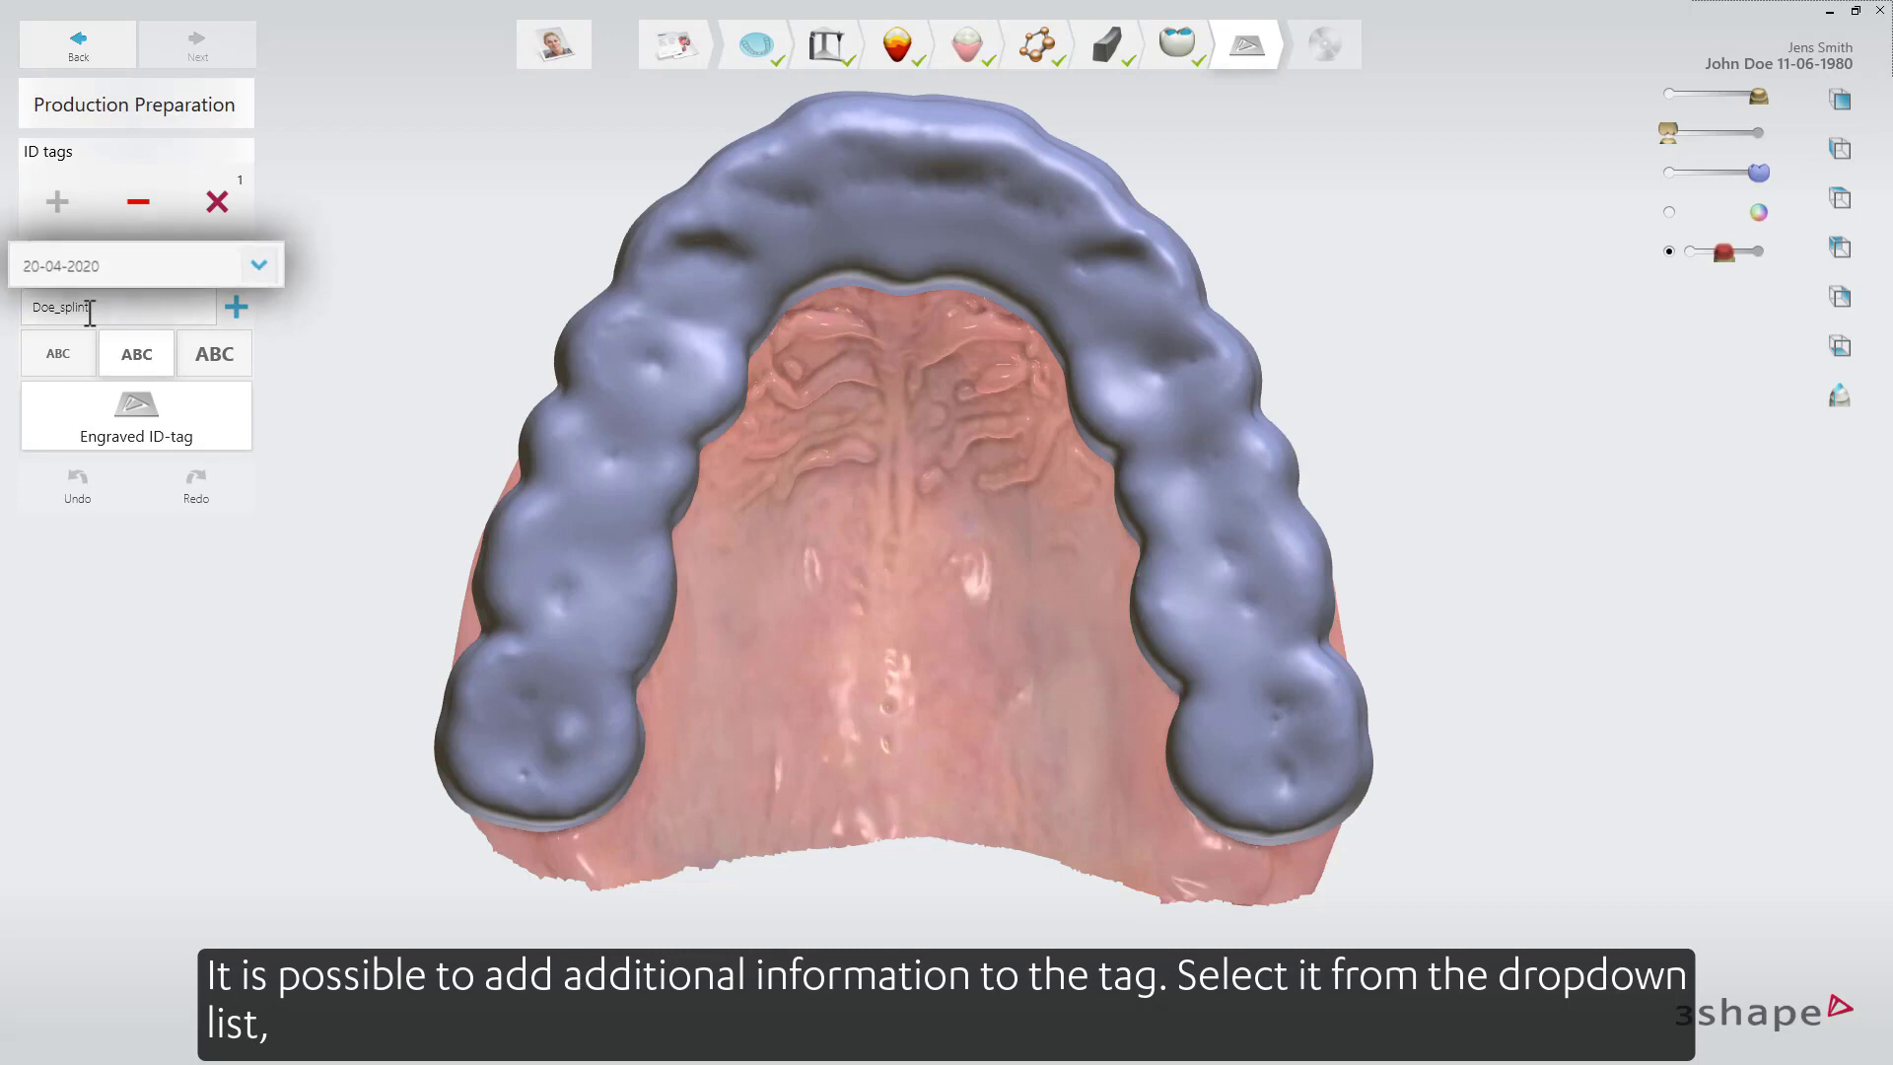
# Append an underscore and the date 20-04-2020 from the information list to the tag text.
pyautogui.click(239, 265)
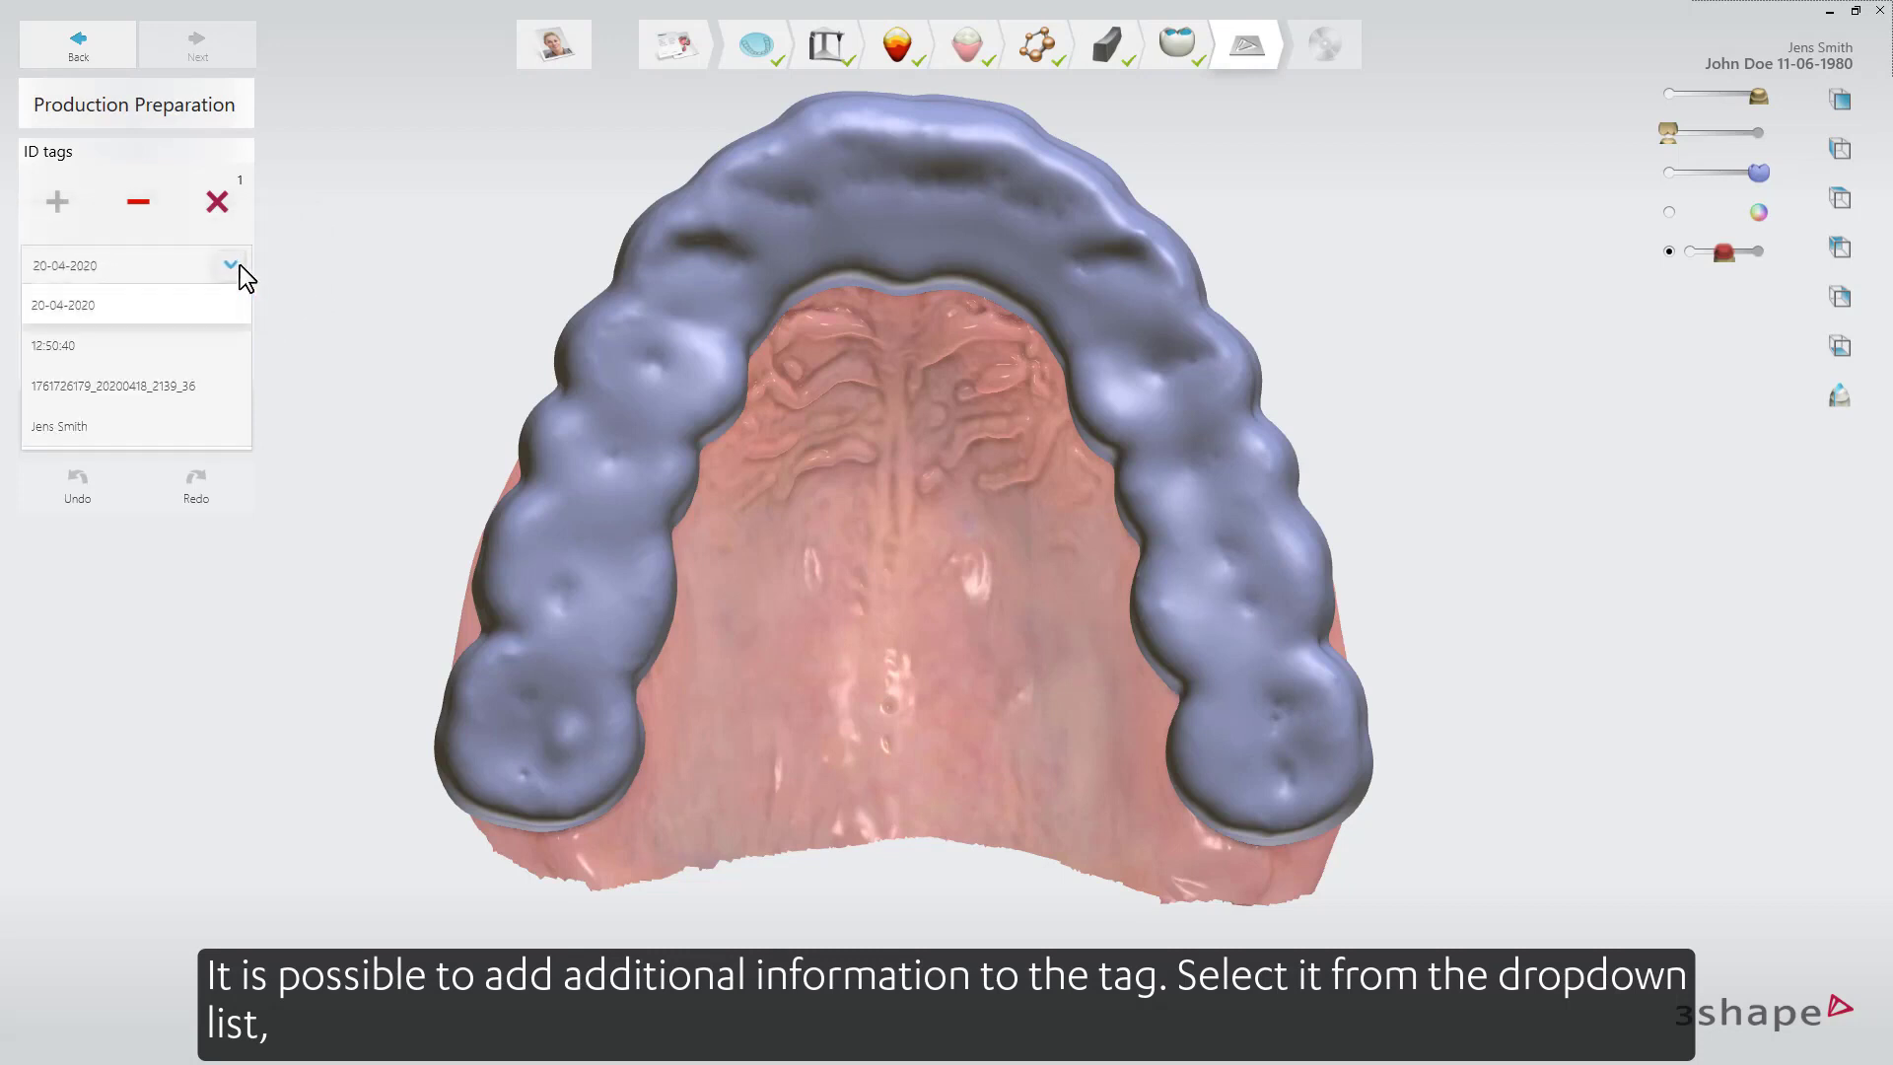
pyautogui.click(306, 251)
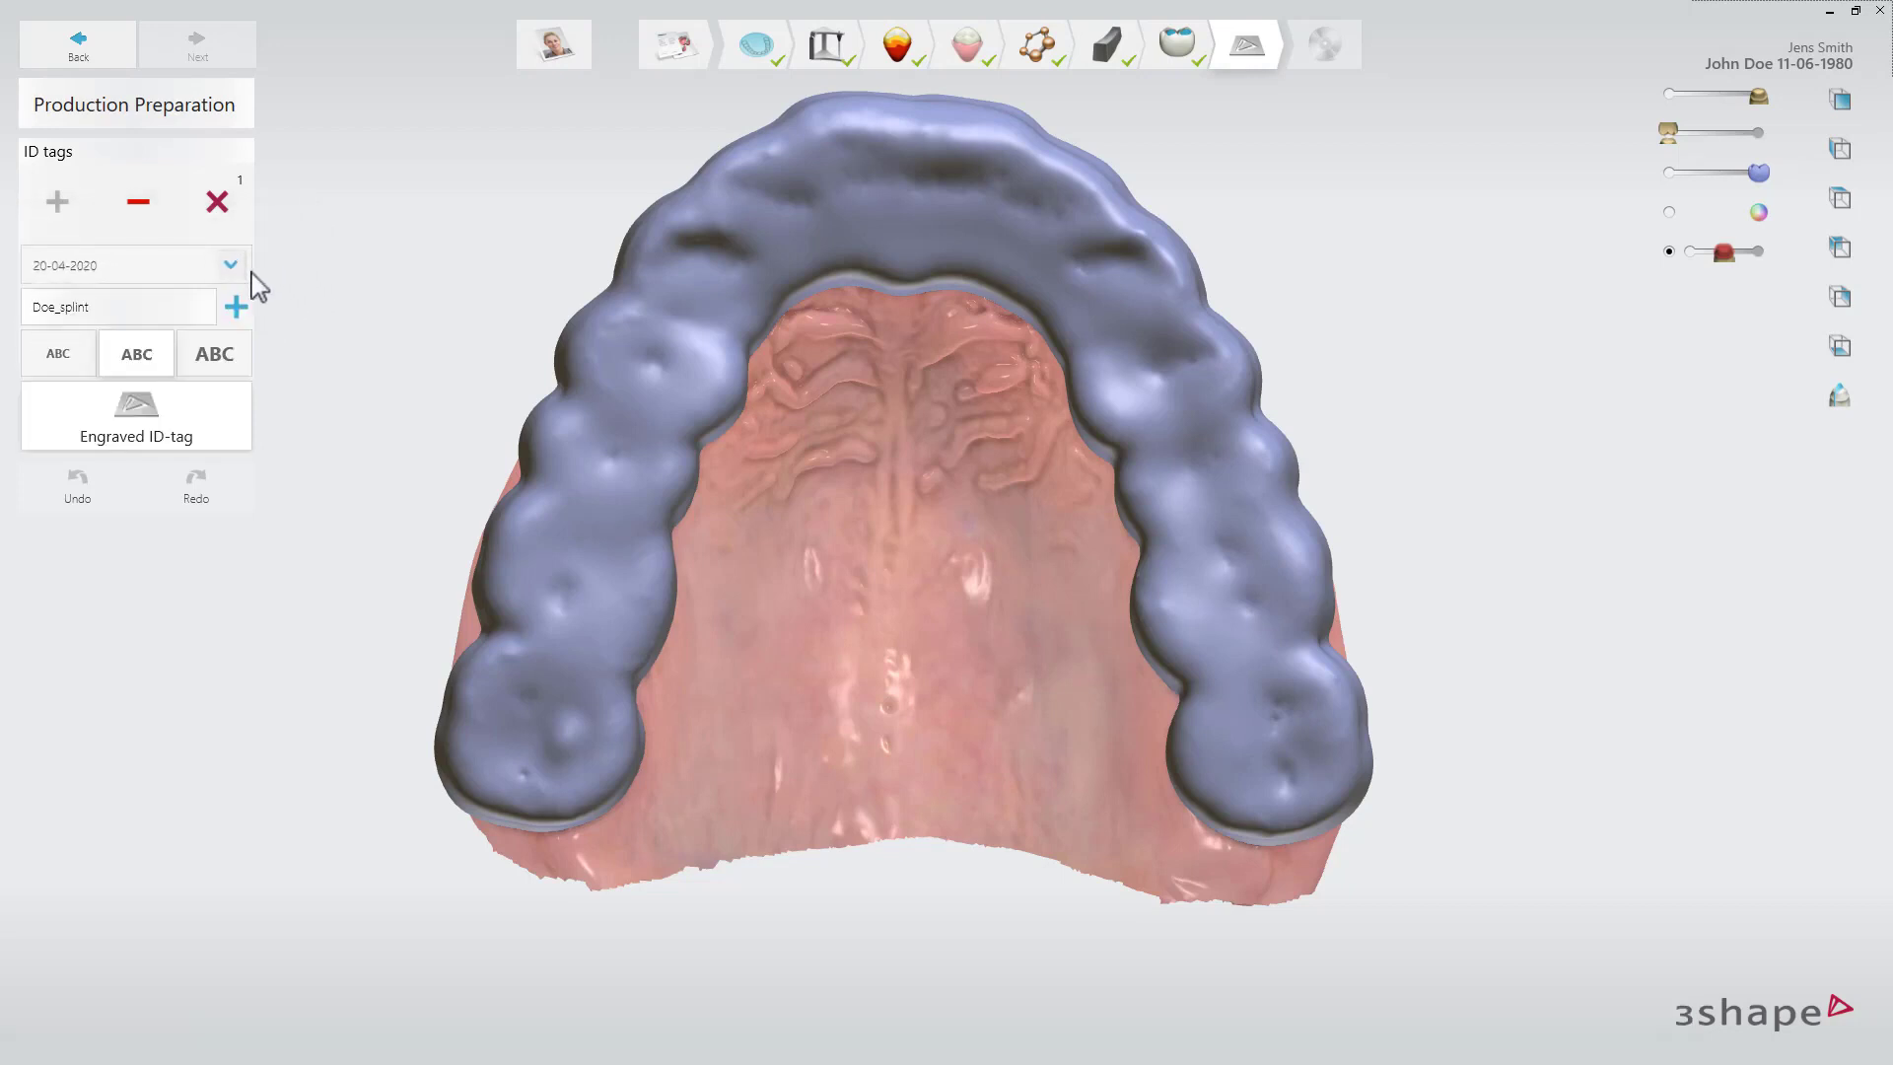
pyautogui.write('_')
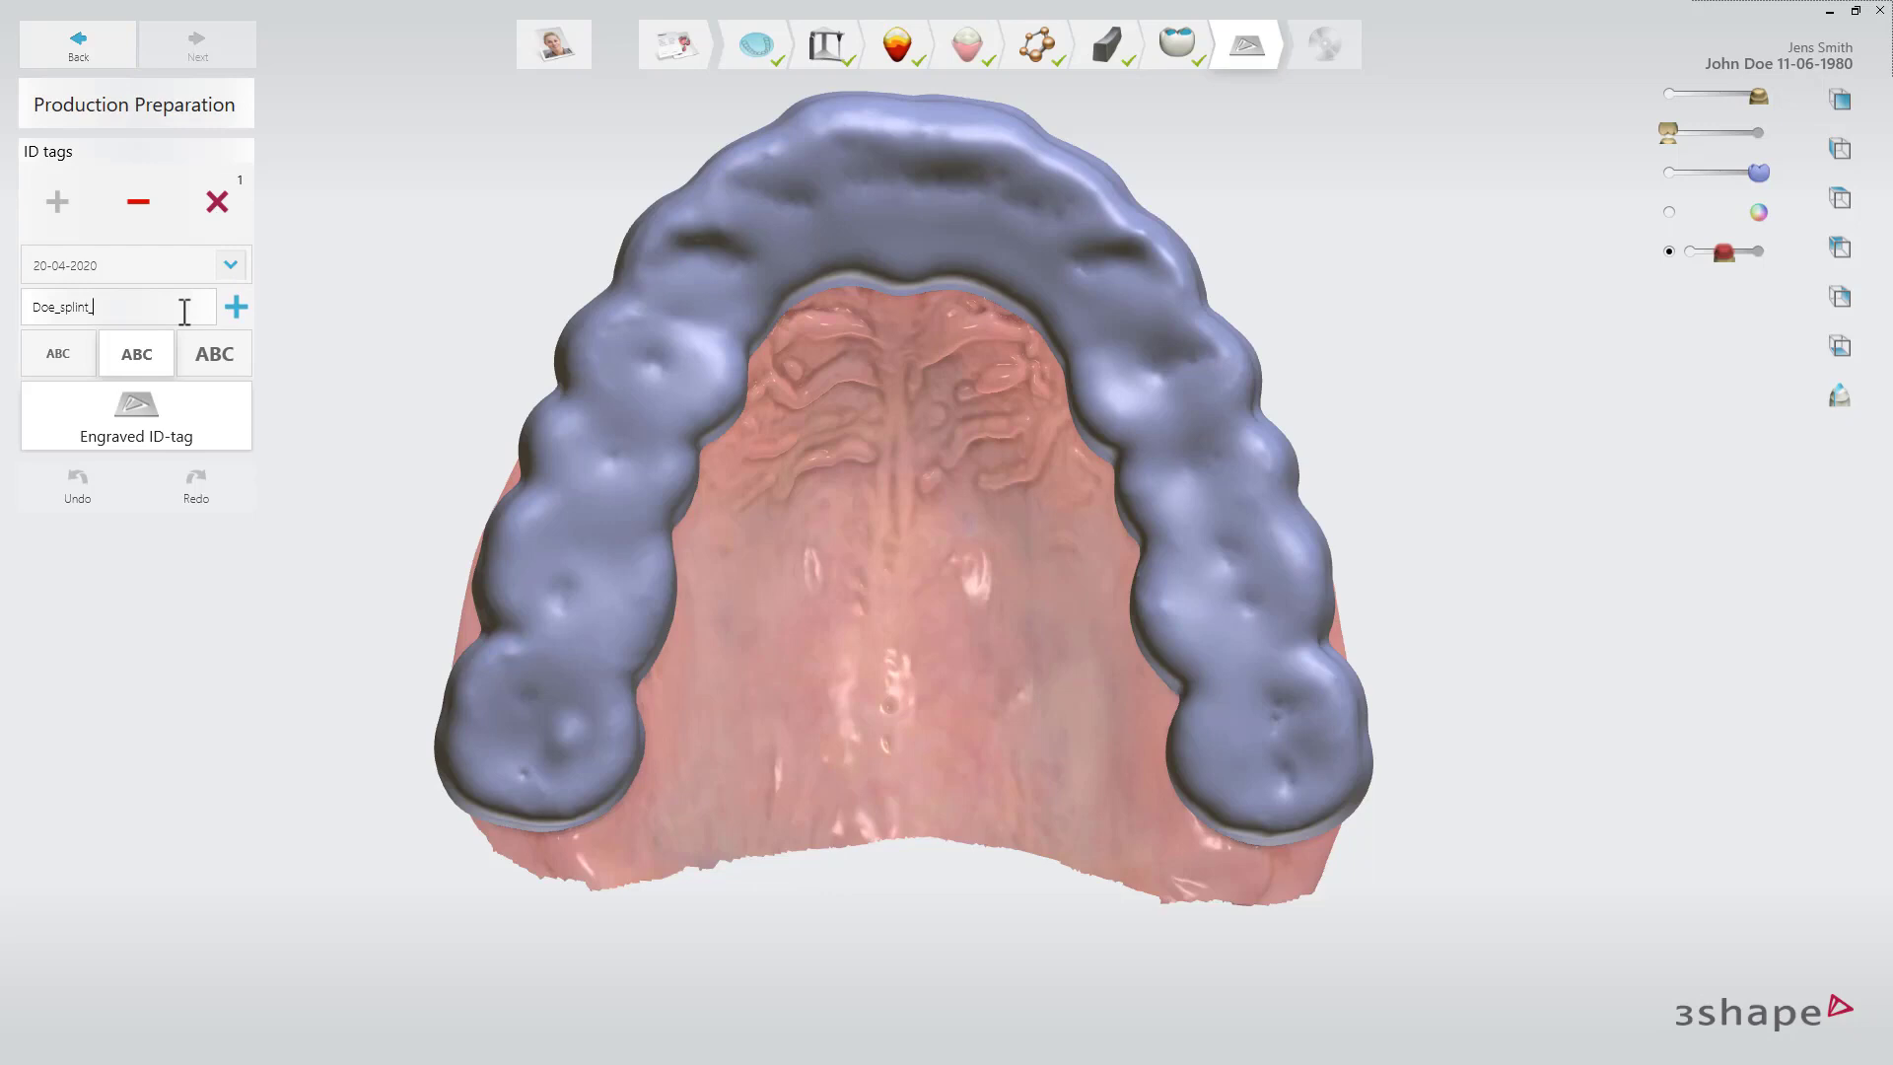
pyautogui.click(237, 308)
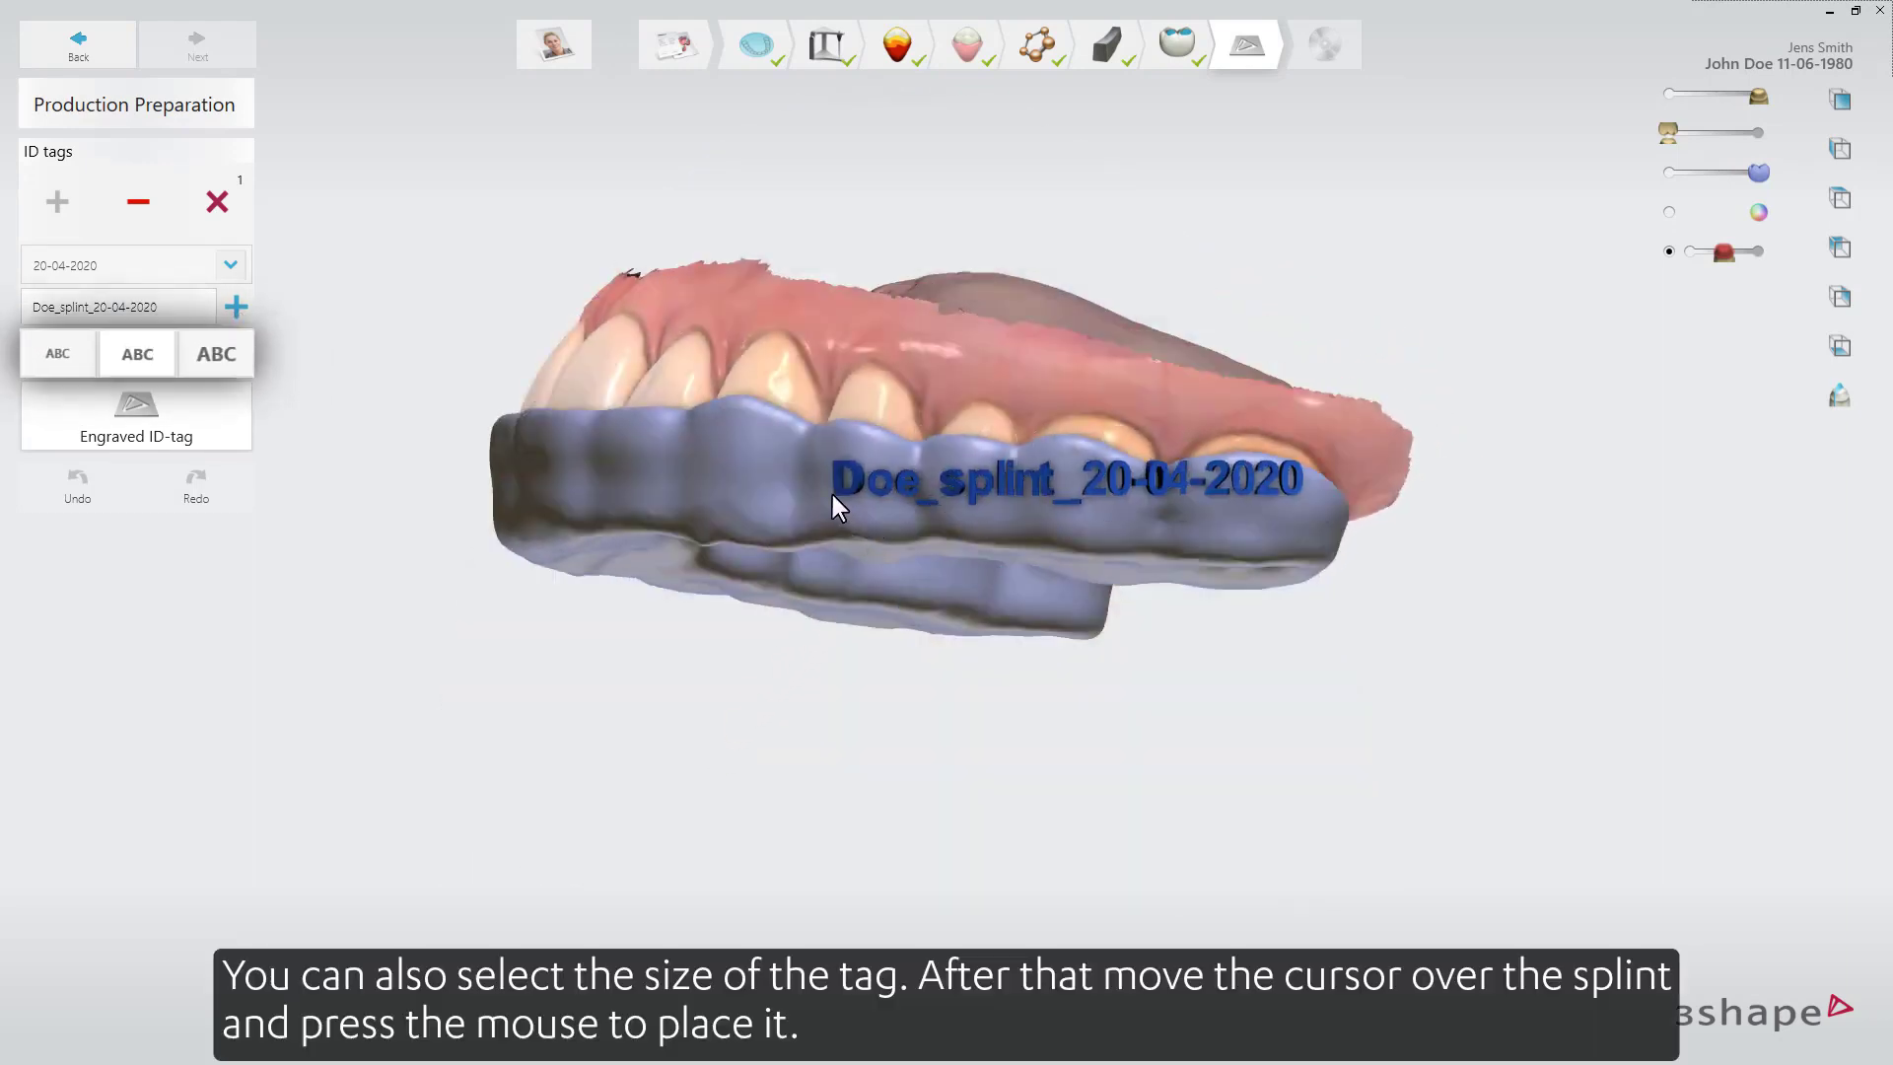
# Choose the smallest tag size, place the tag on the splint's front surface and toggle the engraved ID-tag option.
pyautogui.click(33, 353)
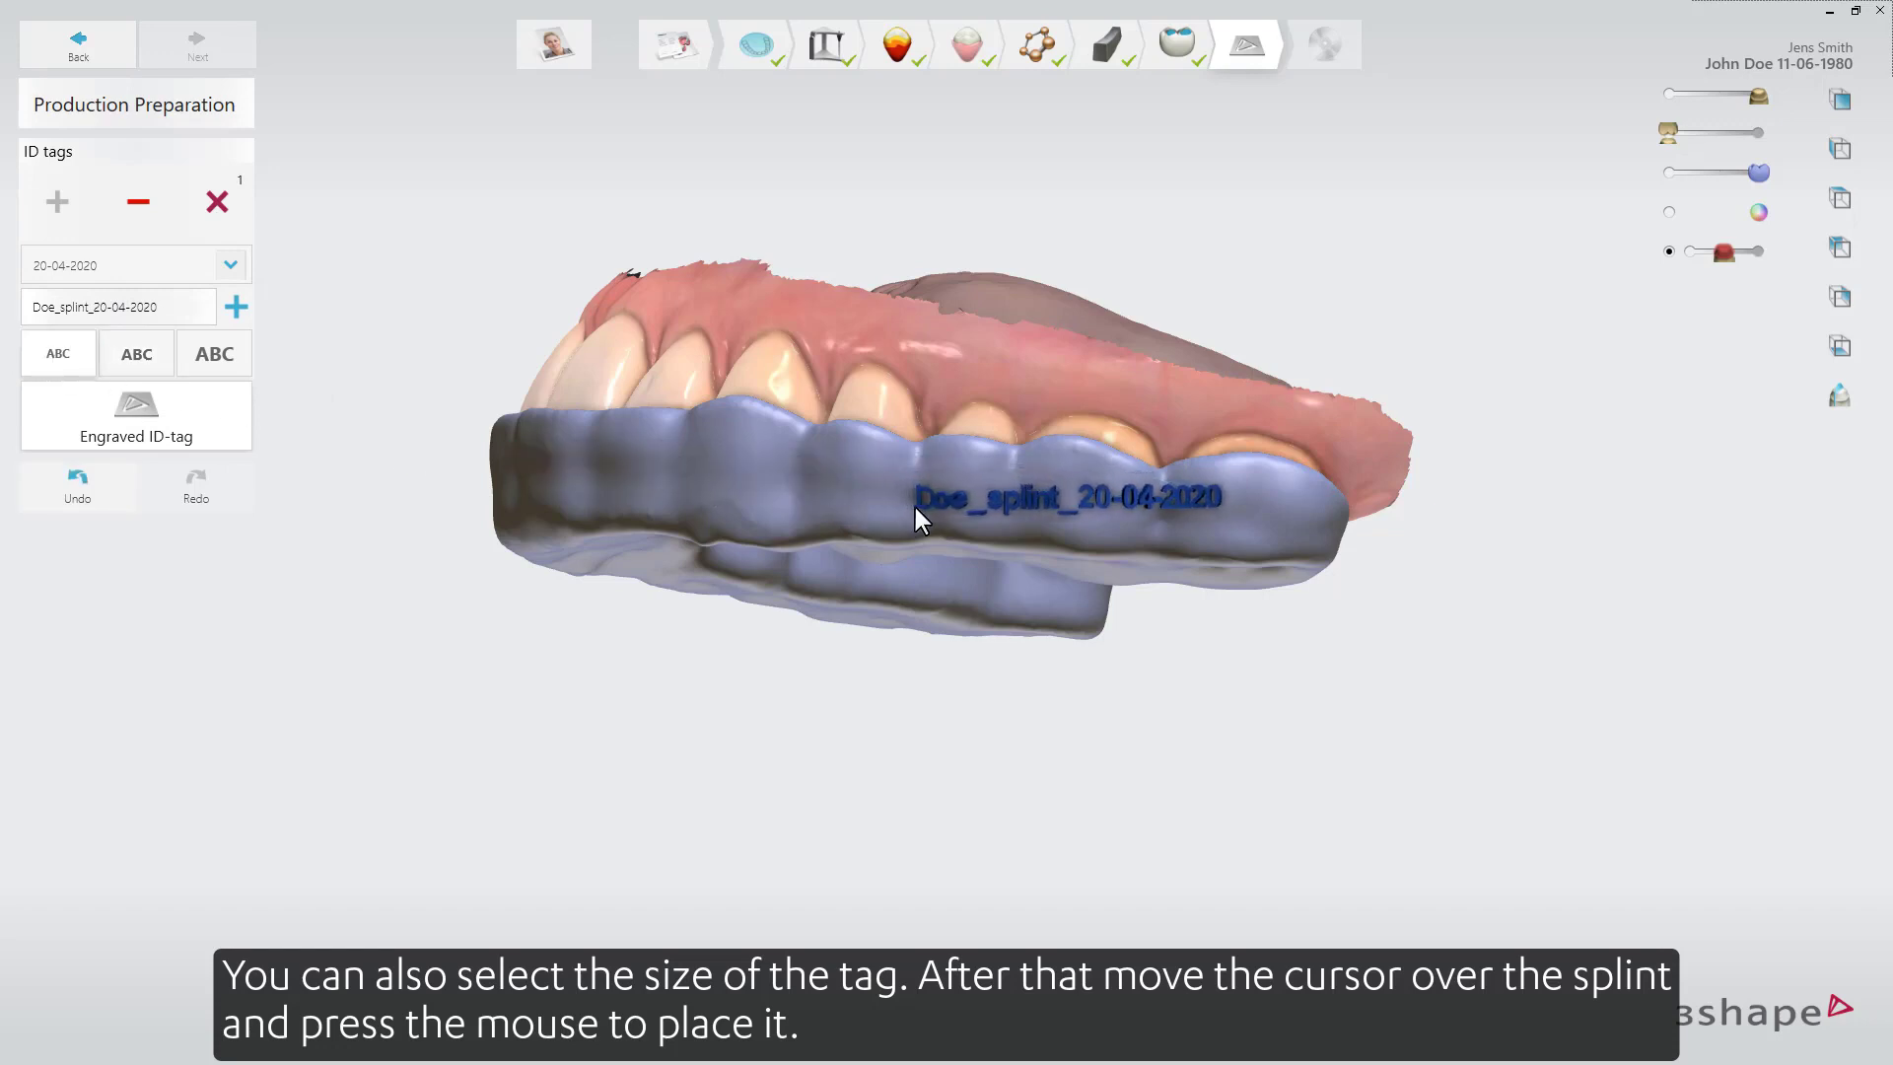
pyautogui.click(915, 507)
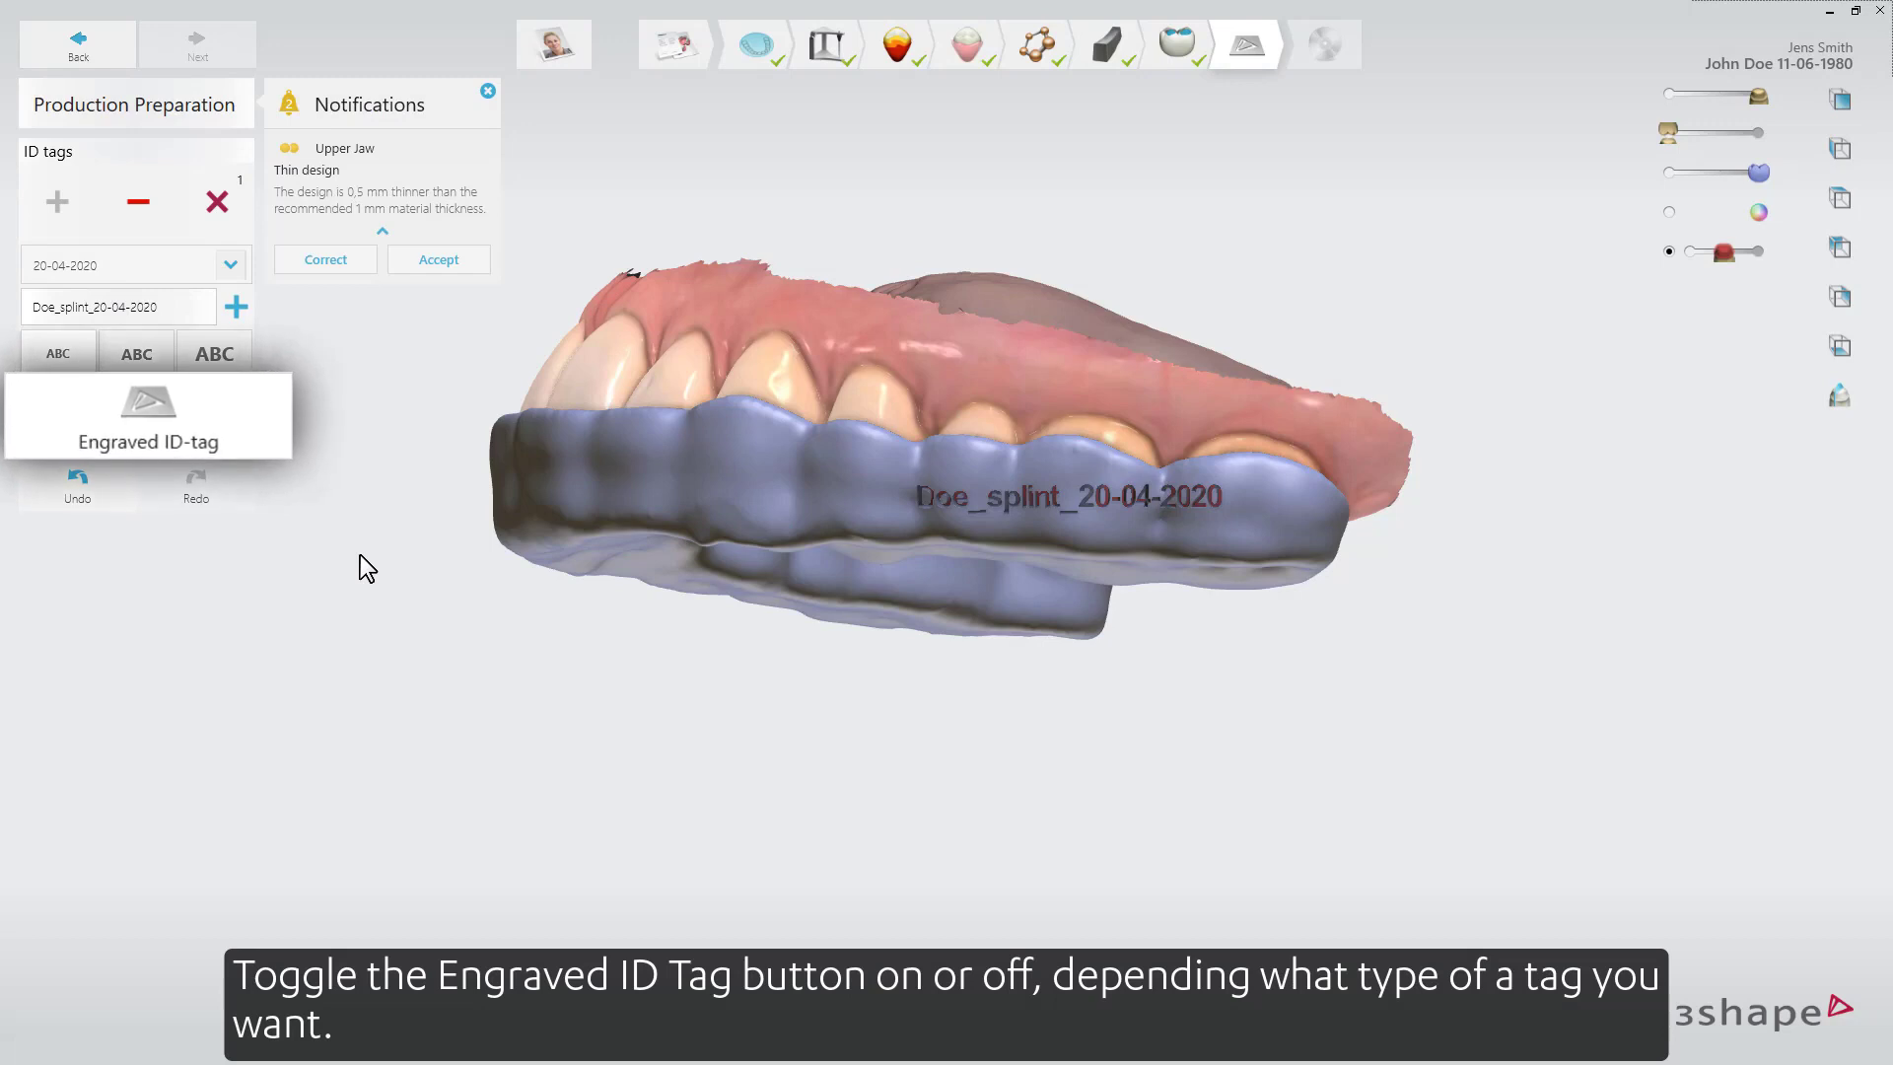
pyautogui.click(234, 441)
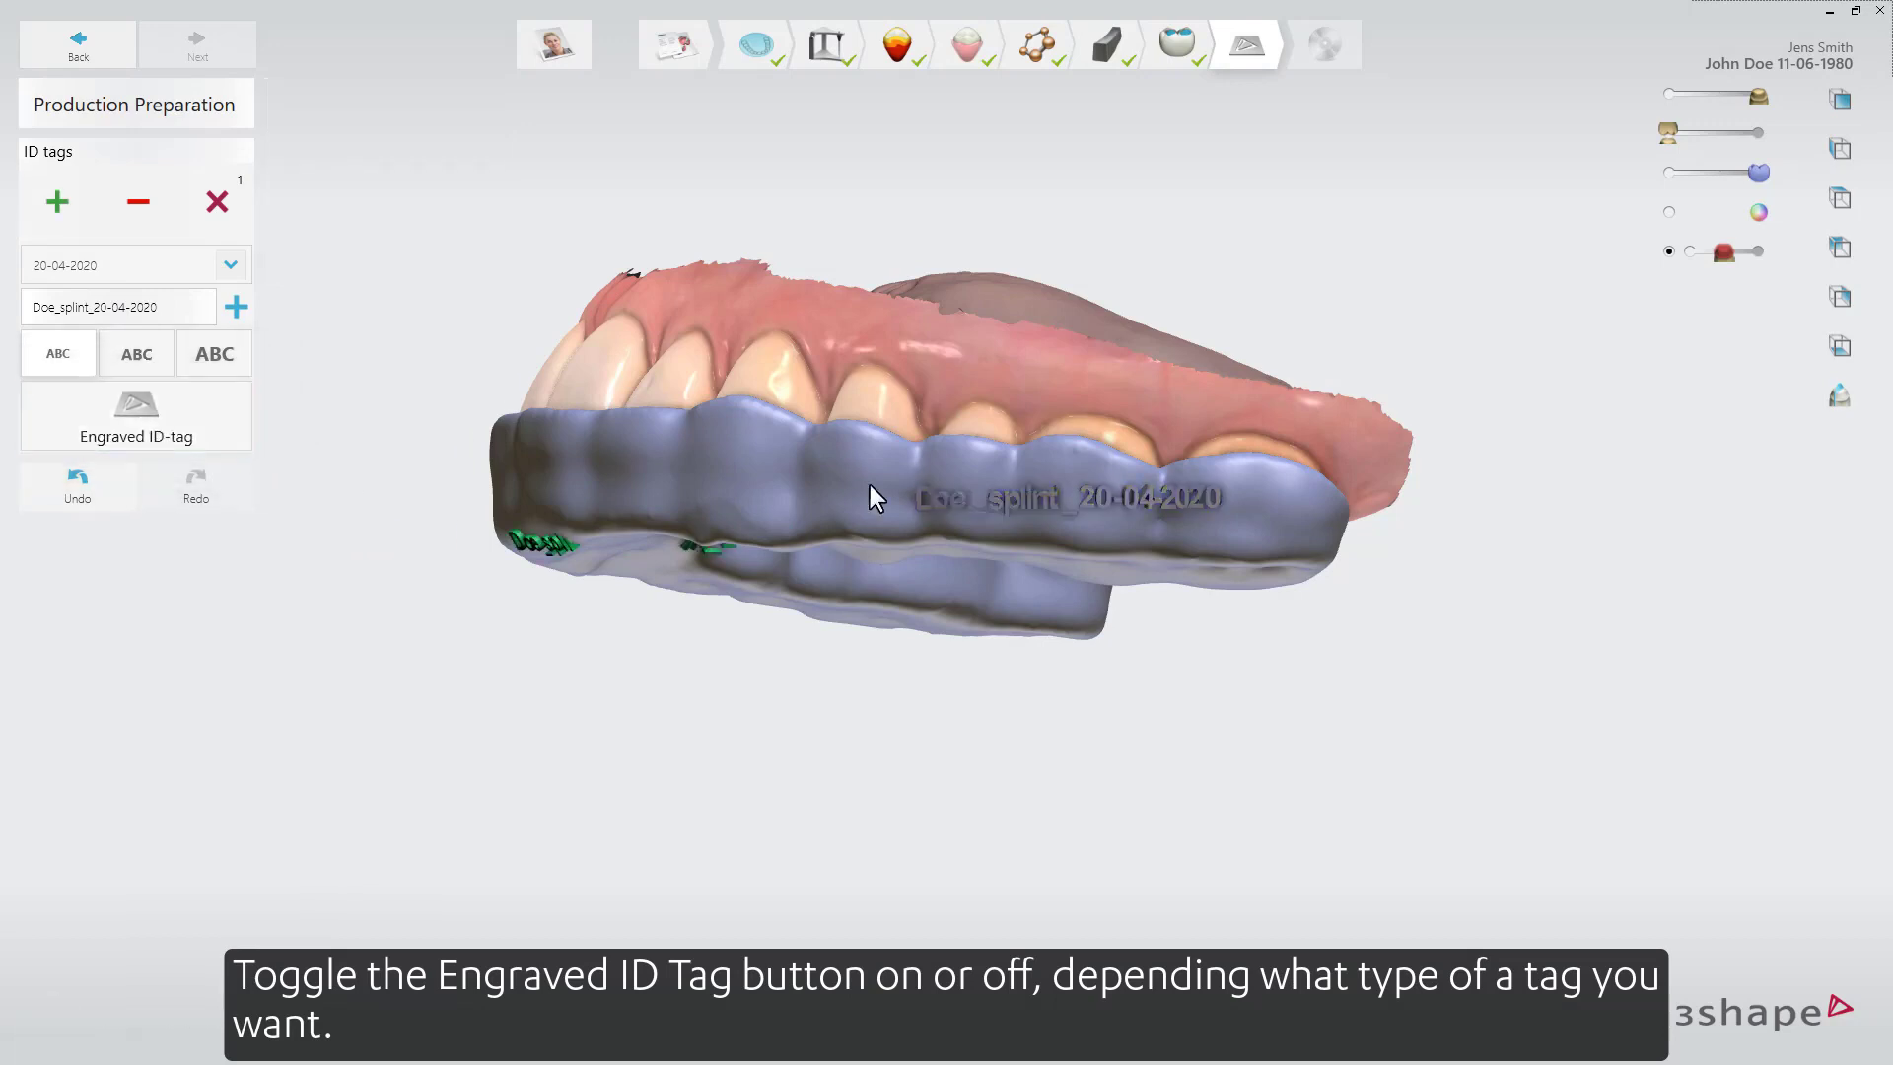
# Add a second ID tag and clear its default text.
pyautogui.moveTo(986, 471); pyautogui.dragTo(680, 478, button='right')
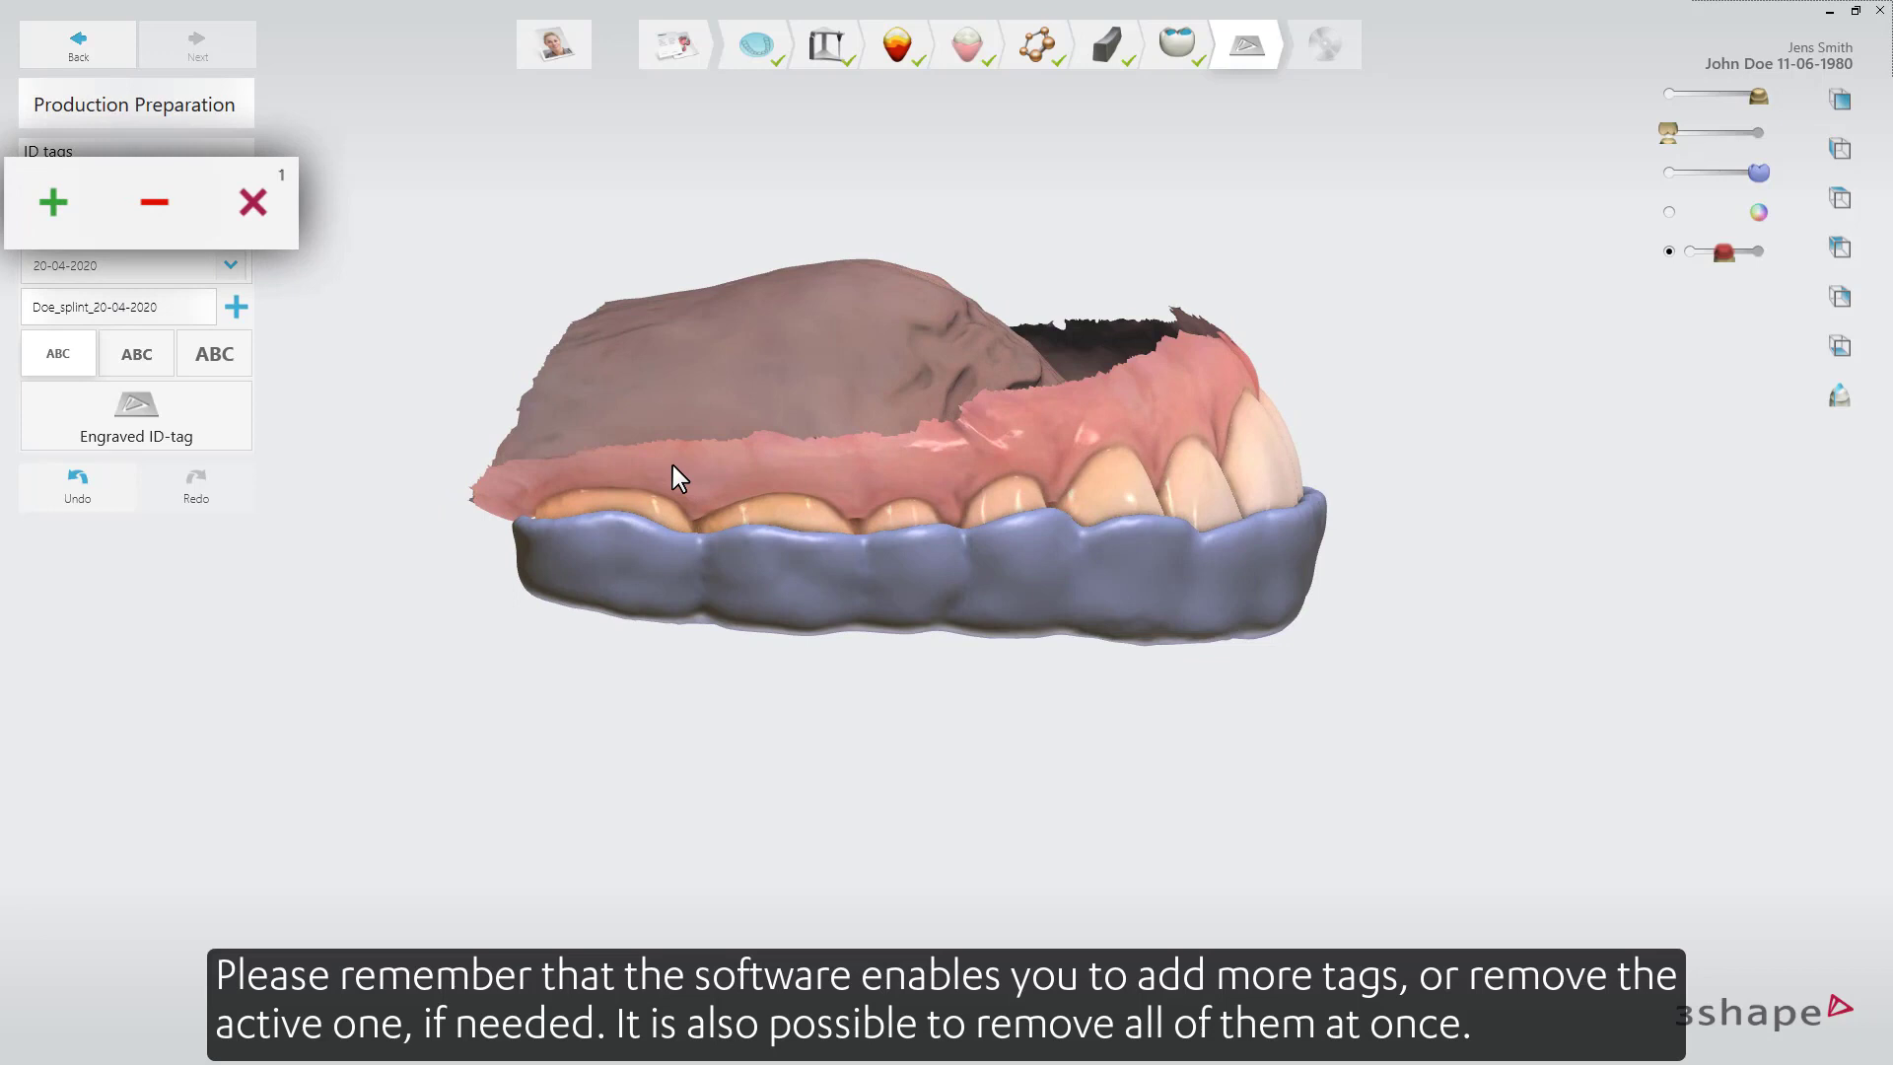
pyautogui.click(56, 204)
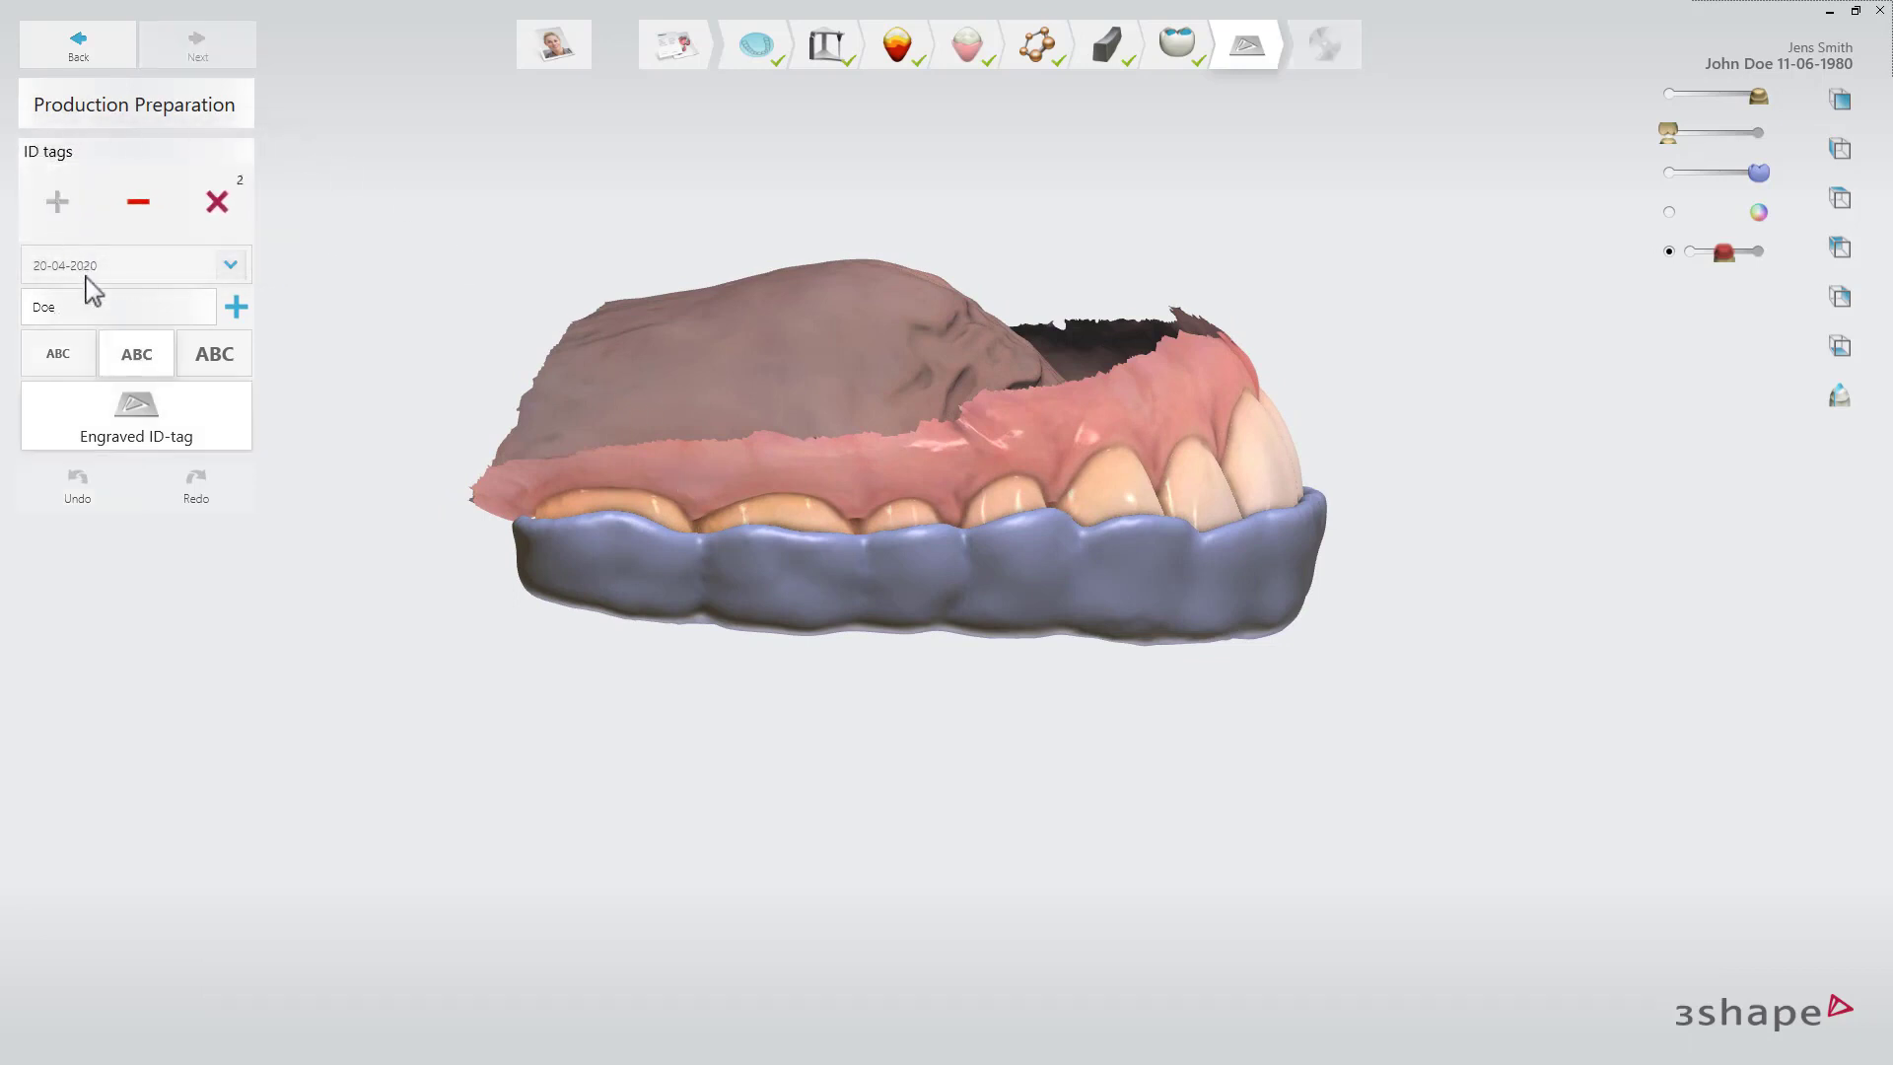
pyautogui.click(94, 305)
pyautogui.press('BackSpace')
pyautogui.press('BackSpace')
pyautogui.press('BackSpace')
# Fill the second tag with the technician's name, choose the small engraved style and place it on the splint.
pyautogui.click(234, 268)
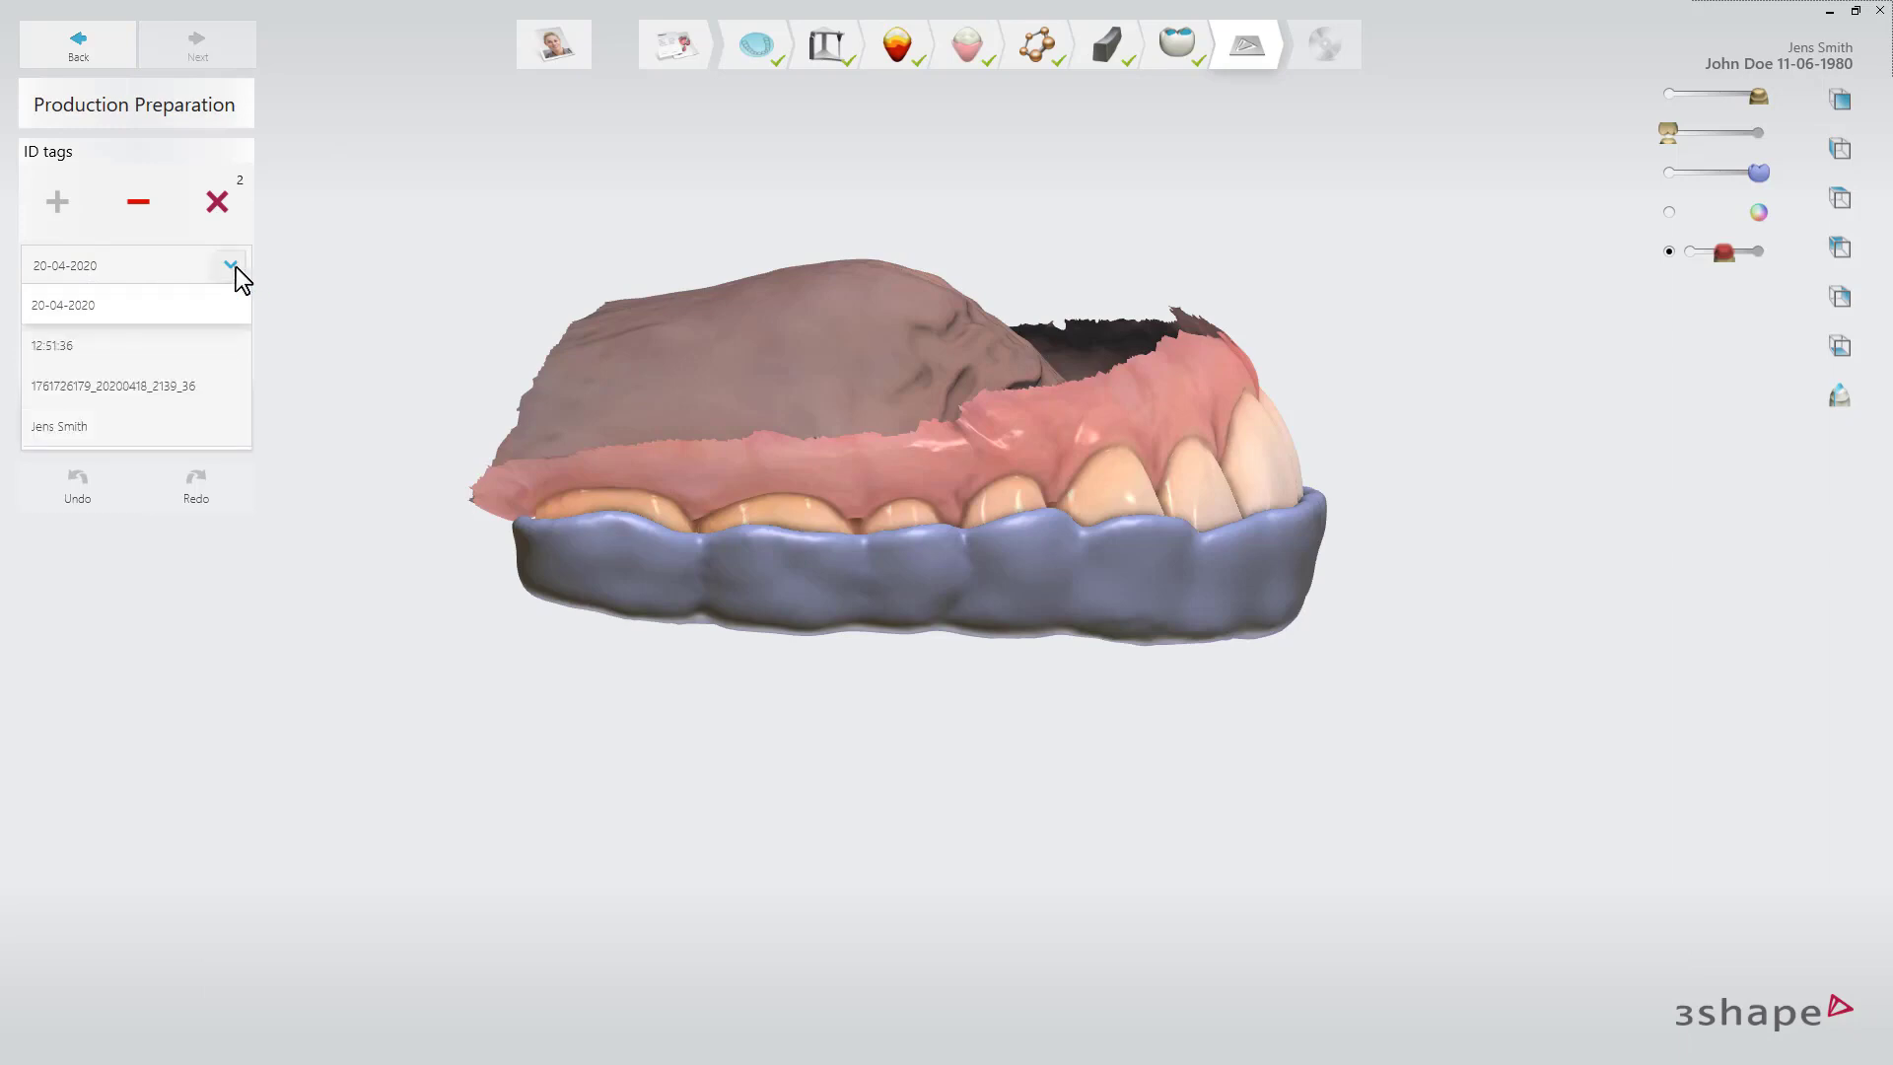
pyautogui.click(86, 426)
pyautogui.click(73, 358)
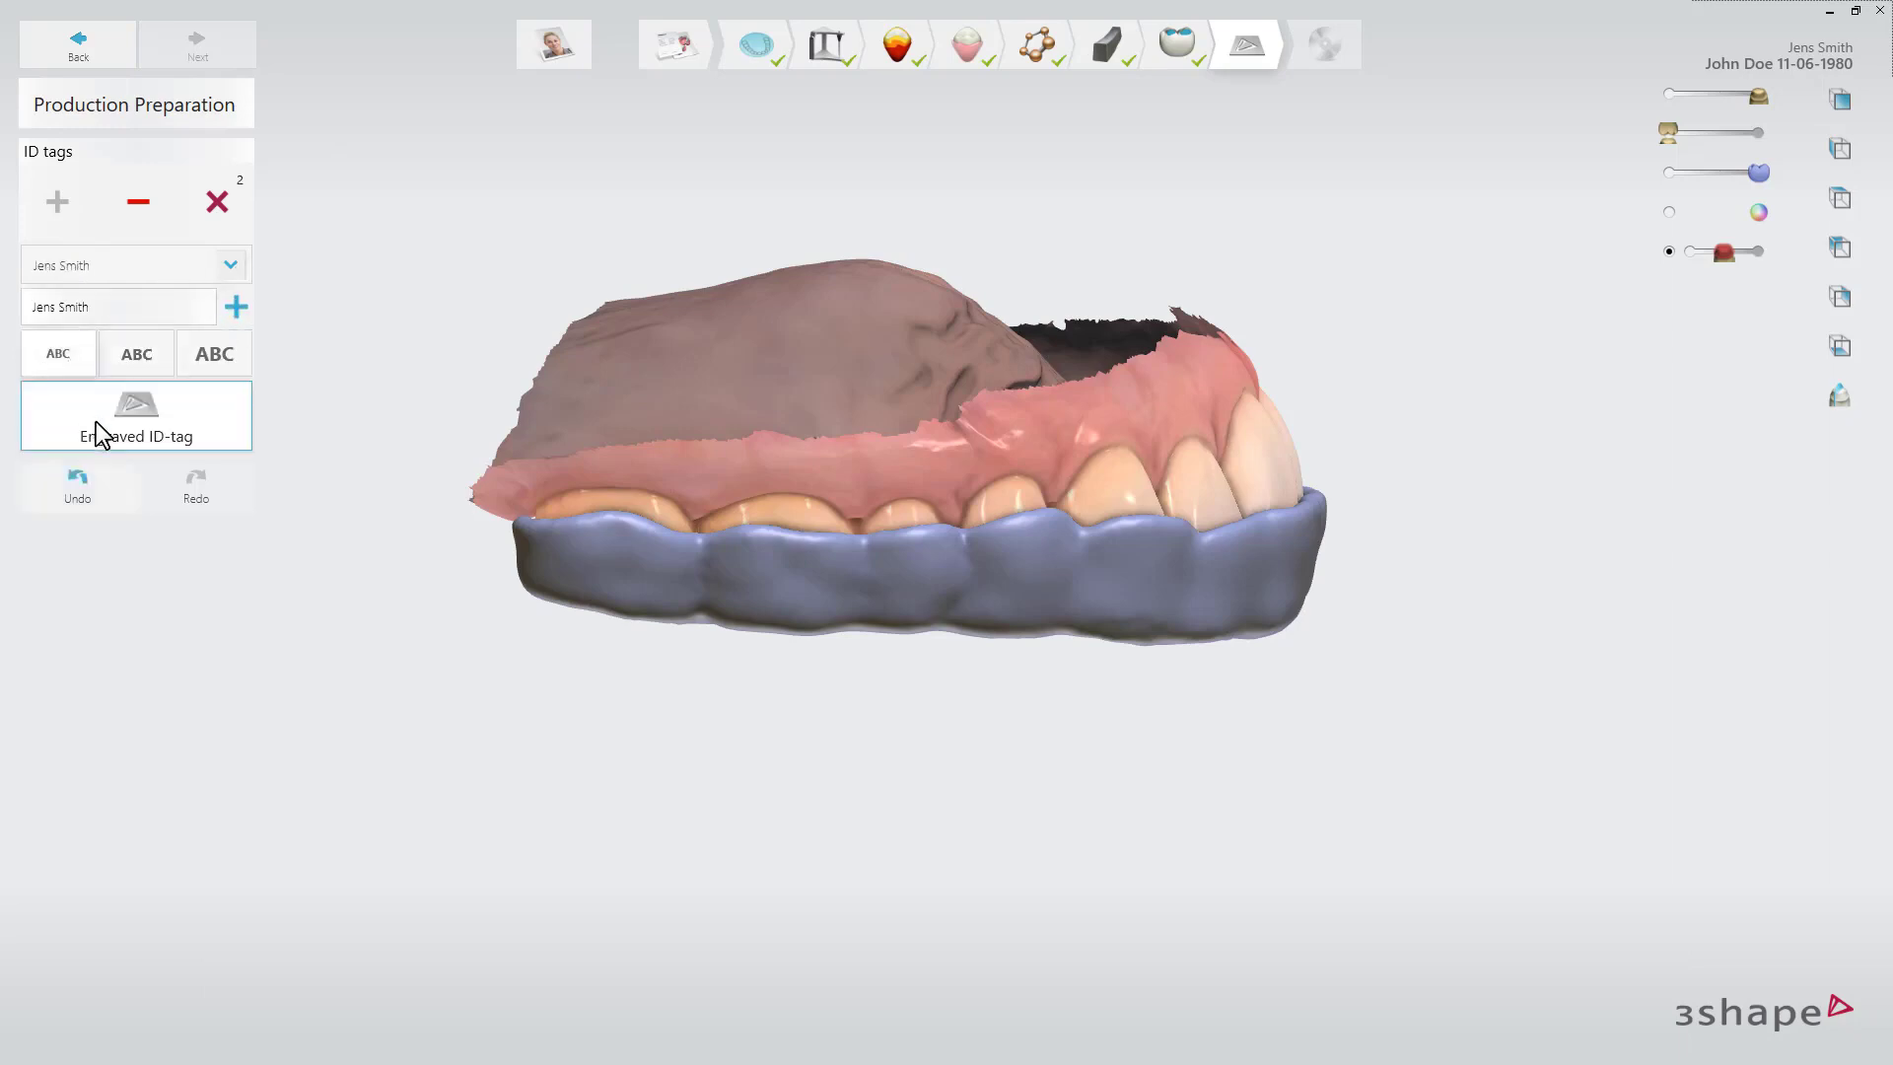
pyautogui.click(93, 430)
pyautogui.click(745, 588)
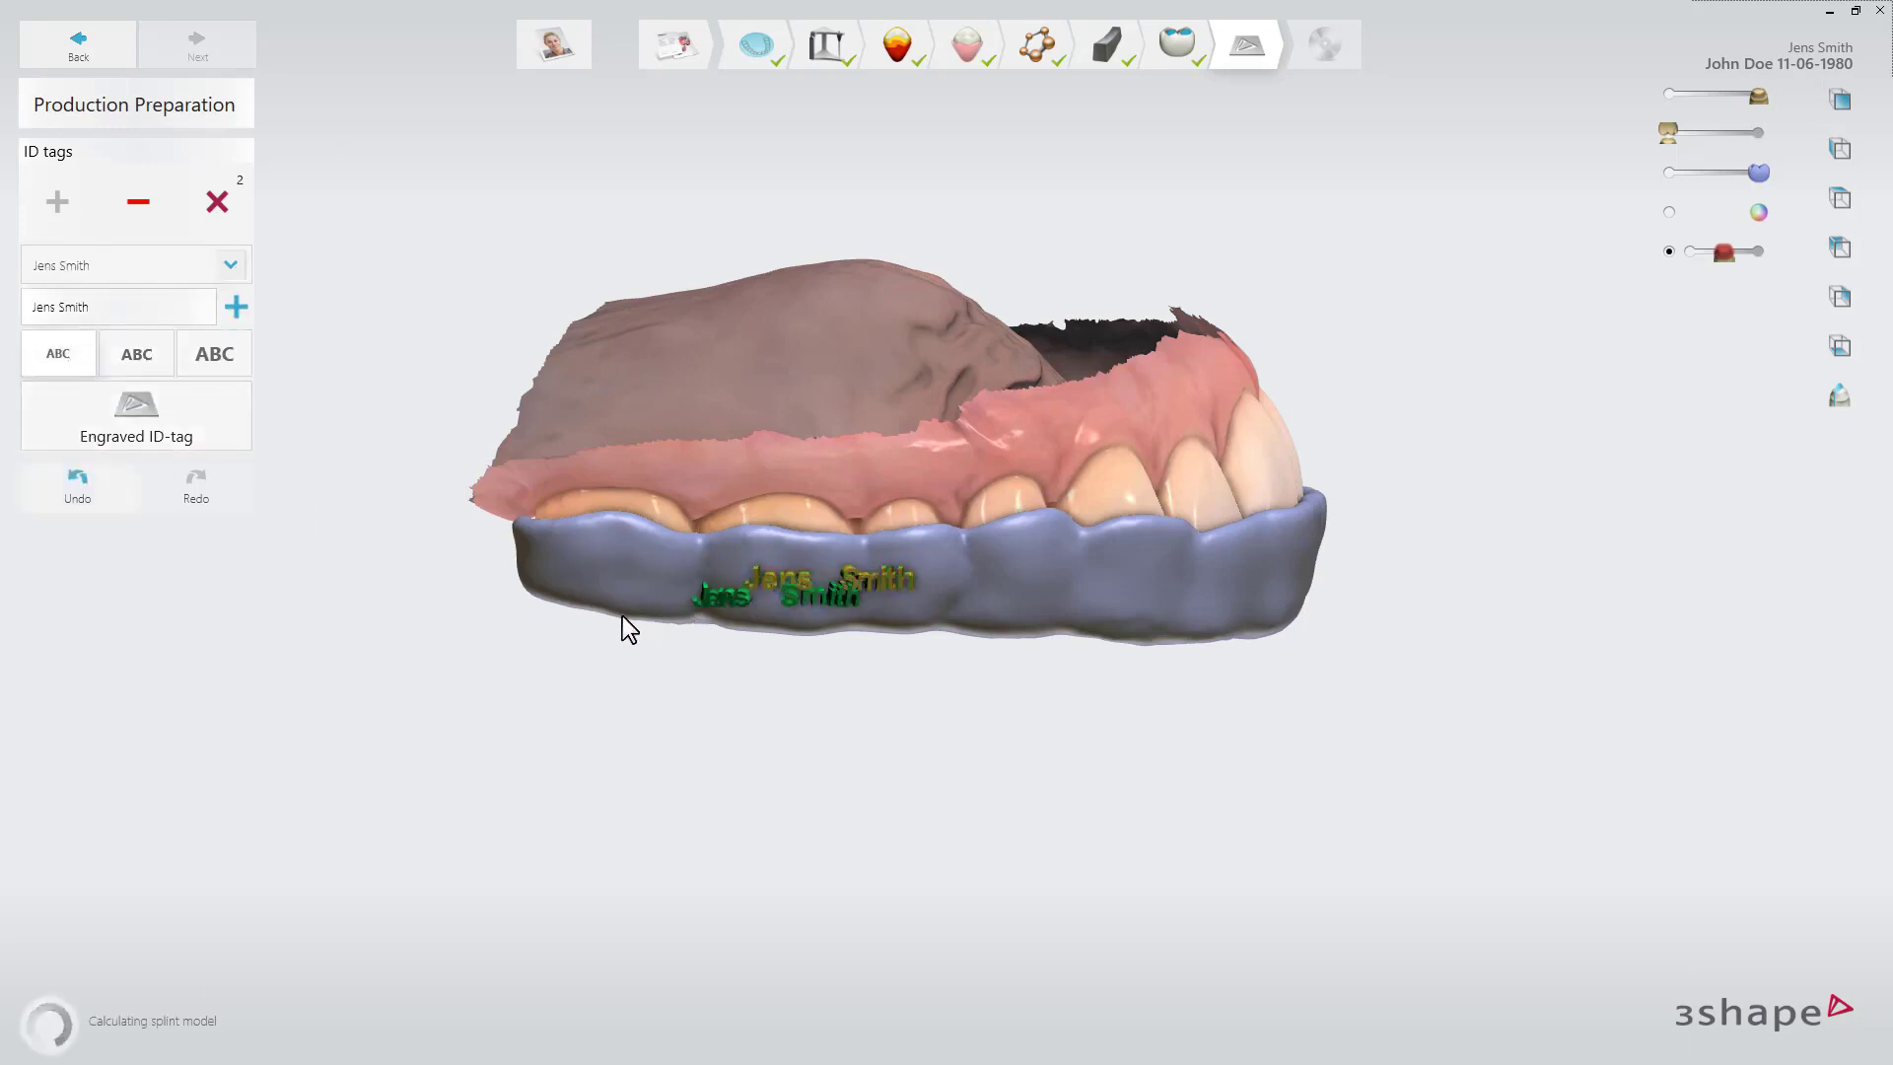
# Finish the design and open the folder with the saved output files.
pyautogui.moveTo(1239, 292); pyautogui.dragTo(813, 405, button='right')
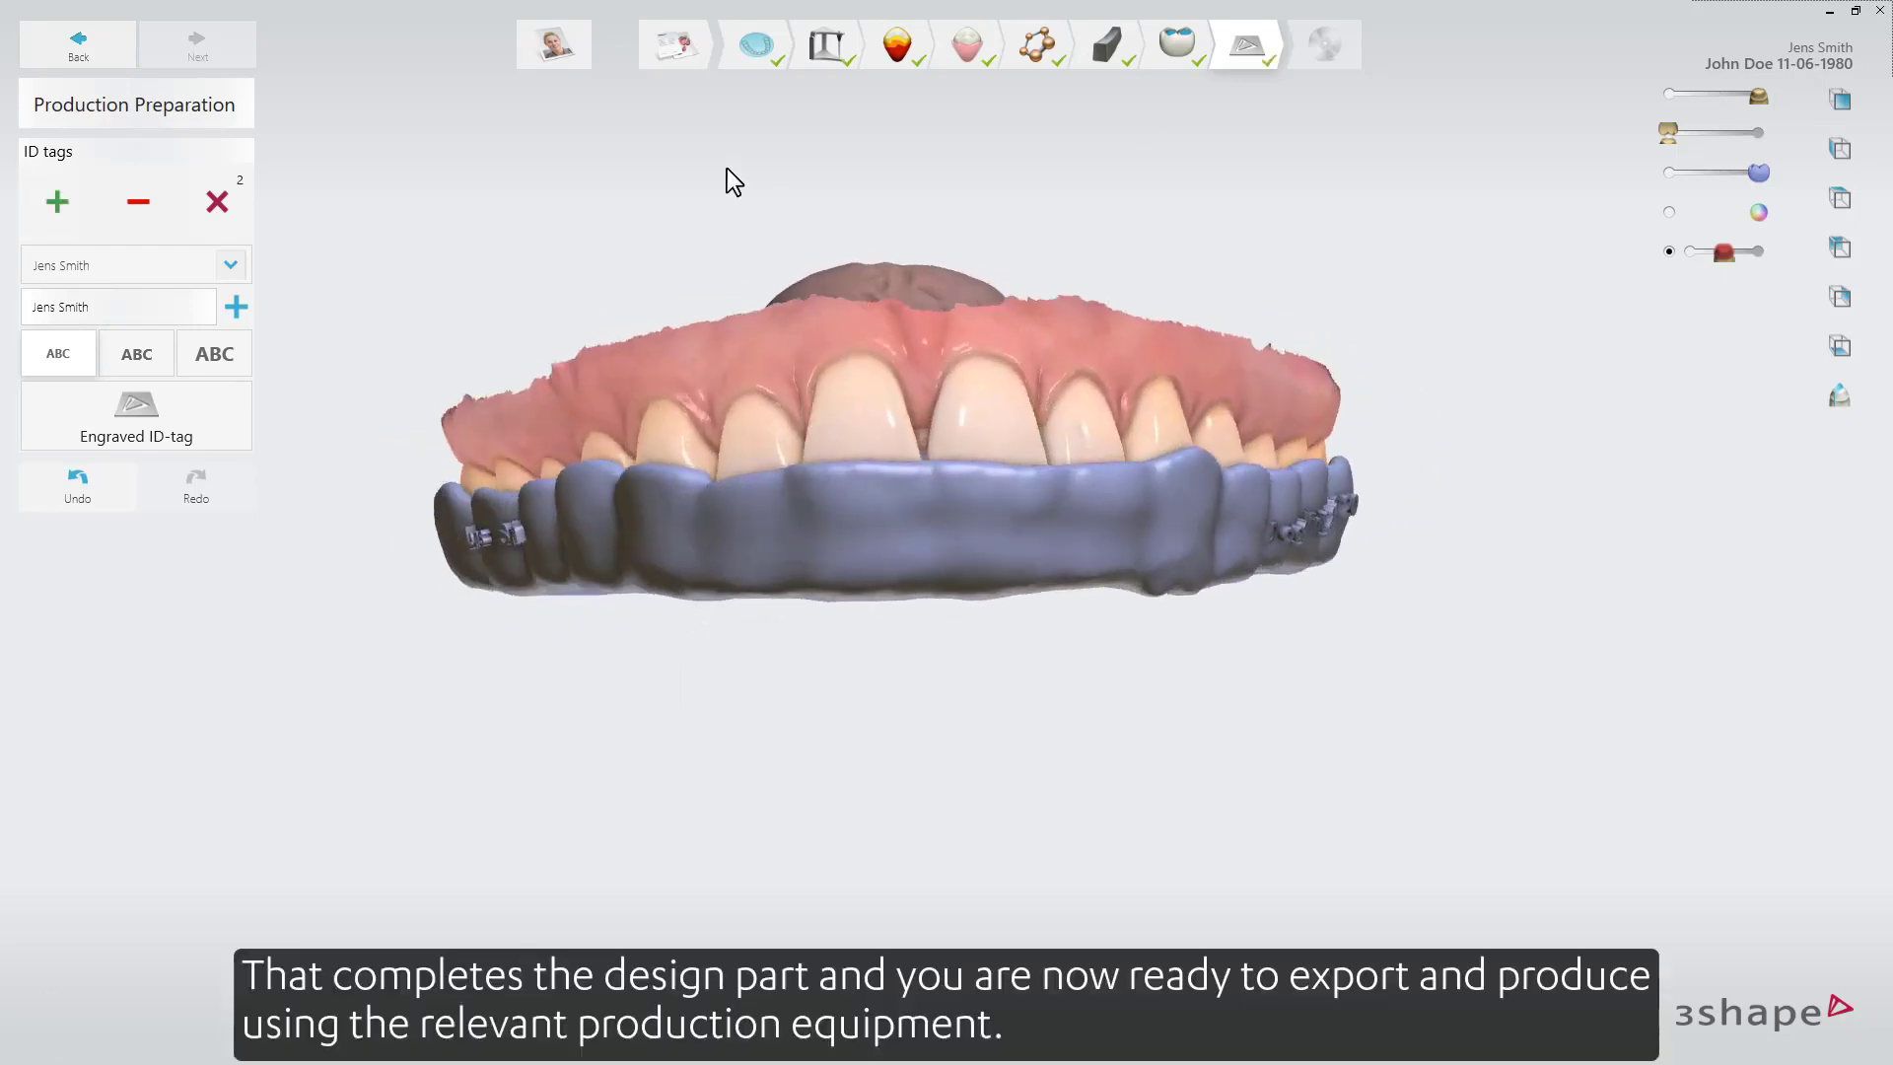
pyautogui.click(227, 55)
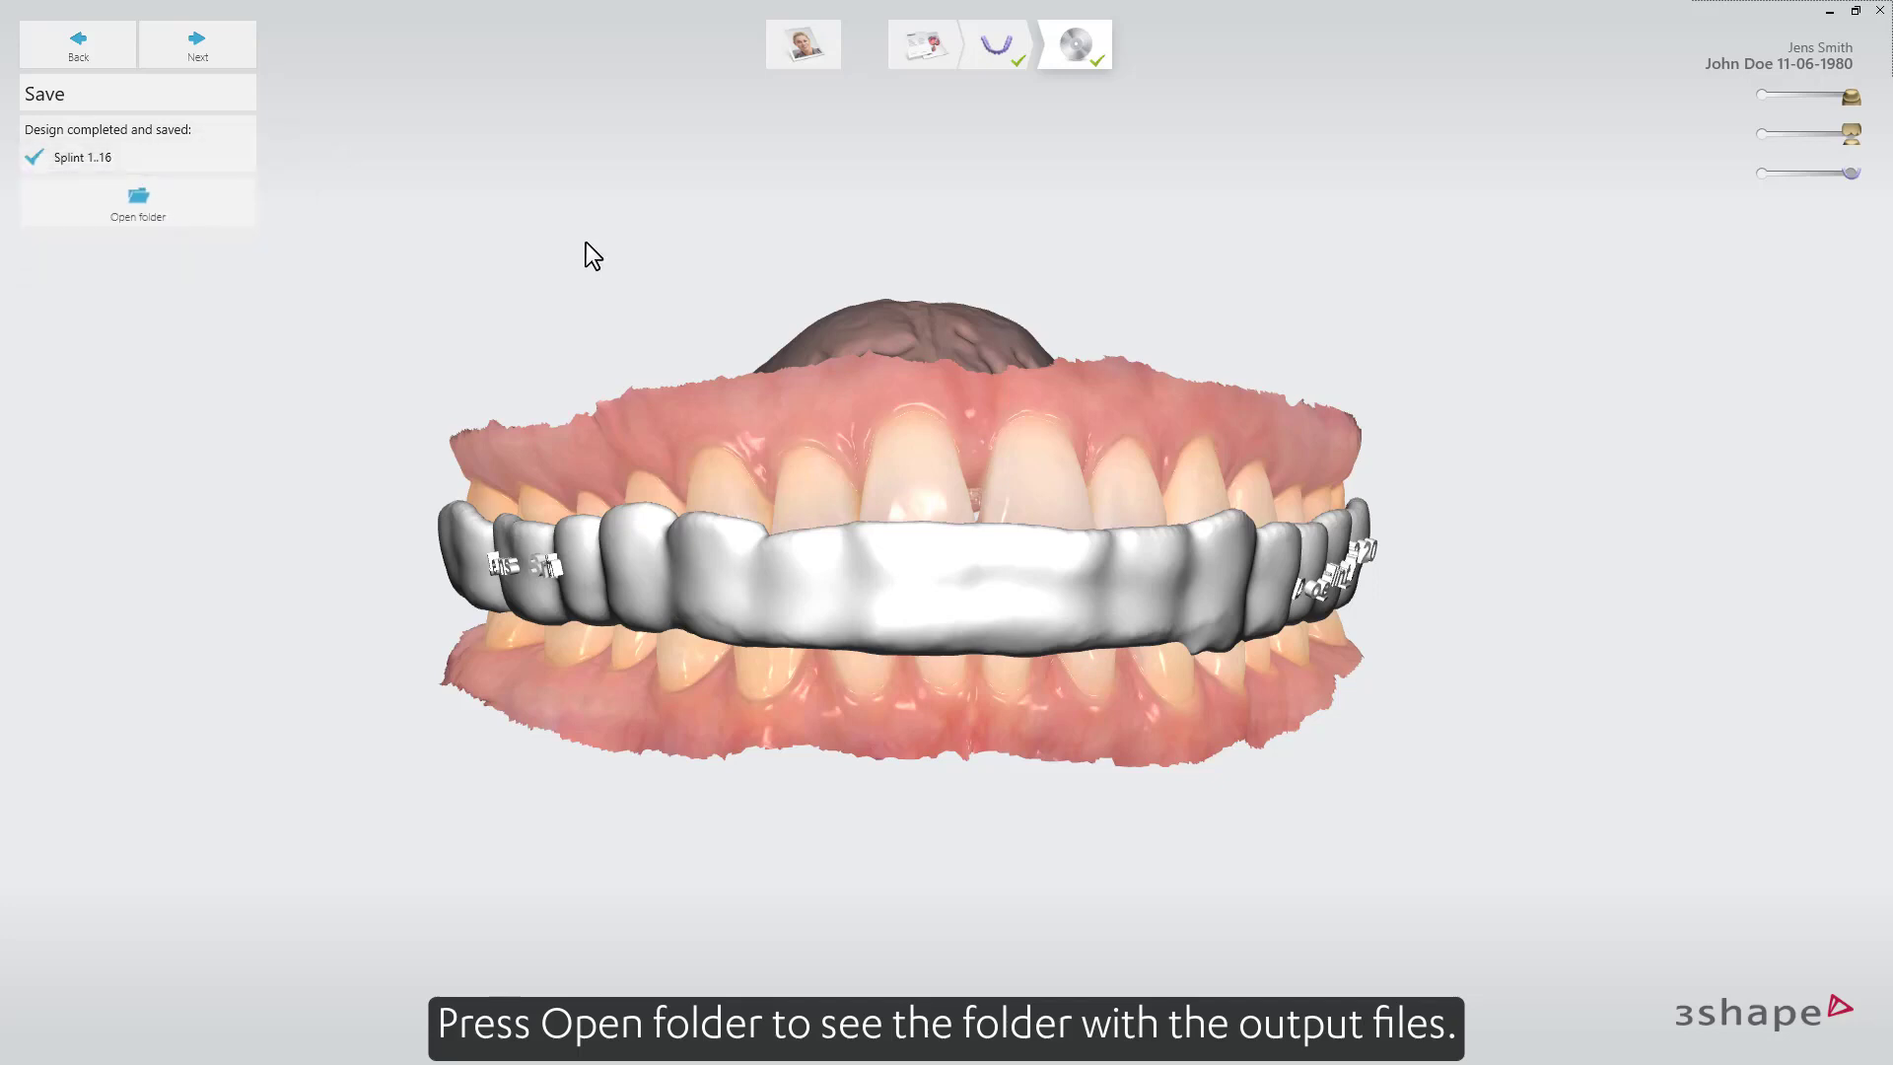
pyautogui.click(233, 194)
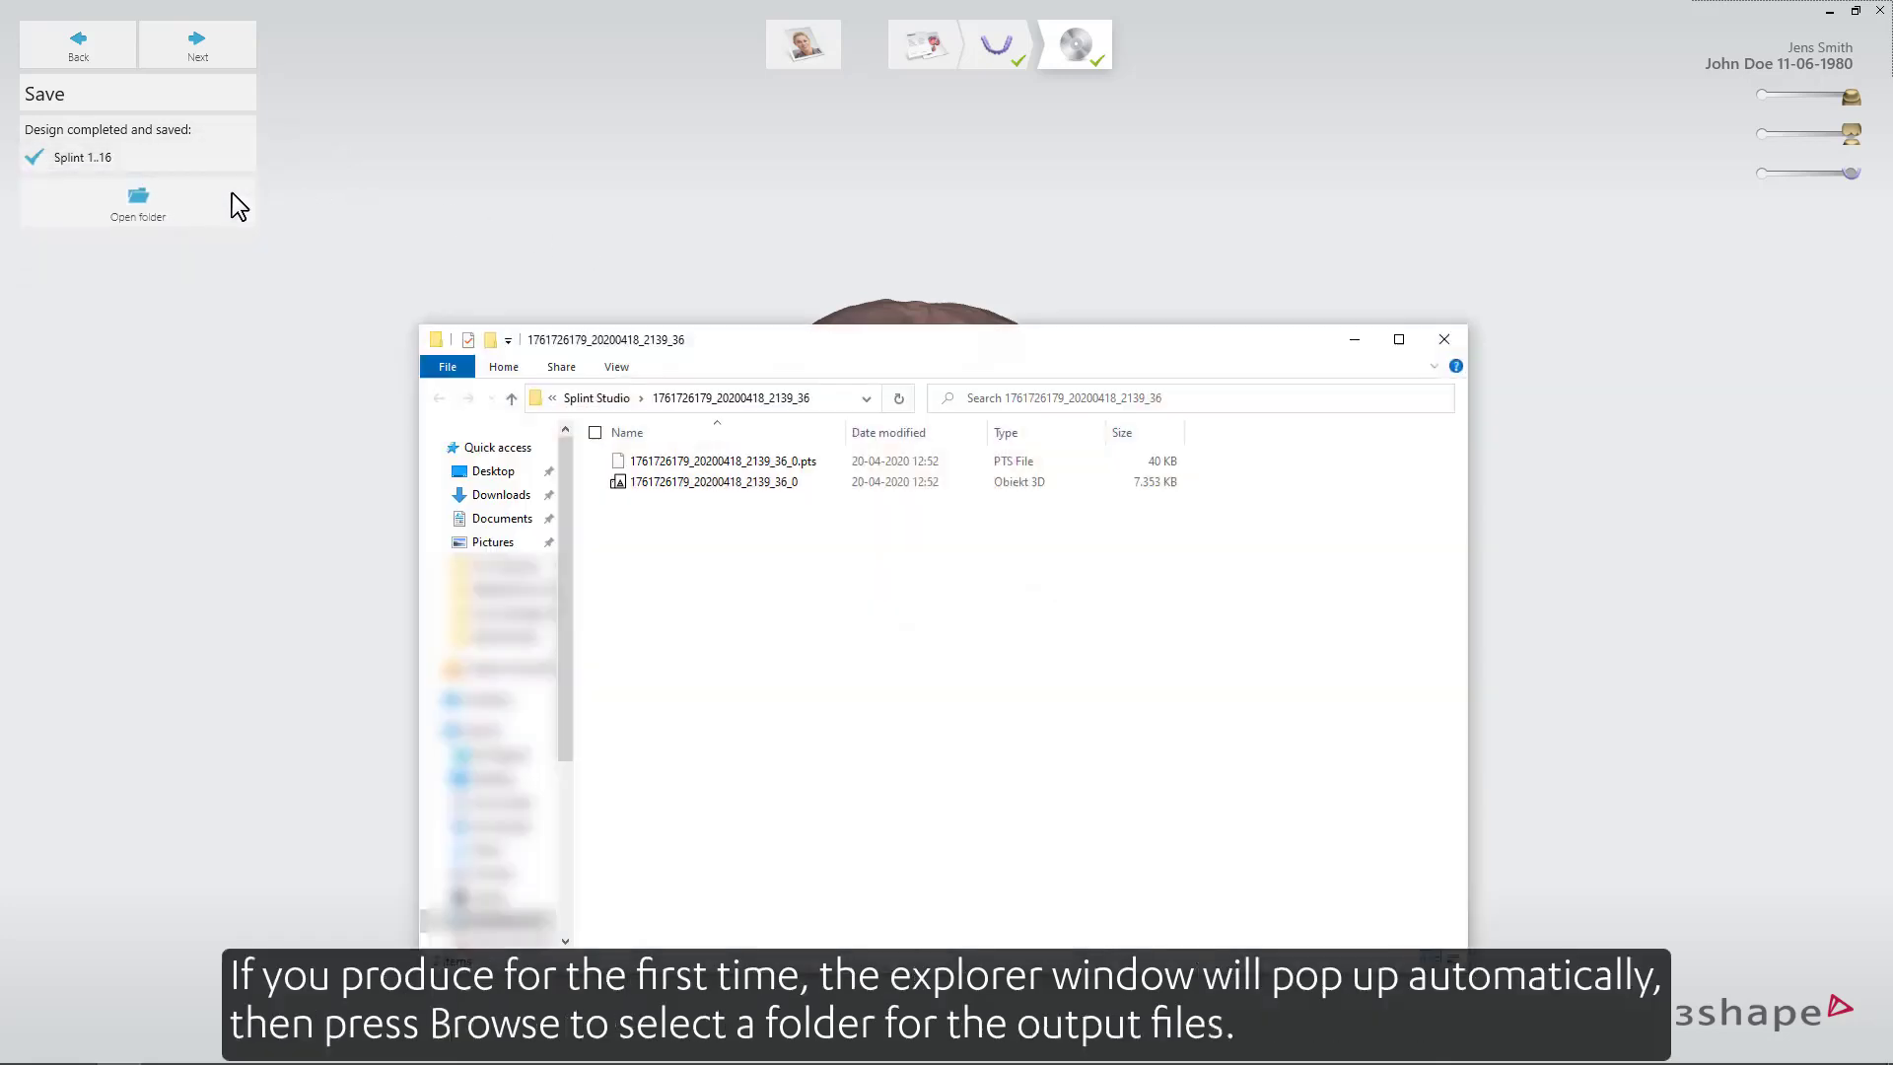